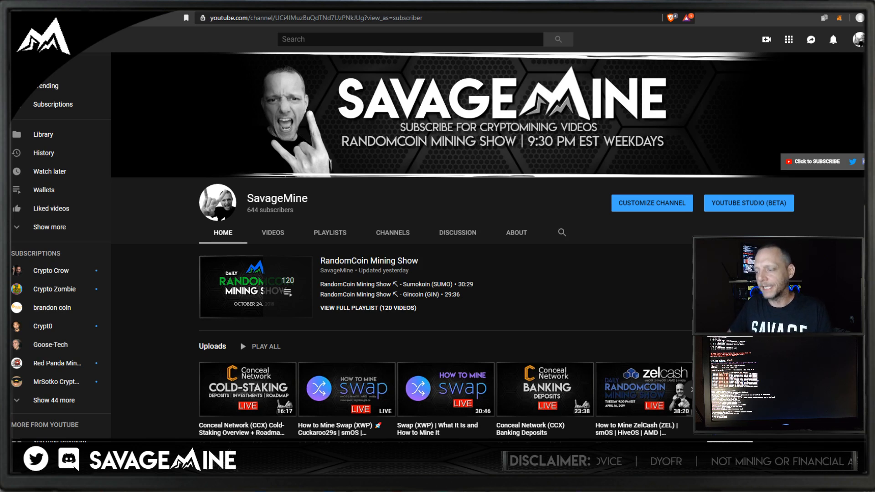
# Switch to the SavageMine Farm workers page in Hive OS and refresh the farm data.
pyautogui.click(760, 6)
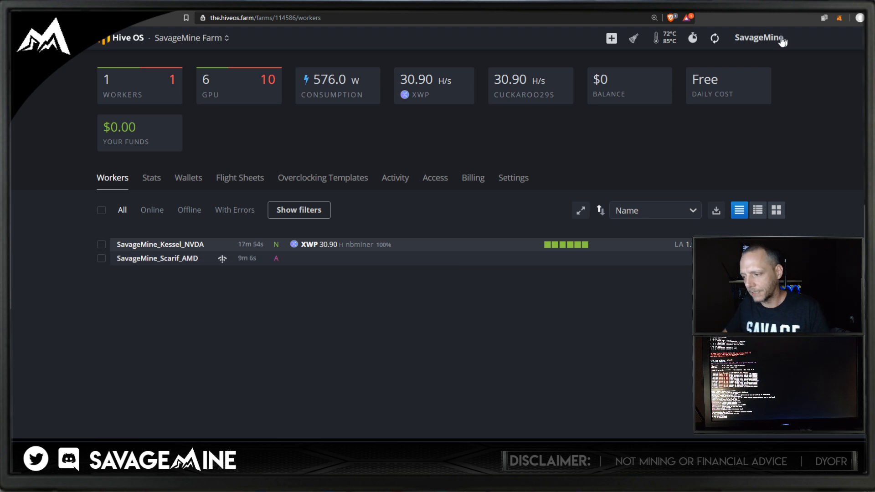
pyautogui.click(720, 40)
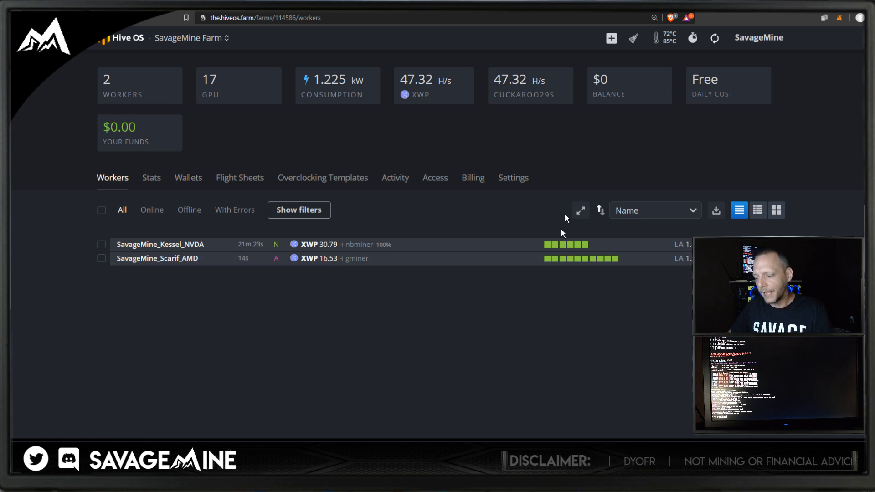
# Switch to the Excel workbook, examine the mining rig's hardware specifications, and return to Hive OS.
pyautogui.click(538, 478)
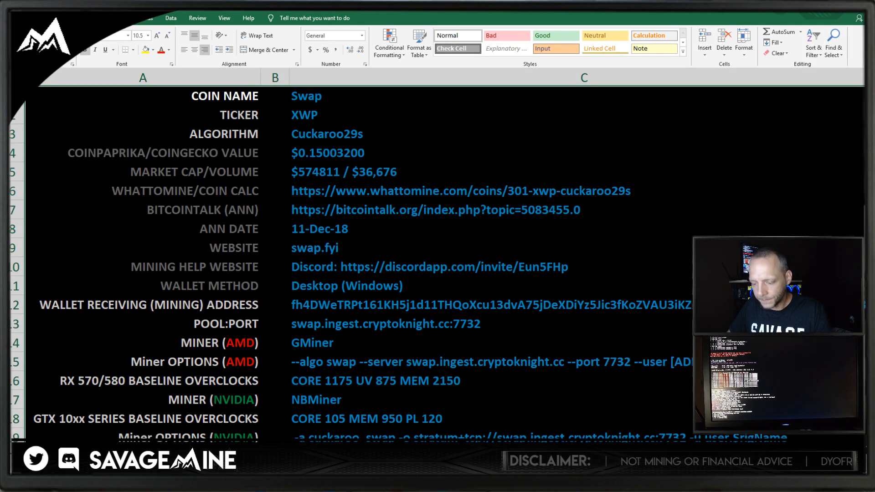
pyautogui.click(251, 458)
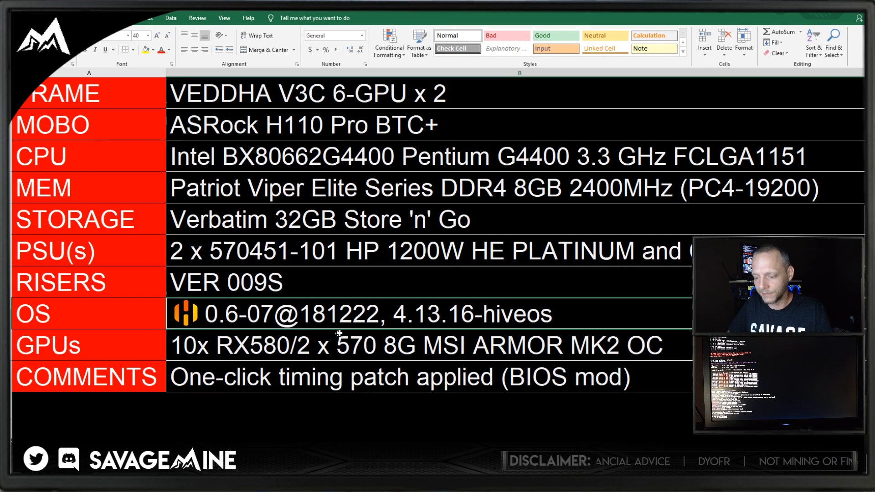
pyautogui.moveTo(739, 438)
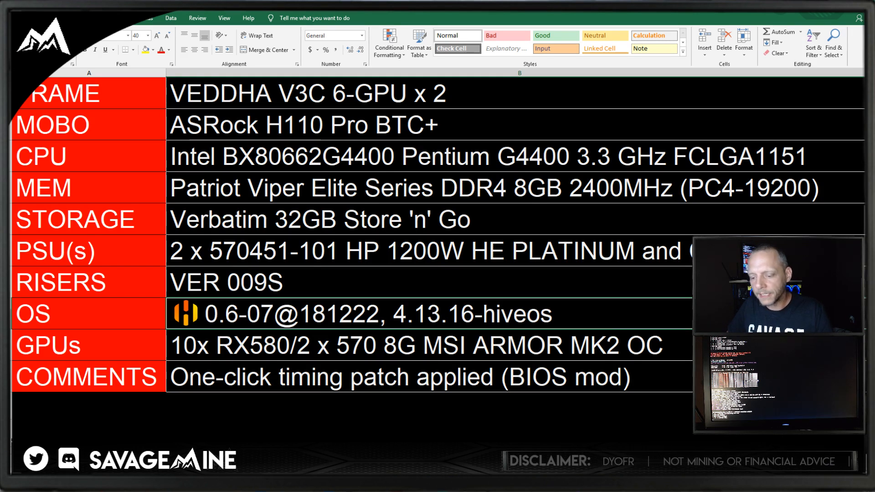
pyautogui.click(102, 482)
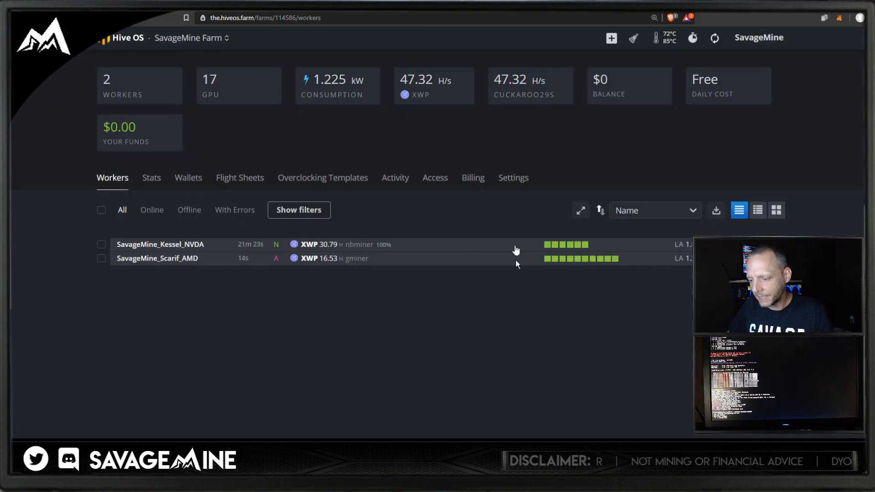
# Start a new wallet for the farm and set its coin to XWP.
pyautogui.click(185, 182)
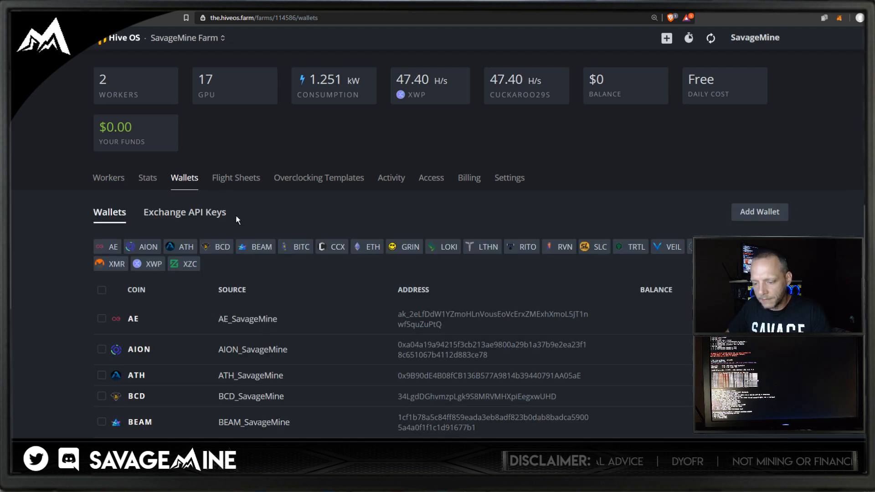
pyautogui.click(756, 212)
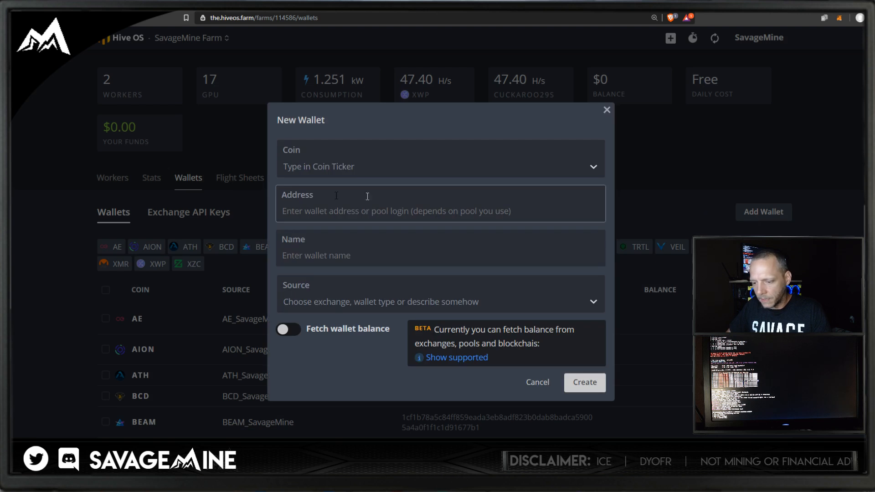
pyautogui.click(309, 168)
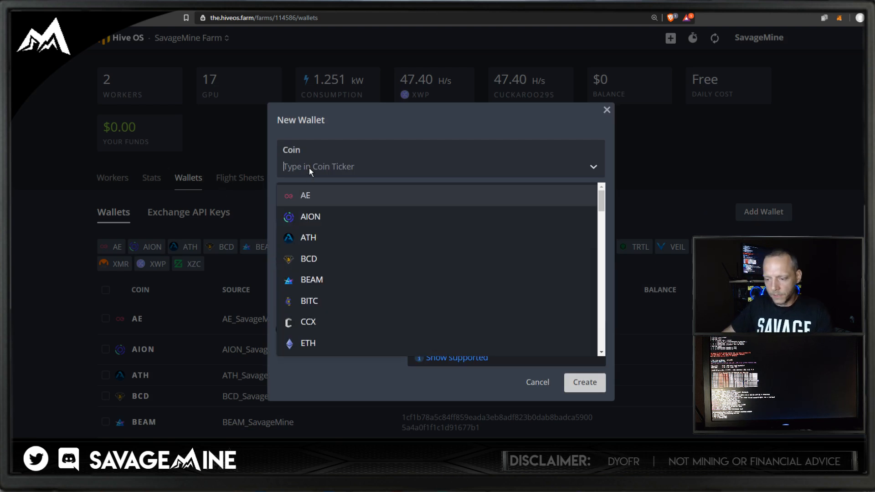
pyautogui.write('xwp')
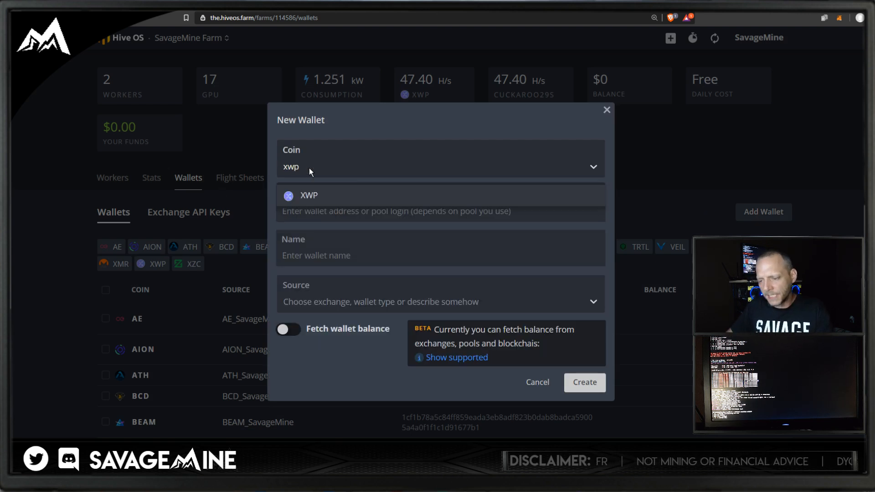
pyautogui.click(324, 193)
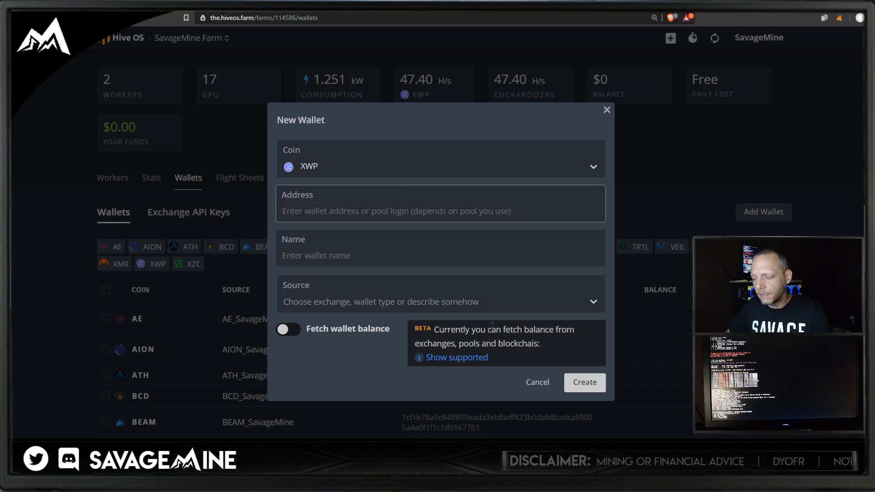
# Copy the wallet receiving (mining) address from the Swap coin sheet in Excel and paste it as the new Hive OS wallet's address.
pyautogui.hotkey('alt', 'Tab')
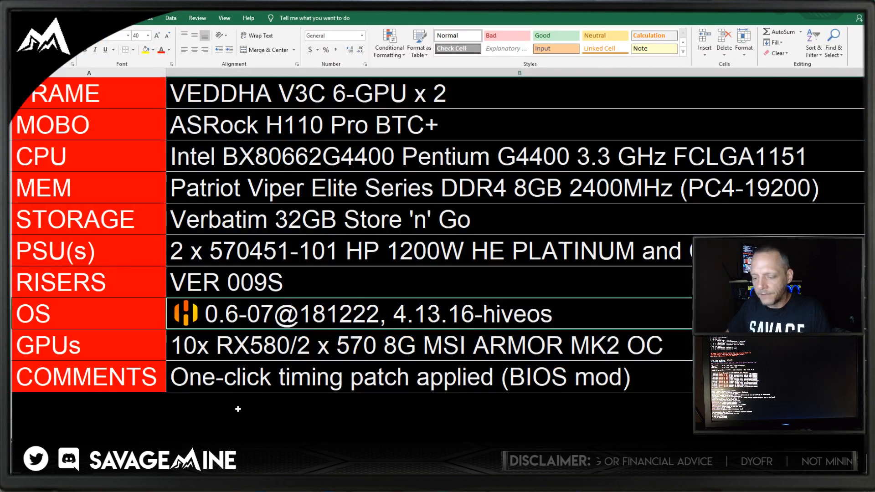
pyautogui.click(255, 459)
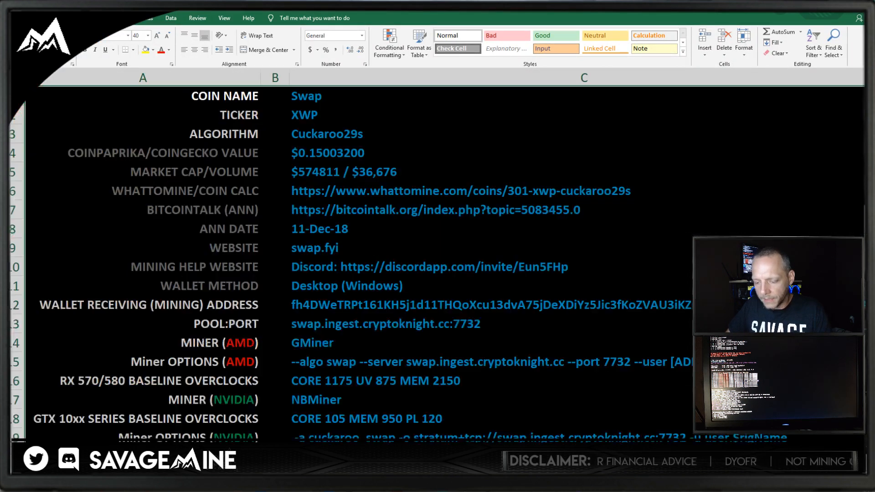
pyautogui.click(335, 306)
pyautogui.rightClick(337, 307)
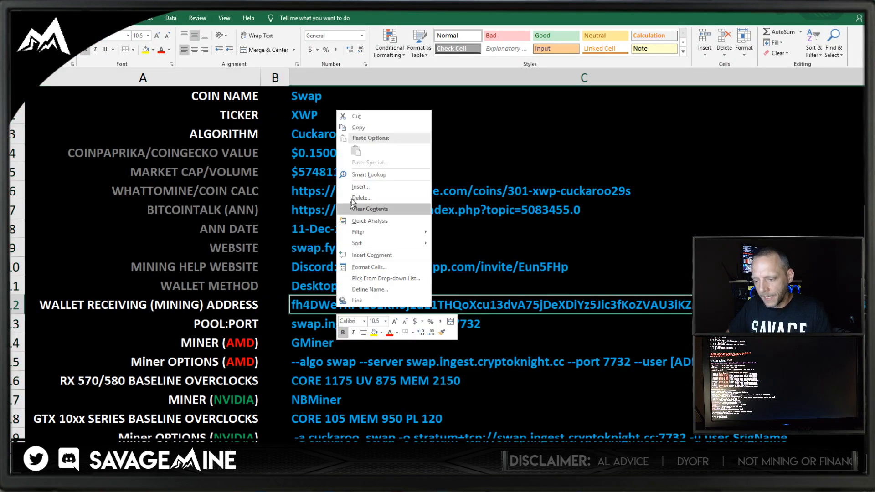
pyautogui.click(358, 127)
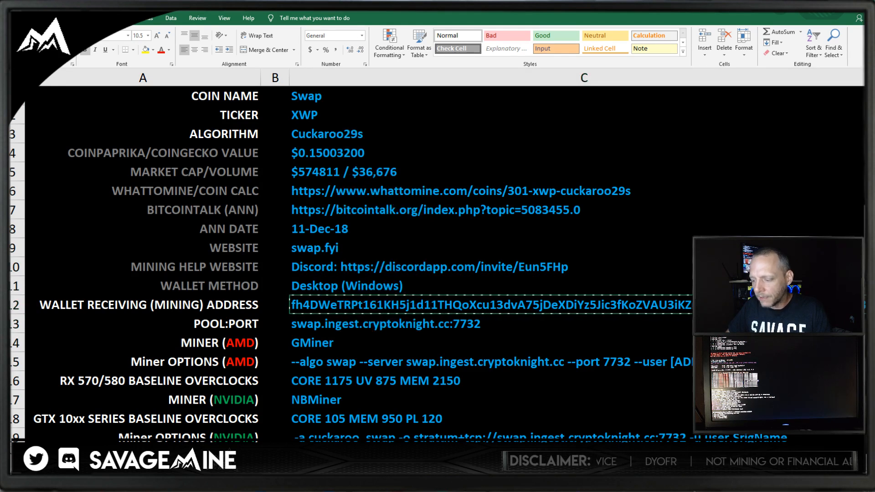
pyautogui.hotkey('alt', 'Tab')
pyautogui.rightClick(297, 210)
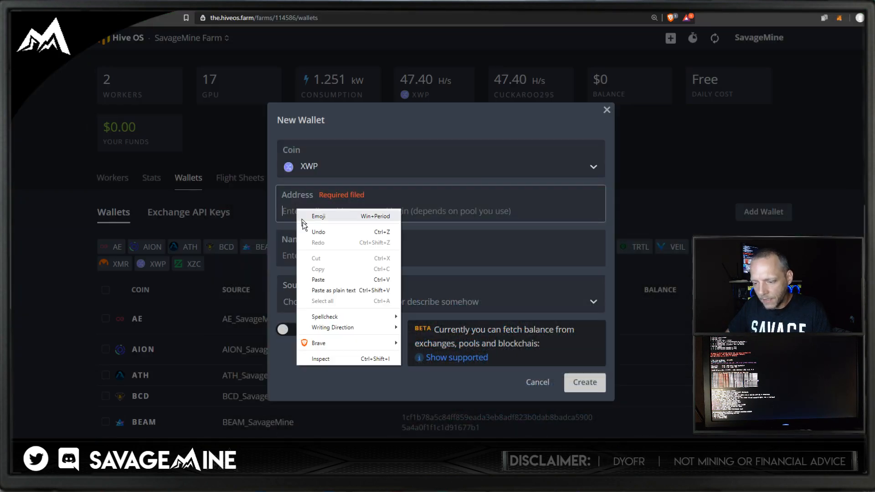
pyautogui.click(330, 290)
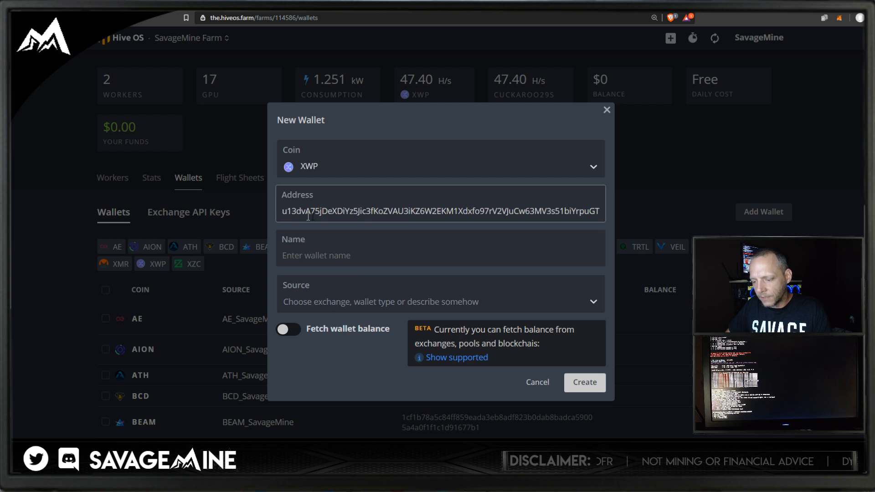
pyautogui.press('Home')
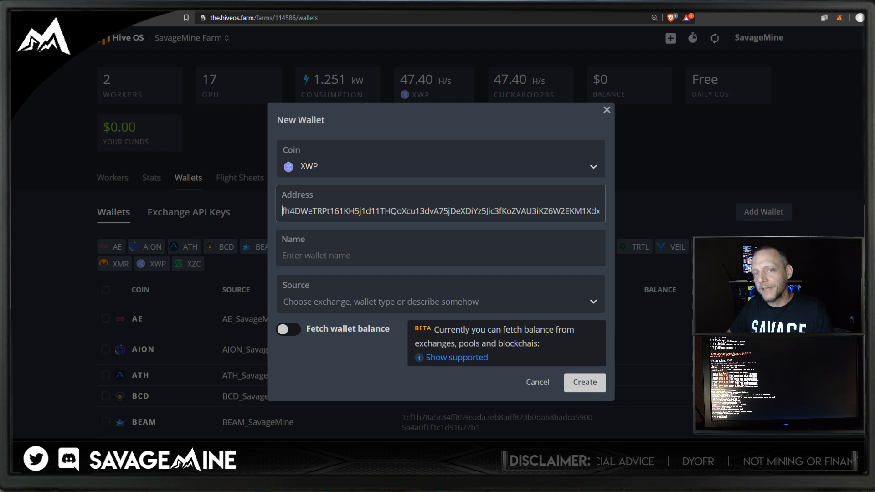
# Name the wallet XWP_YT_AMD_CRYPTONIGHT and create it.
pyautogui.click(292, 256)
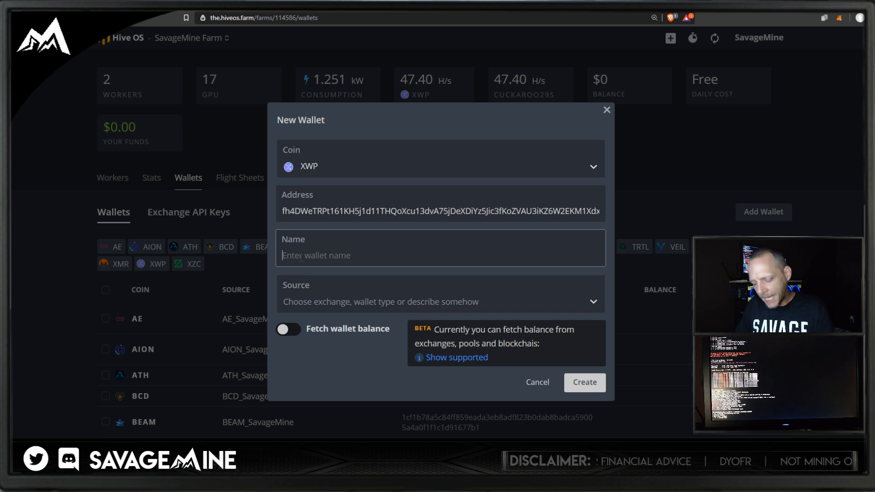
pyautogui.write('XWP_')
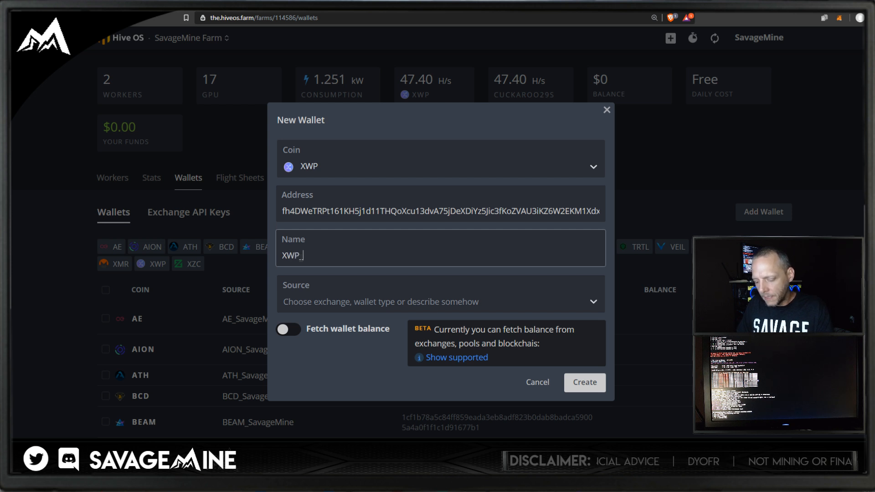
pyautogui.write('YT_AMD_')
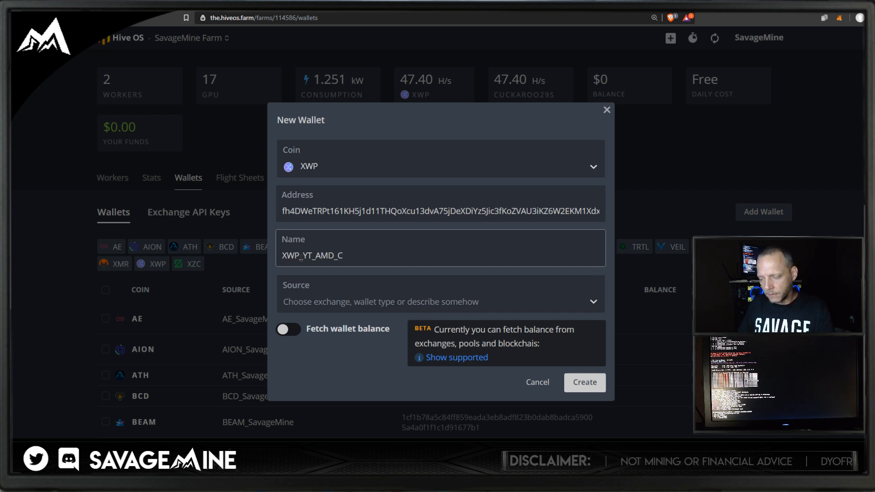
pyautogui.write('CR')
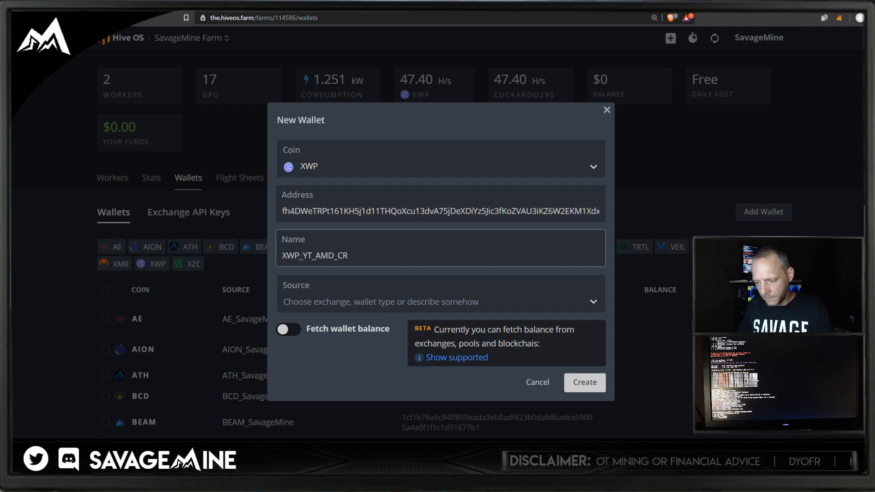
pyautogui.write('Y')
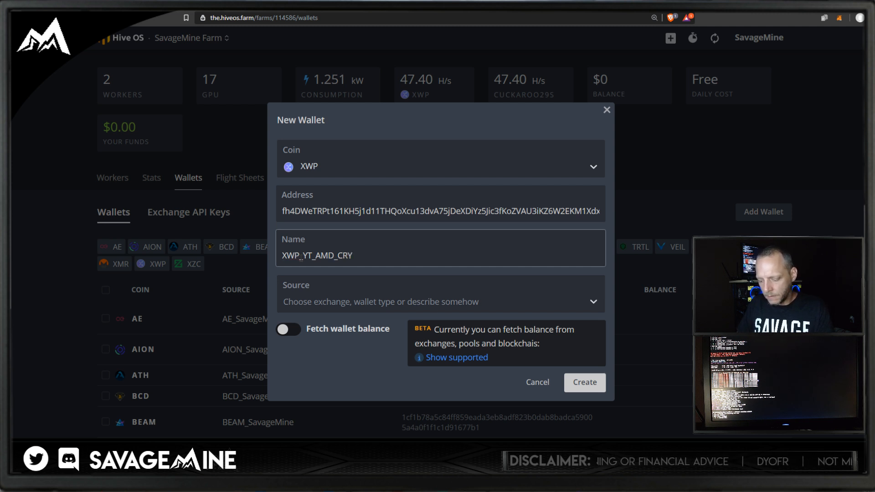
pyautogui.write('PTONIGHT')
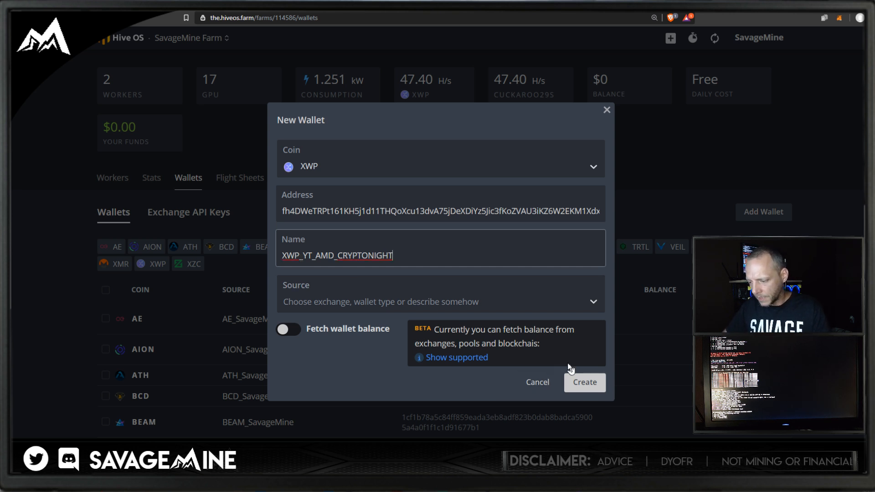
pyautogui.click(581, 381)
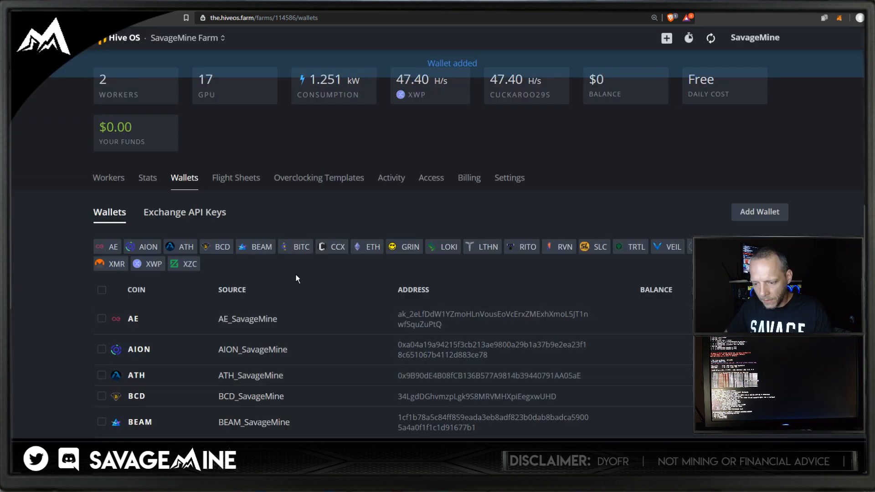
# Start a new flight sheet with coin XWP and the wallet XWP_YT_AMD_CRYPTONIGHT.
pyautogui.click(221, 177)
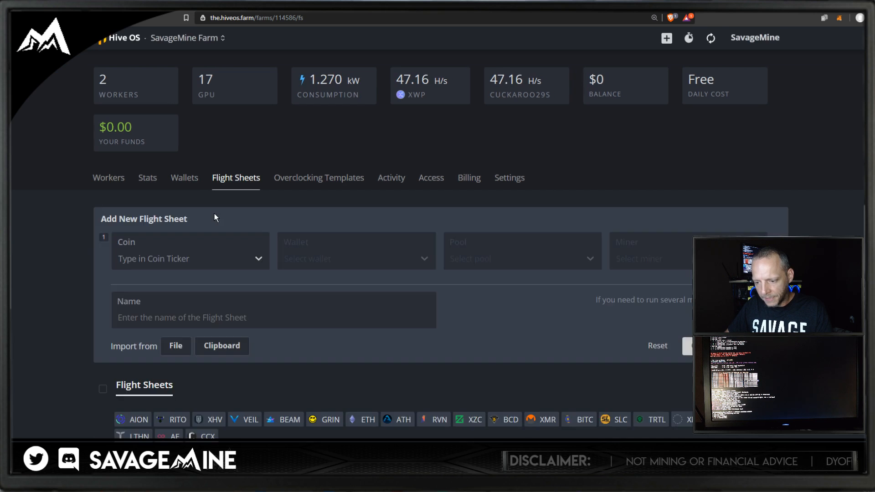
pyautogui.click(161, 259)
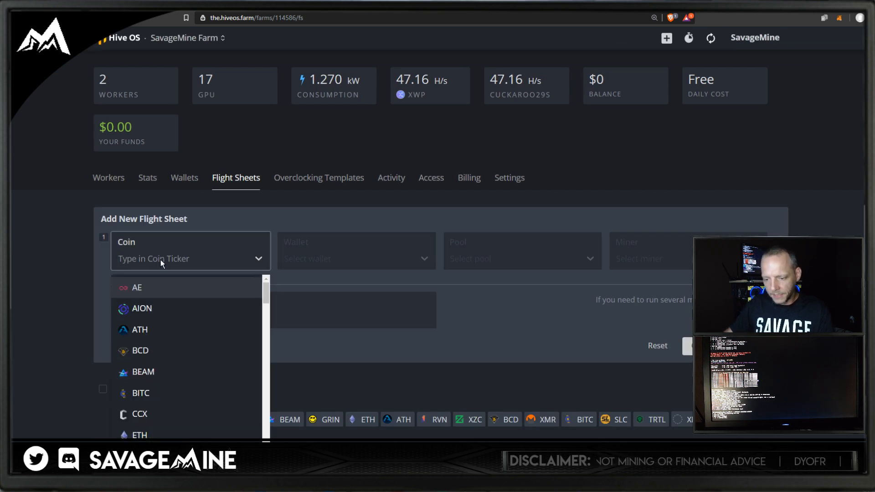
pyautogui.write('xwp')
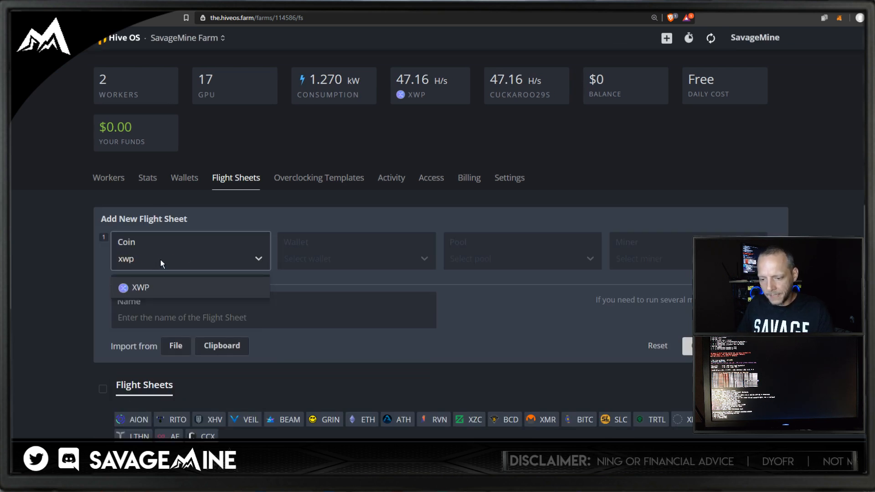
pyautogui.click(140, 286)
pyautogui.click(318, 260)
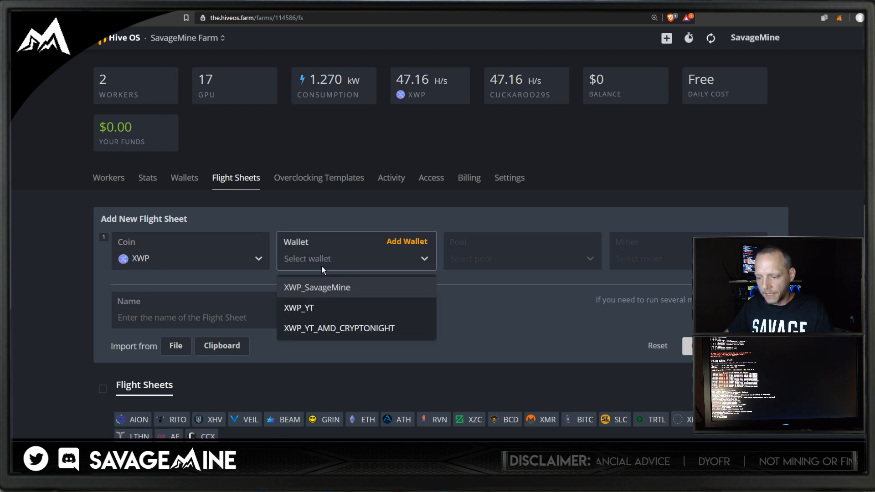
pyautogui.click(359, 327)
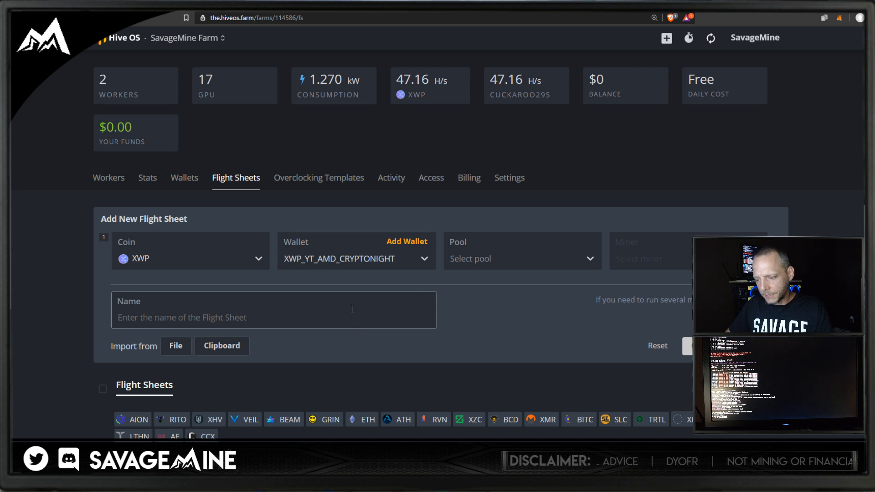
# Set the flight sheet's pool to Configure in miner and its miner to GMiner.
pyautogui.click(461, 255)
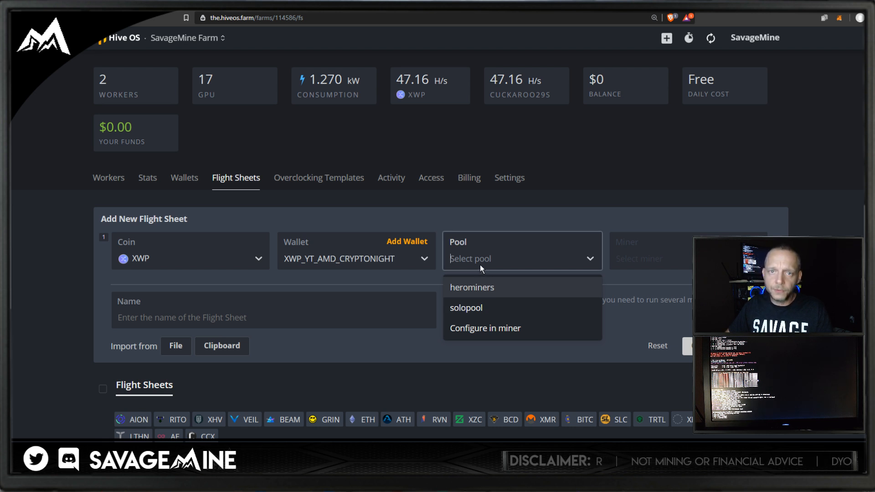
pyautogui.click(503, 329)
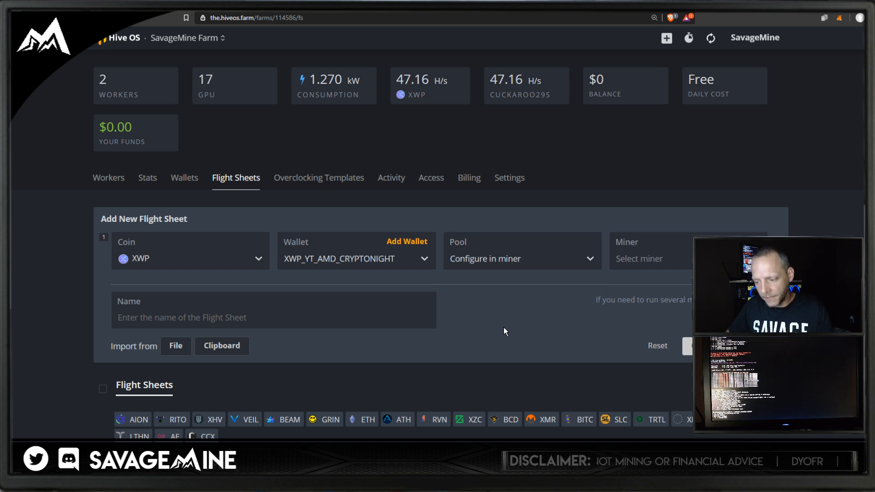
pyautogui.click(646, 260)
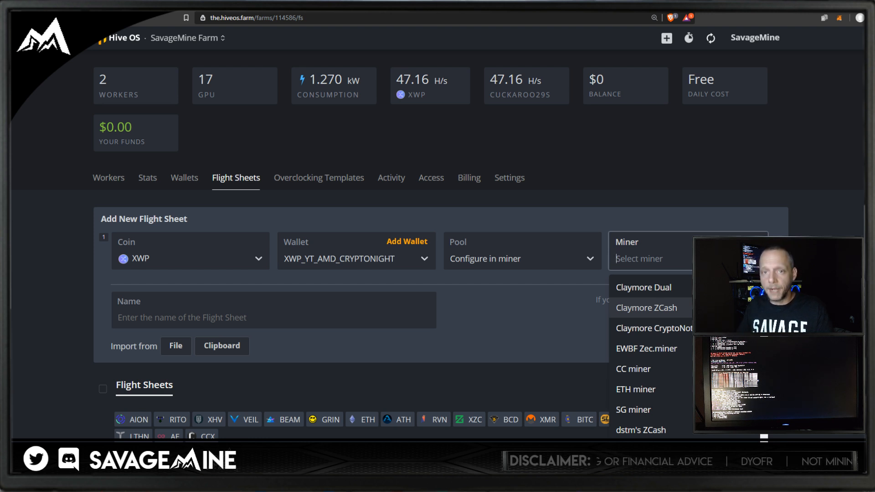
pyautogui.scroll(-8, 650, 356)
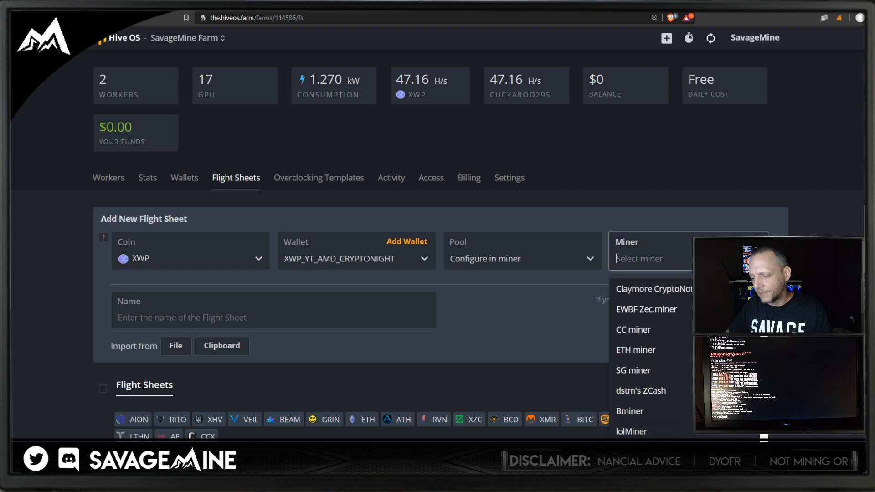
pyautogui.scroll(-2, 674, 327)
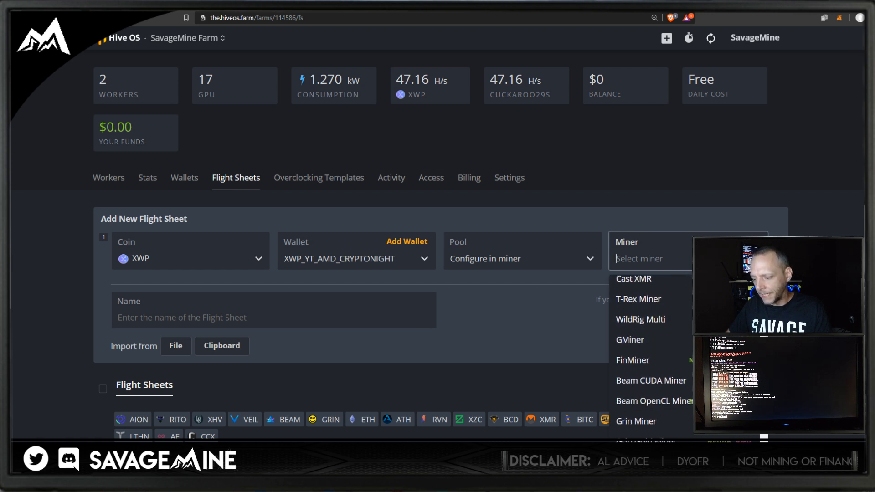
pyautogui.click(676, 324)
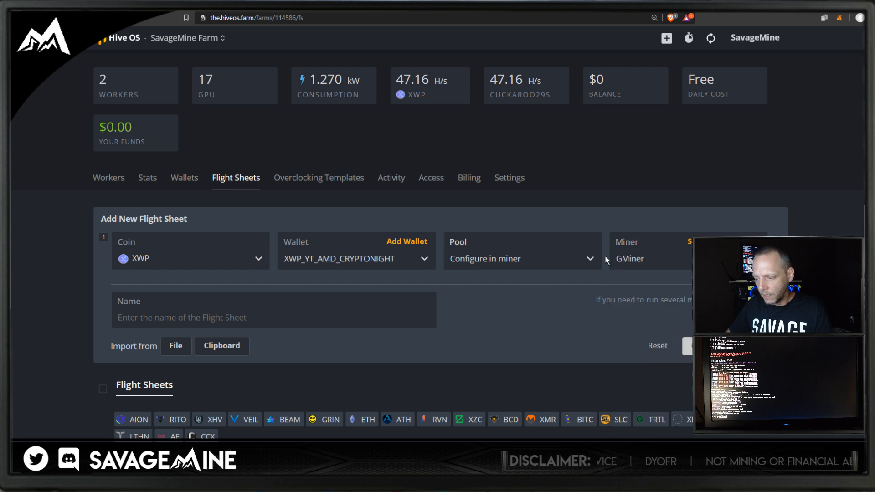
# In the GMiner configuration, set the hash algorithm to swap and the wallet and worker template to %WAL%.%WORKER_NAME%.
pyautogui.click(711, 242)
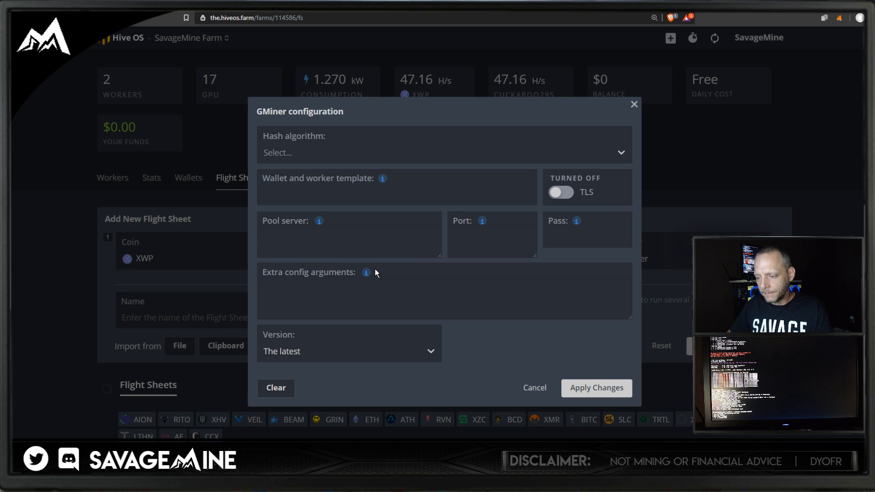
pyautogui.click(291, 154)
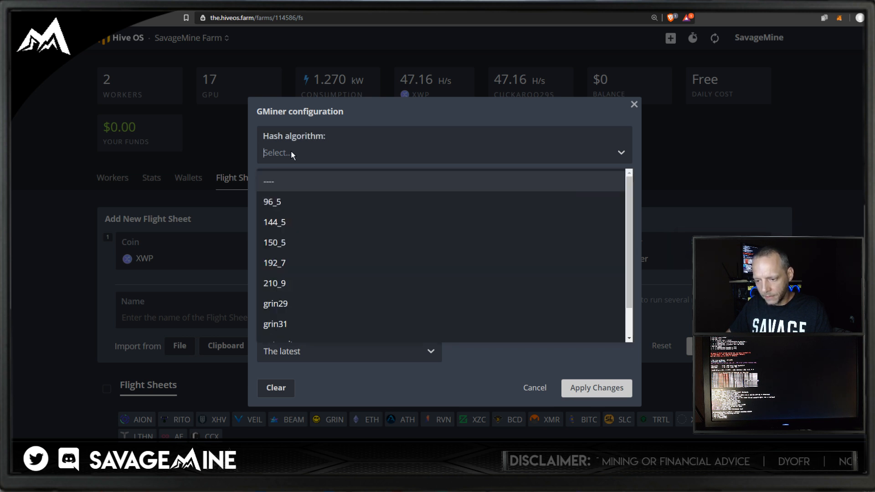
pyautogui.scroll(-1, 299, 238)
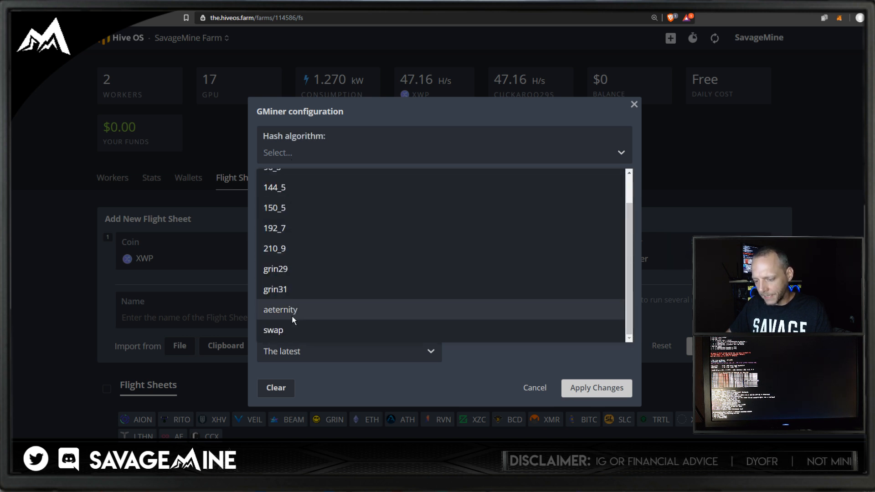
pyautogui.click(286, 329)
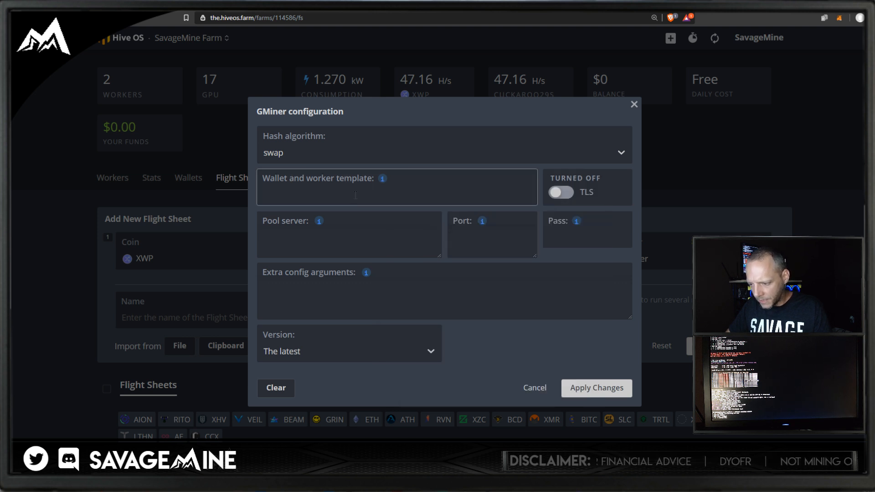
pyautogui.moveTo(384, 179)
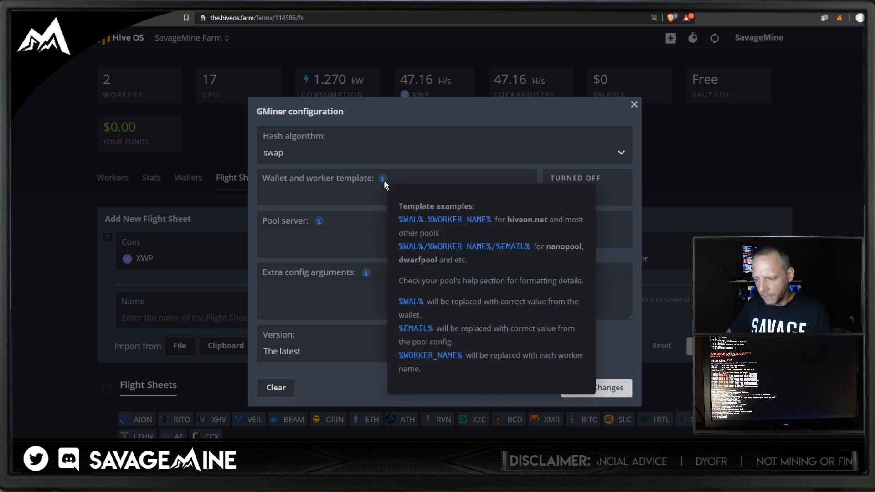
pyautogui.click(425, 219)
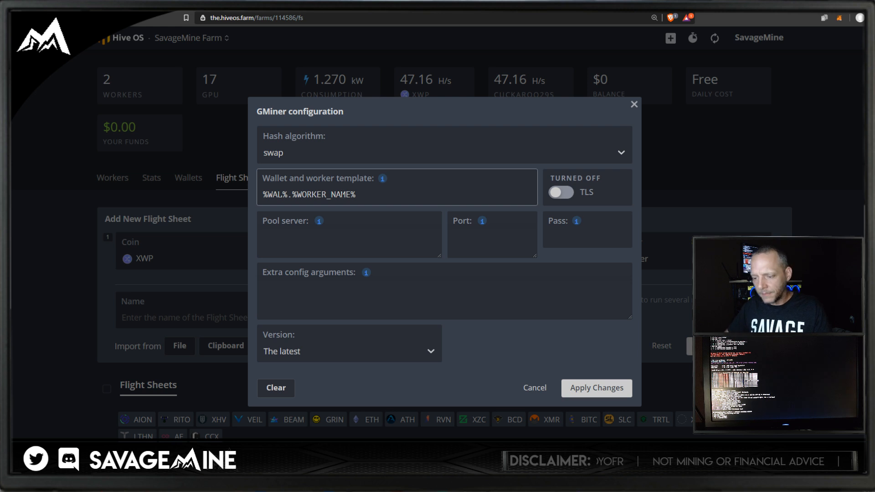
# Copy the POOL:PORT value from the Swap sheet in Excel into GMiner's pool server and trim it to swap.ingest.cryptoknight.cc.
pyautogui.press('Tab')
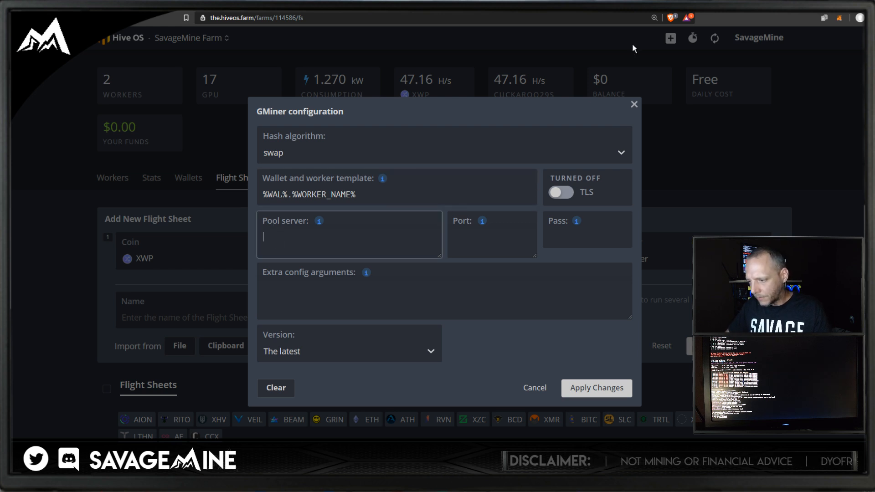
pyautogui.hotkey('alt', 'Tab')
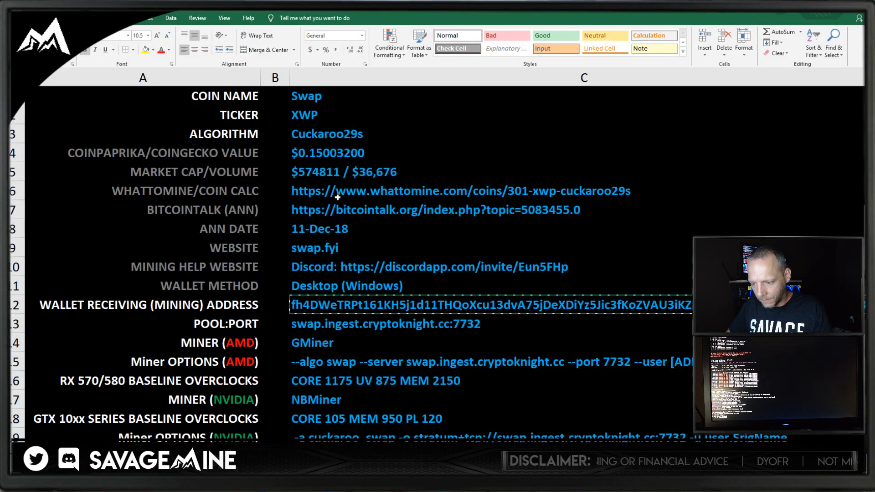
pyautogui.click(333, 324)
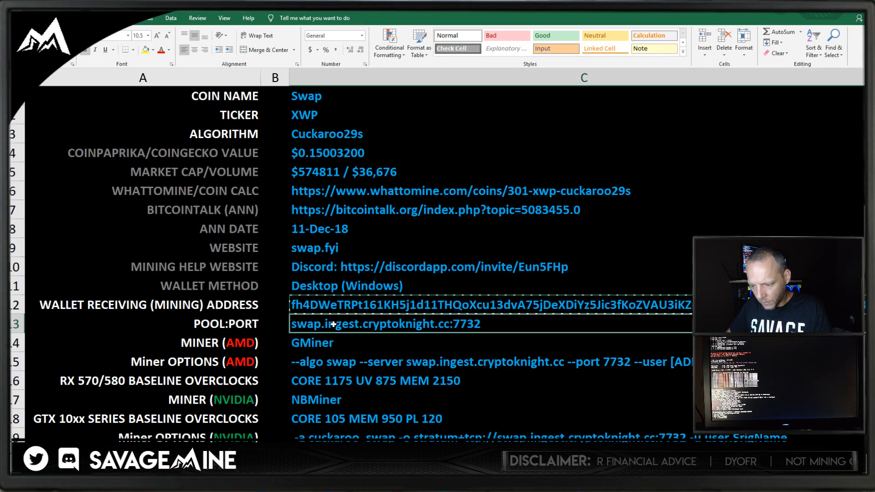
pyautogui.rightClick(397, 325)
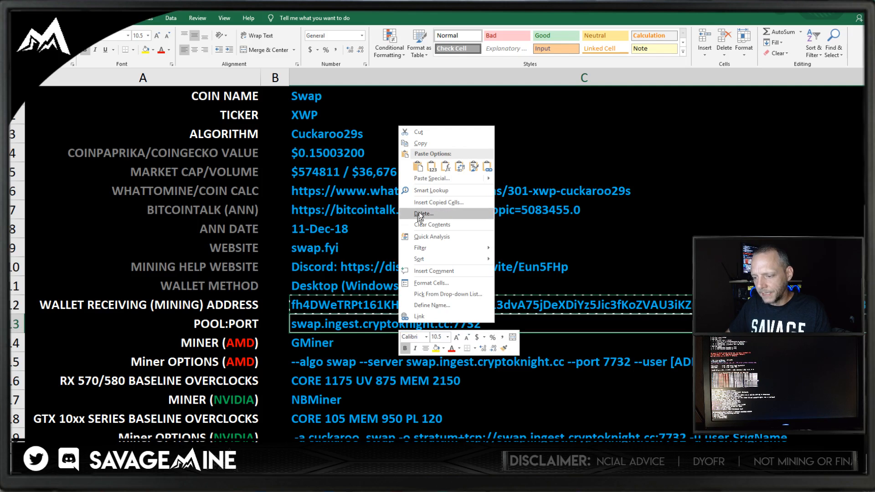
pyautogui.click(420, 143)
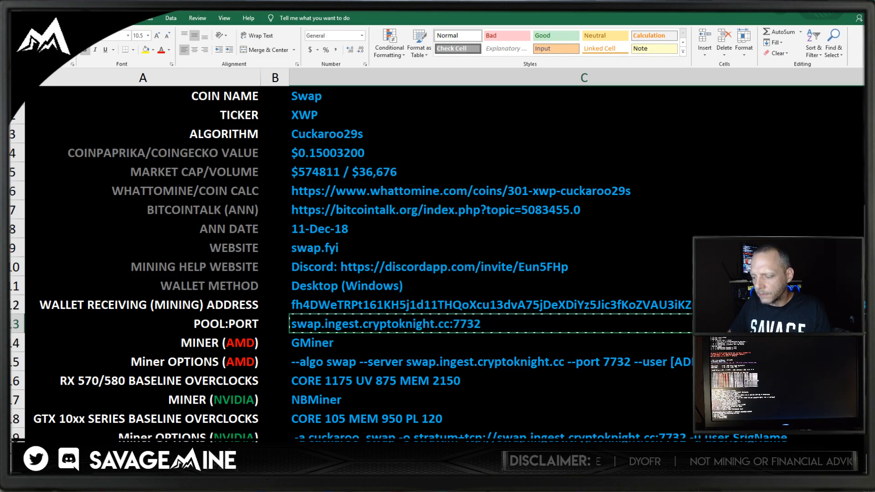
pyautogui.hotkey('alt', 'Tab')
pyautogui.rightClick(277, 238)
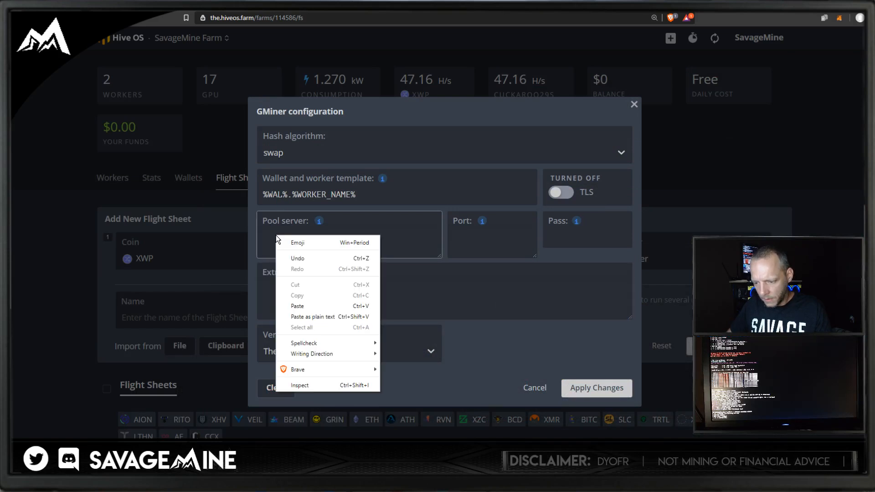
pyautogui.click(311, 306)
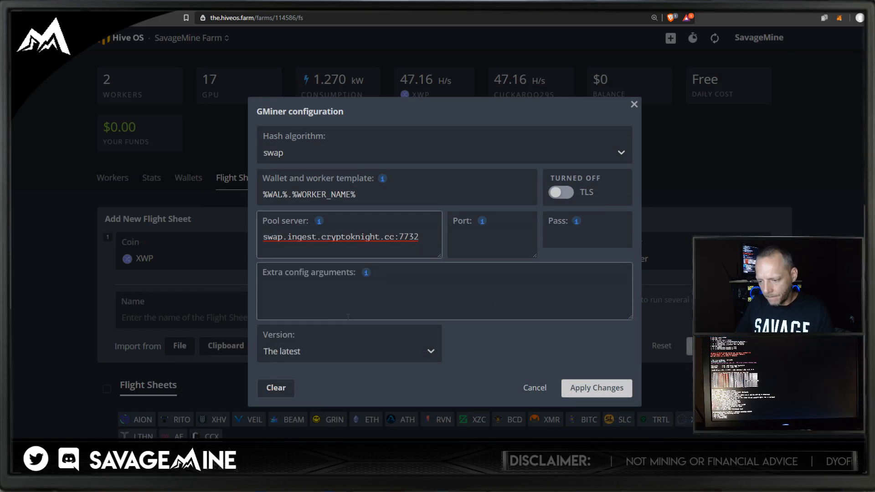
pyautogui.press('BackSpace')
pyautogui.press('BackSpace')
pyautogui.press('BackSpace')
pyautogui.press('BackSpace')
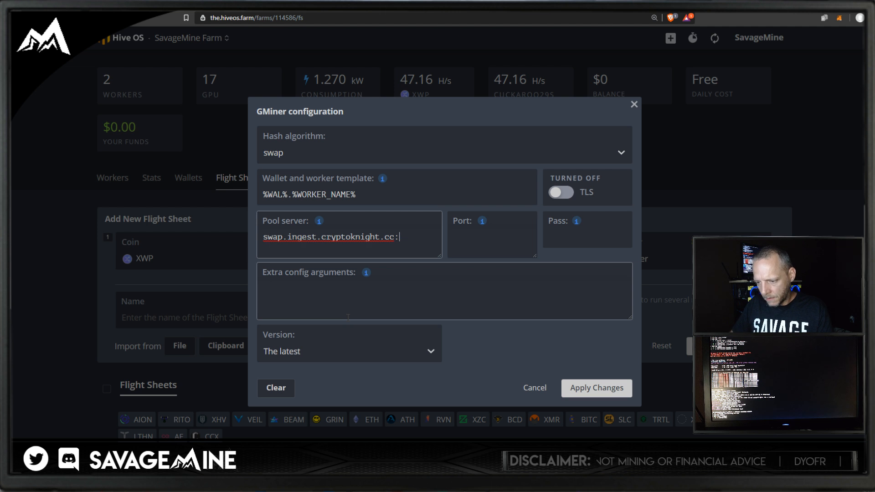
pyautogui.press('BackSpace')
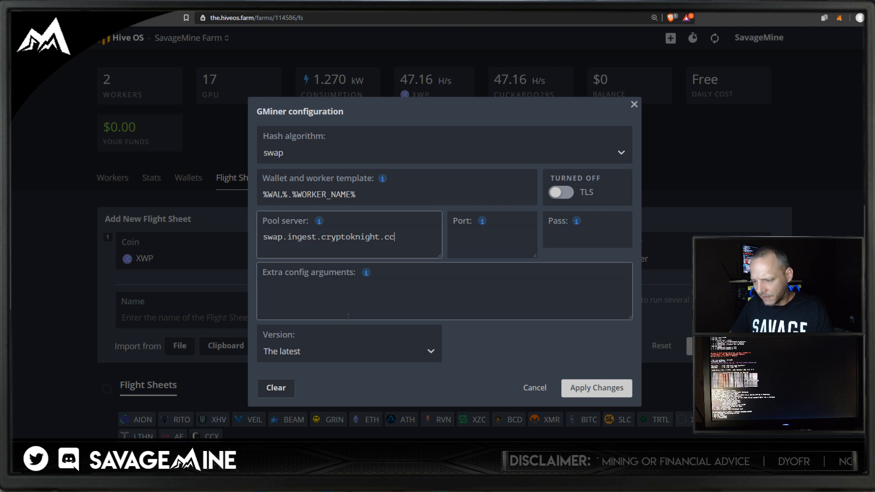
# Set the pool port to 7732 in the GMiner configuration.
pyautogui.click(461, 254)
pyautogui.write('773')
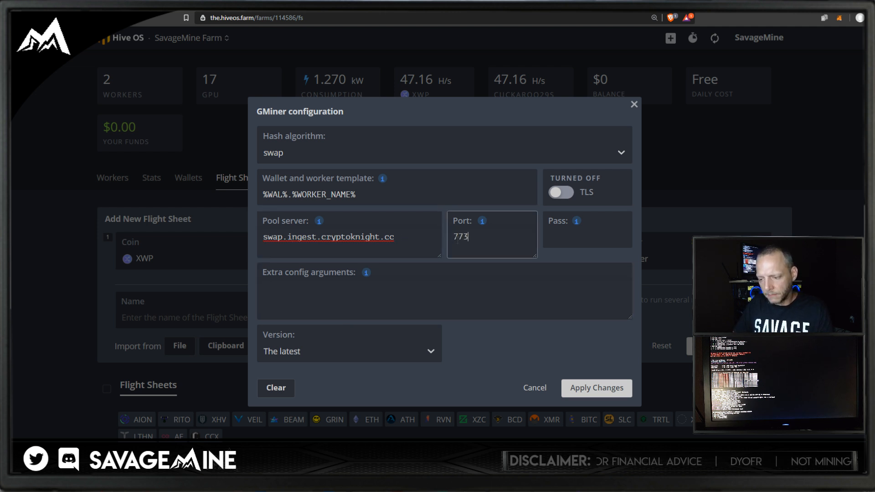
pyautogui.write('2')
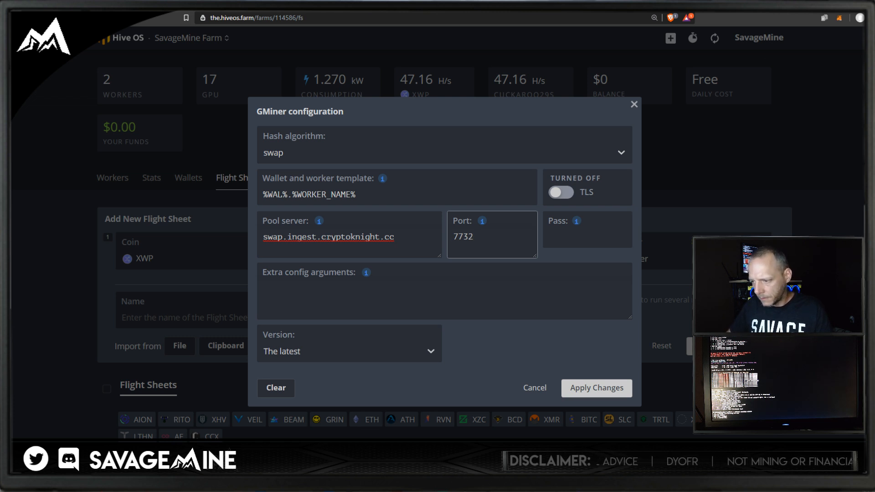
# Look up XWP on miningpoolstats.stream and open the cryptoknight.cc pool's connection details to check its mining ports.
pyautogui.click(652, 7)
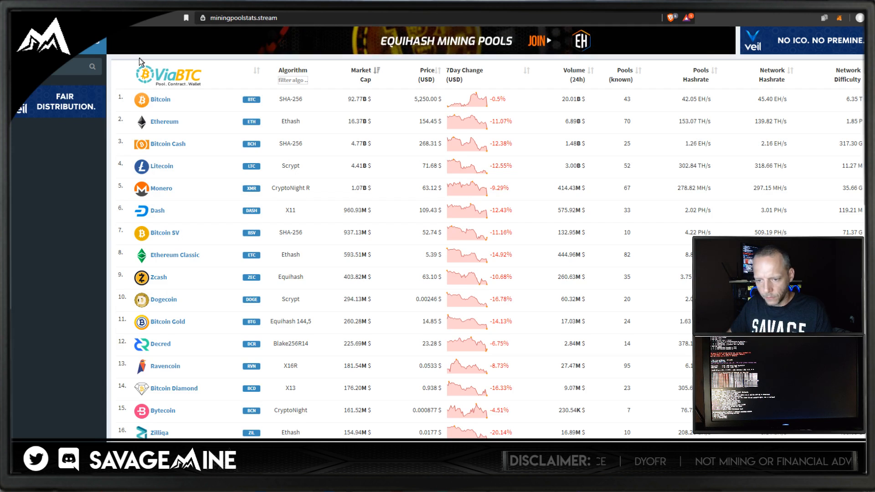
pyautogui.click(48, 66)
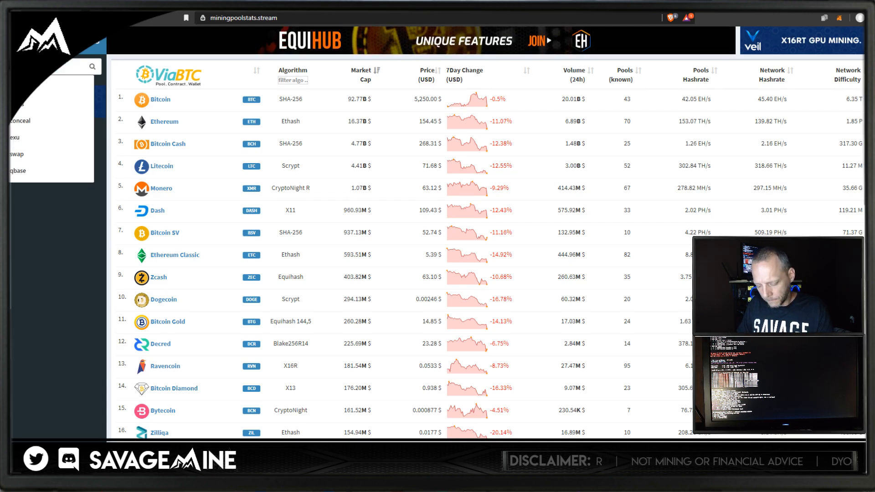
pyautogui.write('xwp')
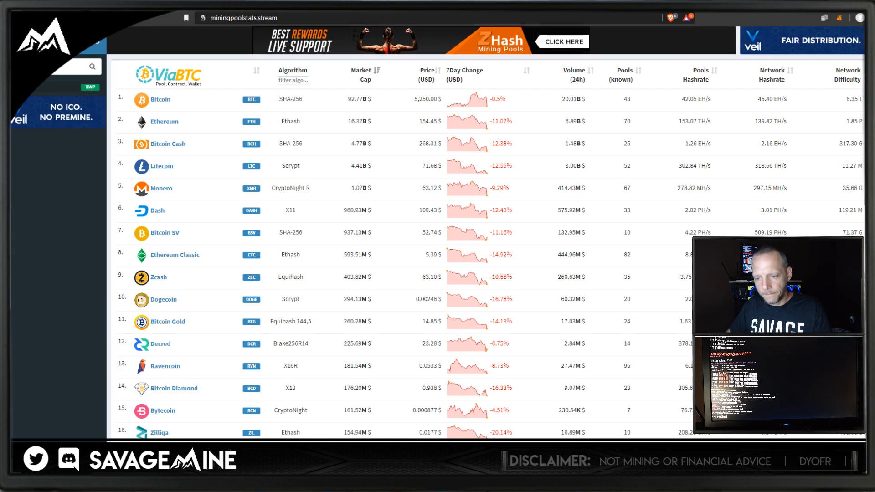
pyautogui.click(29, 87)
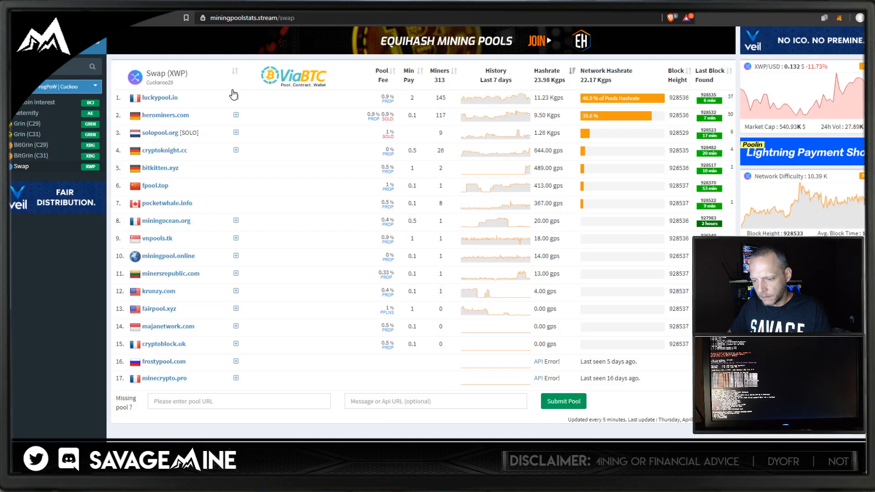
pyautogui.click(165, 151)
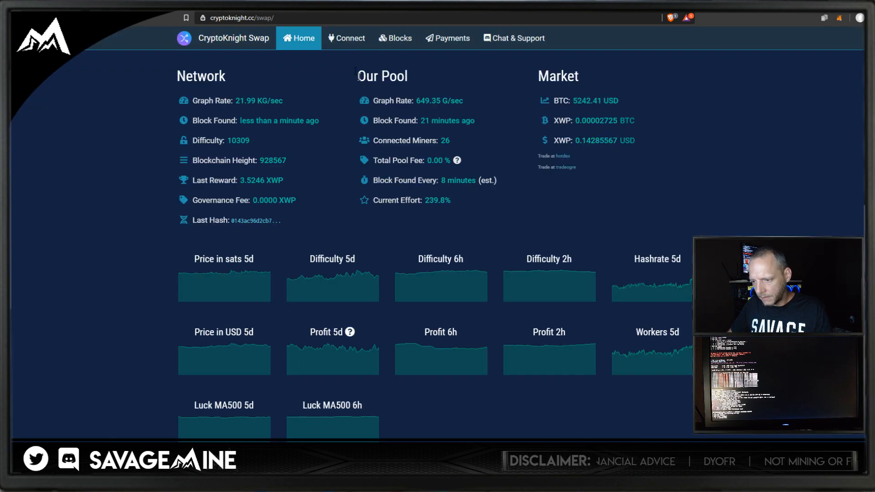
pyautogui.click(348, 38)
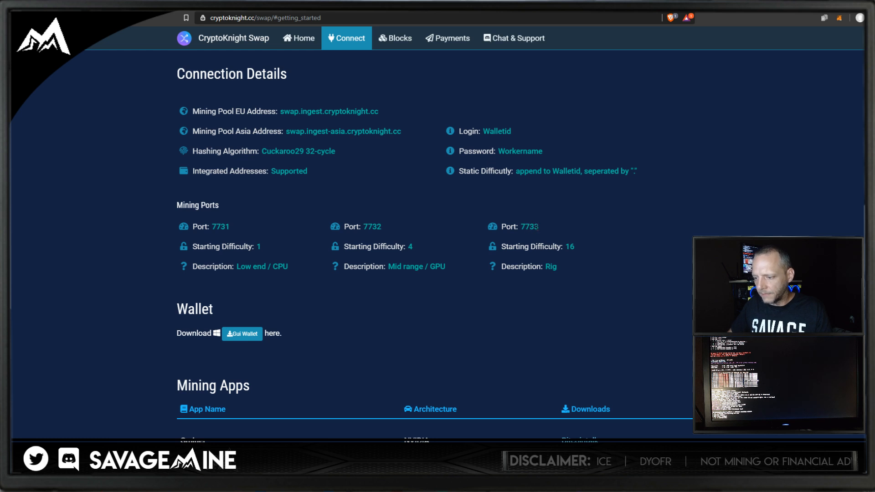
# Back in Hive OS, set GMiner's port to 7733 and its pass to the %WORKER_NAME% variable, and apply the configuration.
pyautogui.click(767, 5)
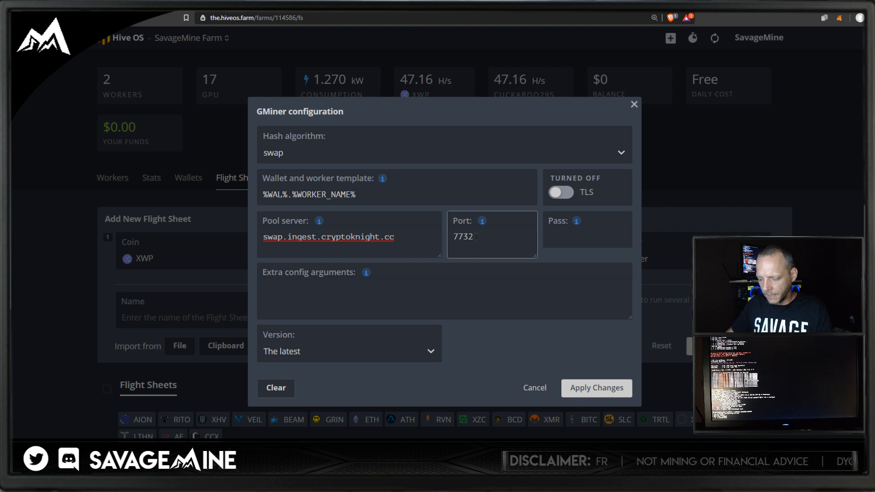
pyautogui.press('Tab')
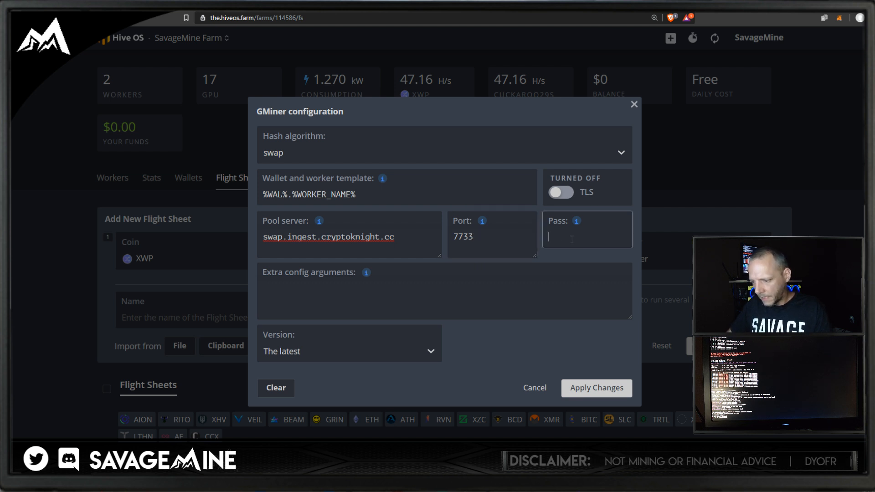
pyautogui.moveTo(577, 221)
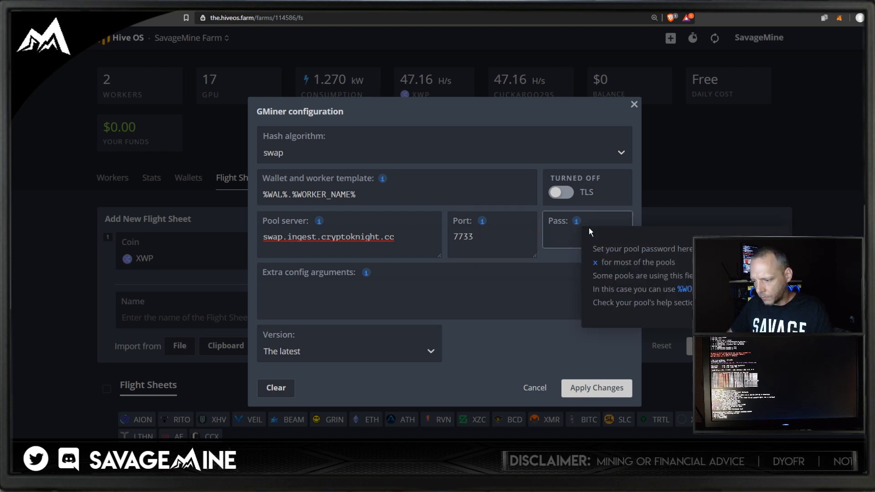
pyautogui.click(704, 289)
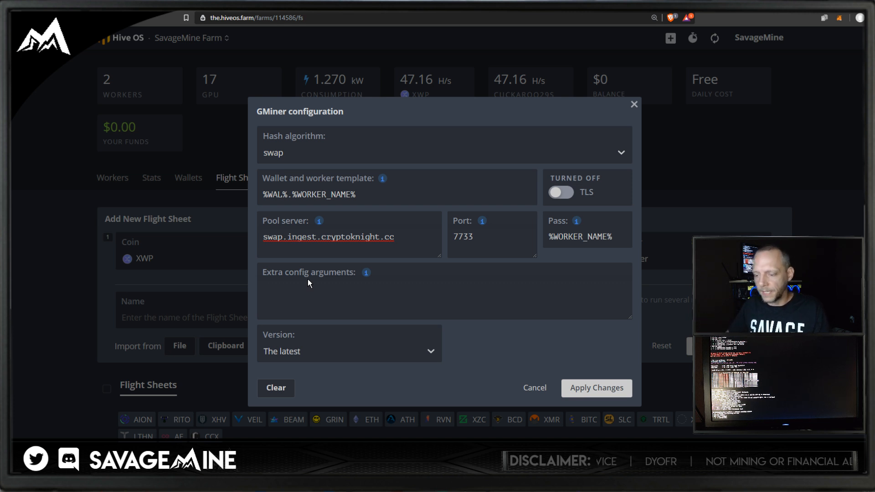
pyautogui.click(303, 294)
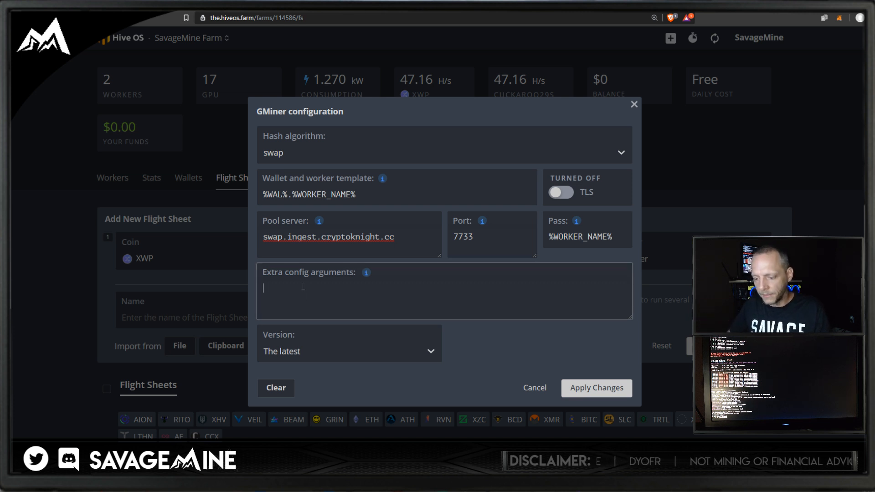
pyautogui.click(594, 388)
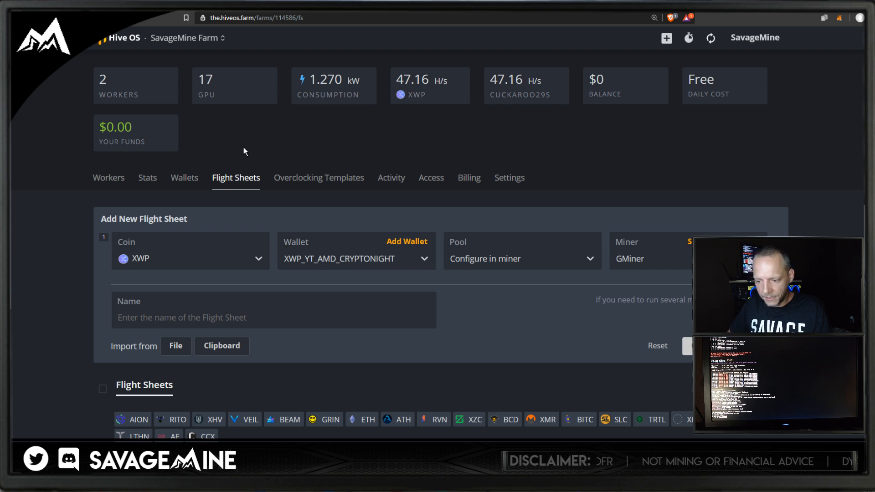
# Refresh the farm's worker list, then open the SavageMine_Scarif_AMD worker and view its XWP flight sheet.
pyautogui.click(108, 181)
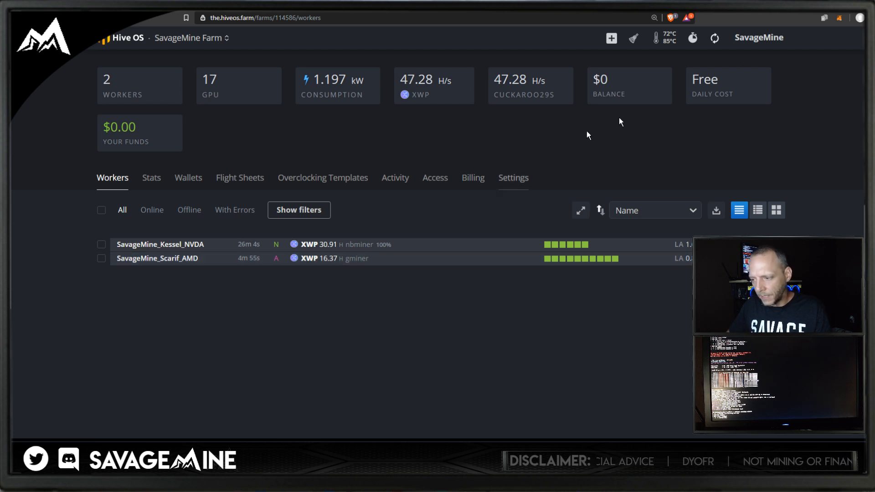
pyautogui.click(716, 40)
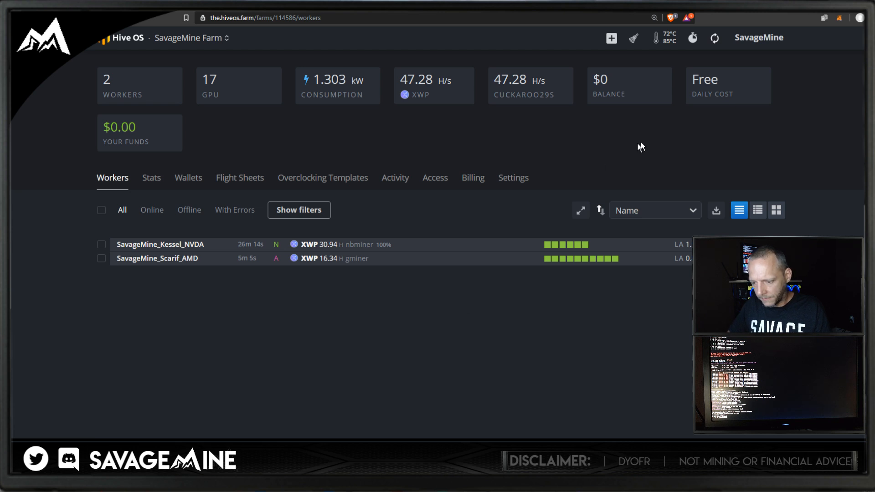
pyautogui.click(164, 258)
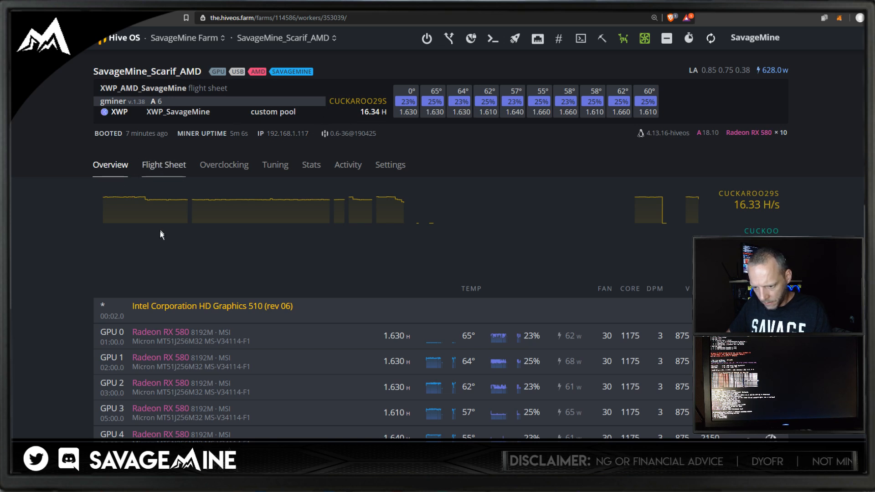
pyautogui.scroll(-1, 159, 235)
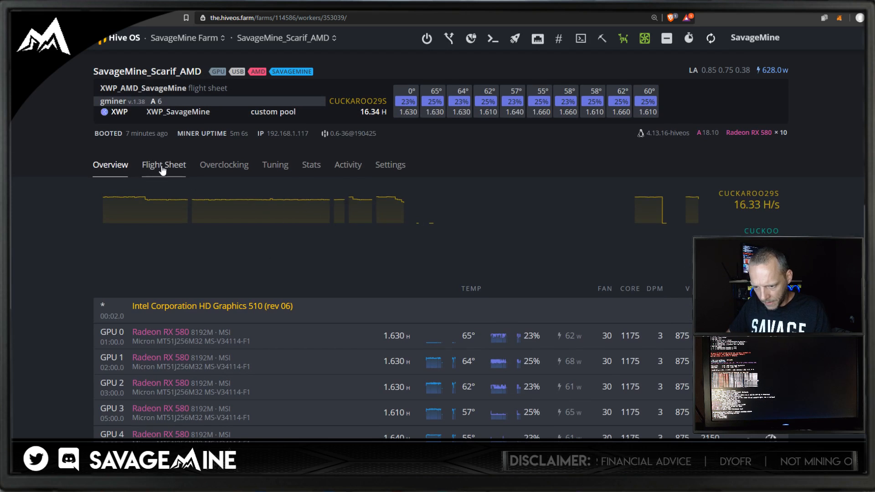
pyautogui.click(162, 169)
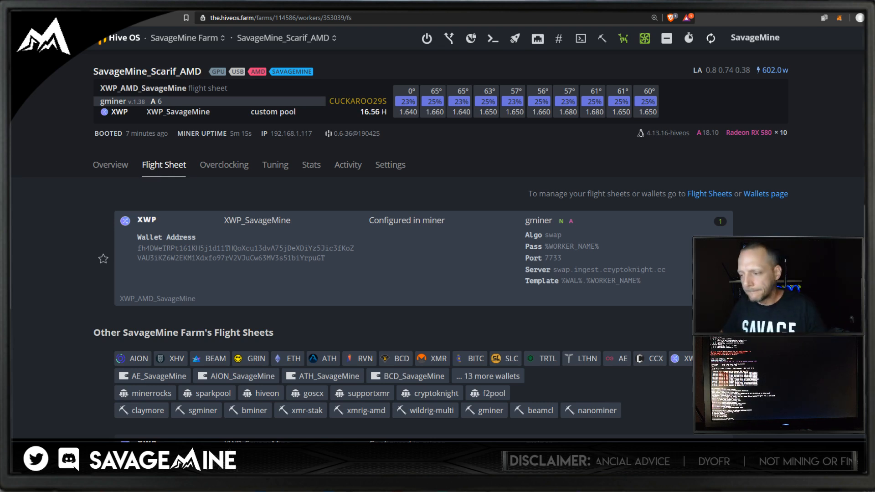
# Start a Hive Shell session on the SavageMine_Scarif_AMD worker and run the miner command to view the GMiner output.
pyautogui.click(582, 40)
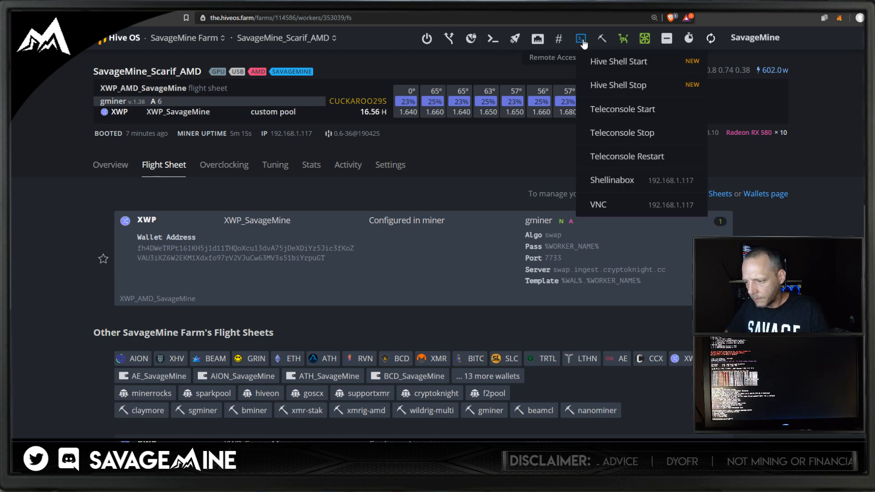
pyautogui.click(602, 61)
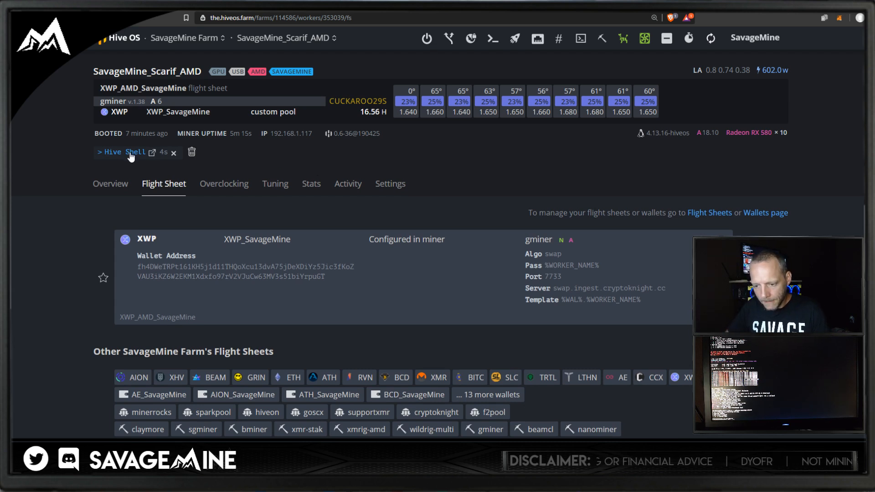
pyautogui.click(152, 154)
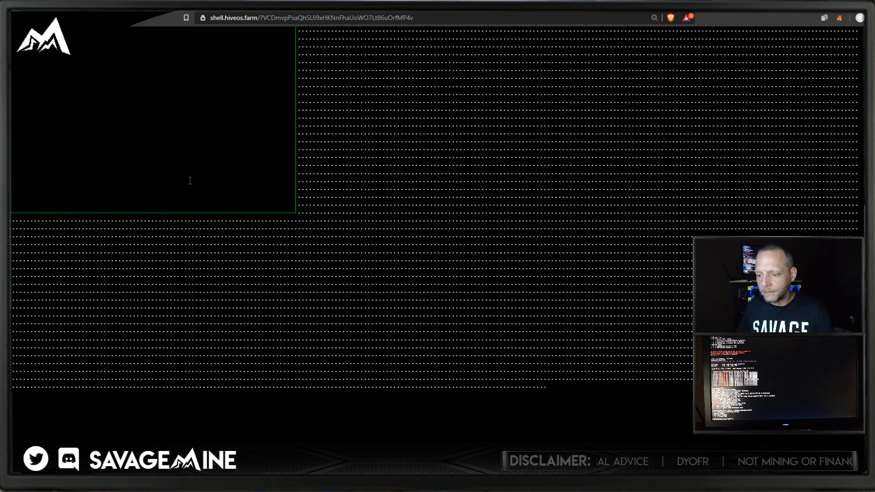
pyautogui.write('miner')
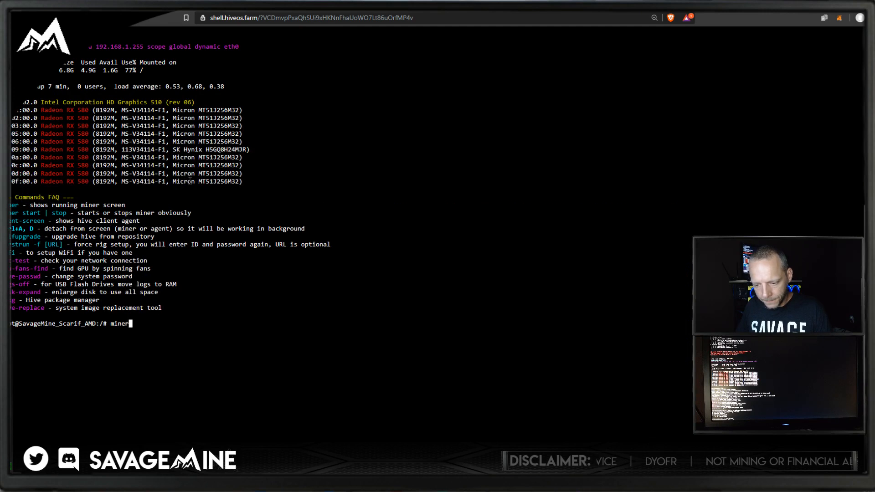
pyautogui.press('Return')
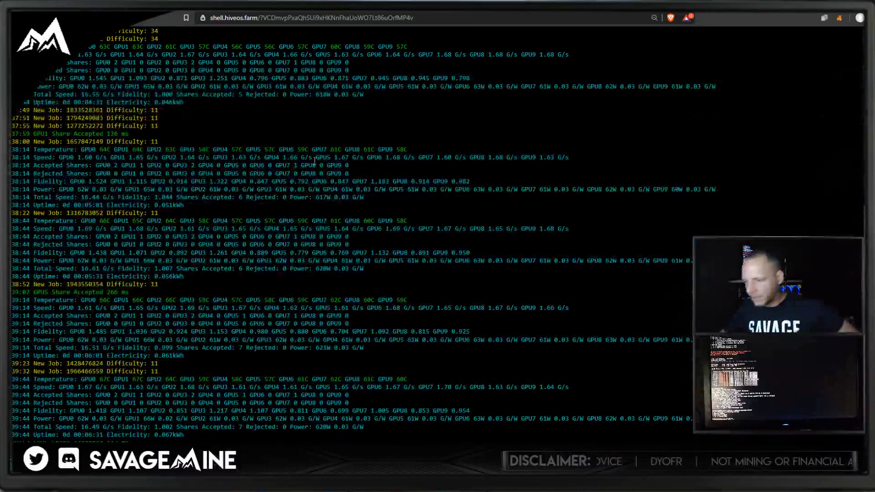
# Leave the remote shell page, dismiss the hssh start log, and return to the SavageMine Farm worker list.
pyautogui.click(864, 5)
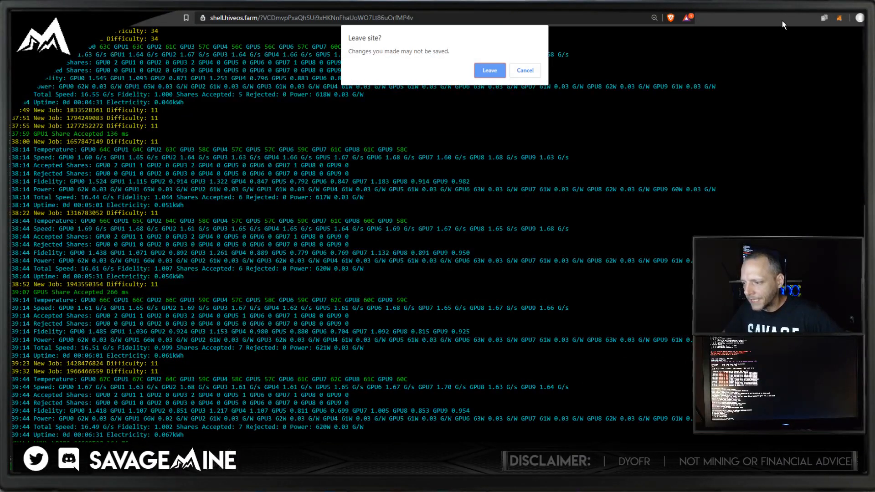
pyautogui.click(490, 71)
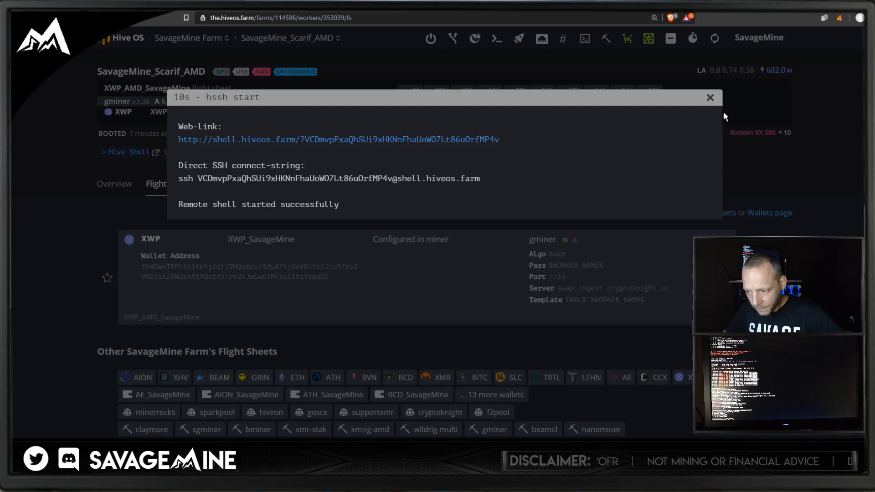
pyautogui.click(711, 99)
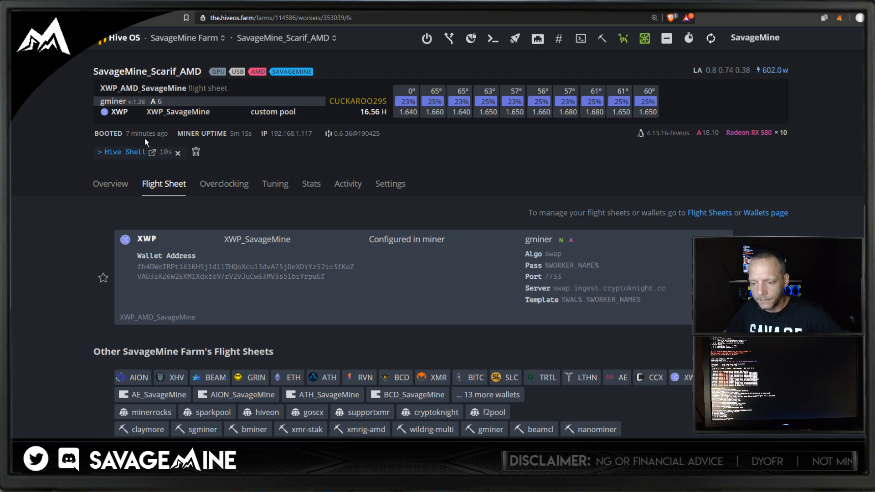
pyautogui.click(184, 40)
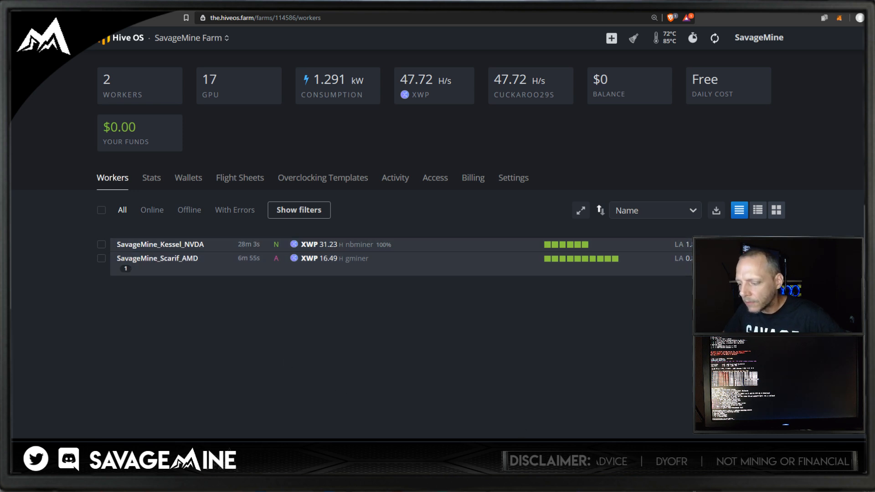
# Review the NVIDIA rig's hardware sheet in Excel, then view the SavageMine_Kessel_NVDA worker's overview in Hive OS and return to the farm.
pyautogui.hotkey('alt', 'Tab')
pyautogui.hotkey('ctrl', 'pagedown')
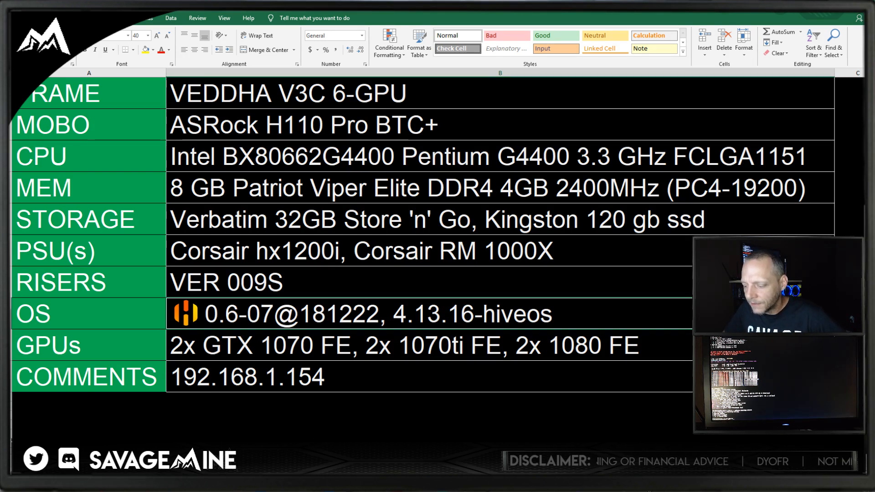
pyautogui.moveTo(691, 482)
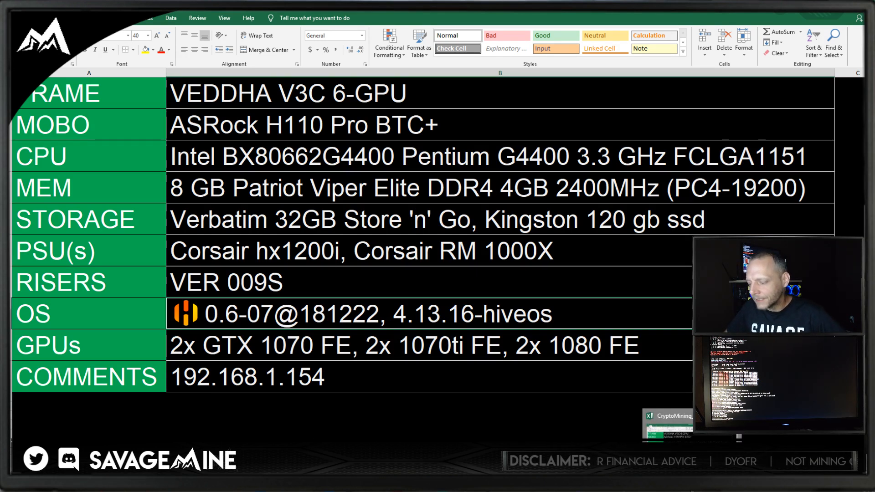
pyautogui.click(691, 482)
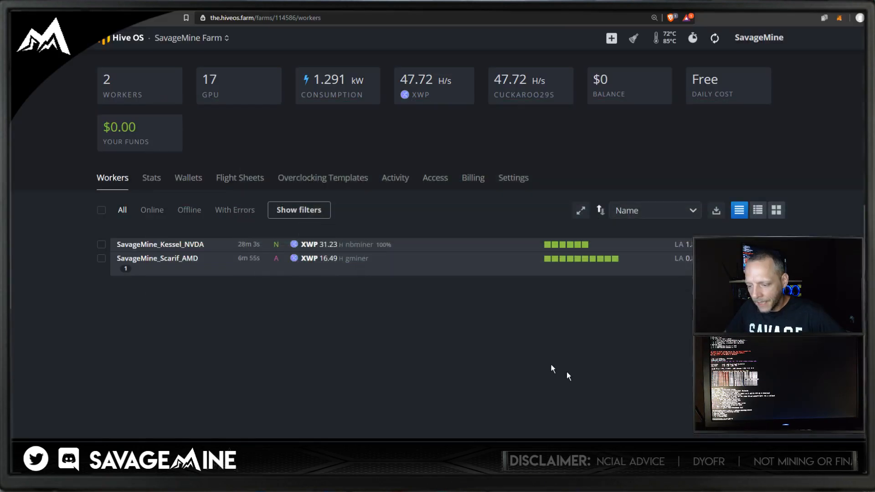
pyautogui.click(177, 244)
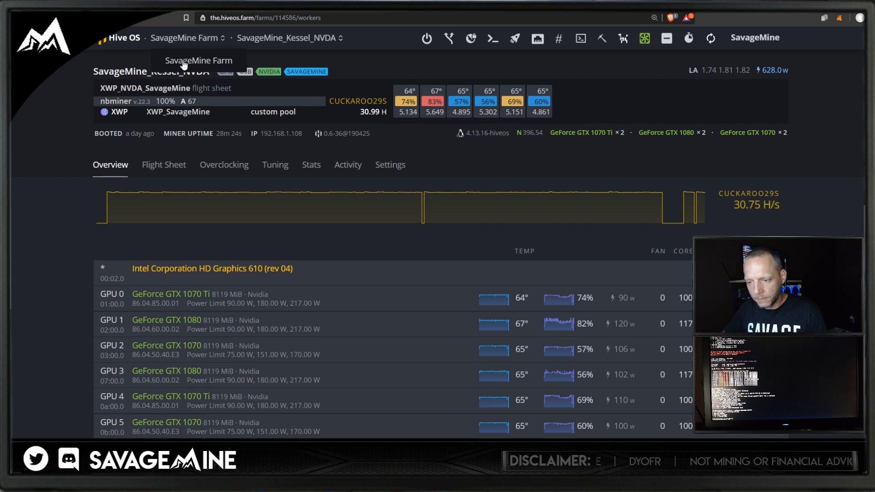
pyautogui.click(182, 38)
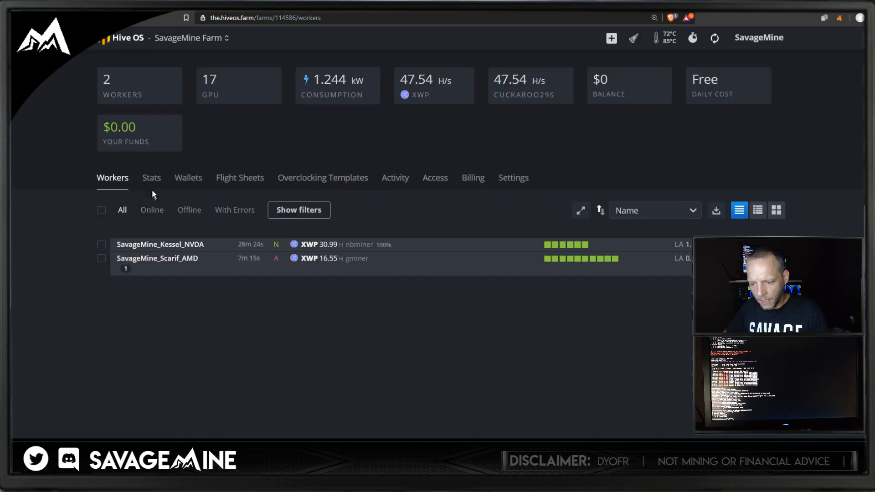
# Start a new wallet in the farm's wallet list and set its coin to XWP.
pyautogui.click(182, 180)
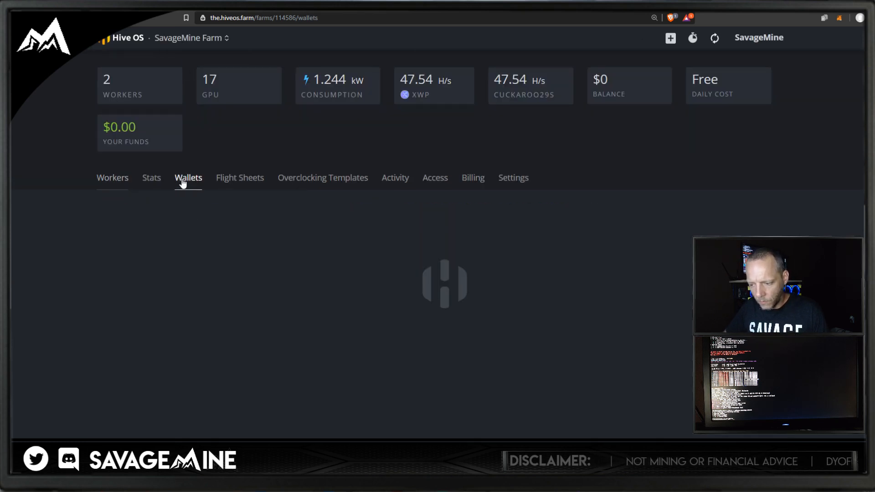
pyautogui.click(754, 213)
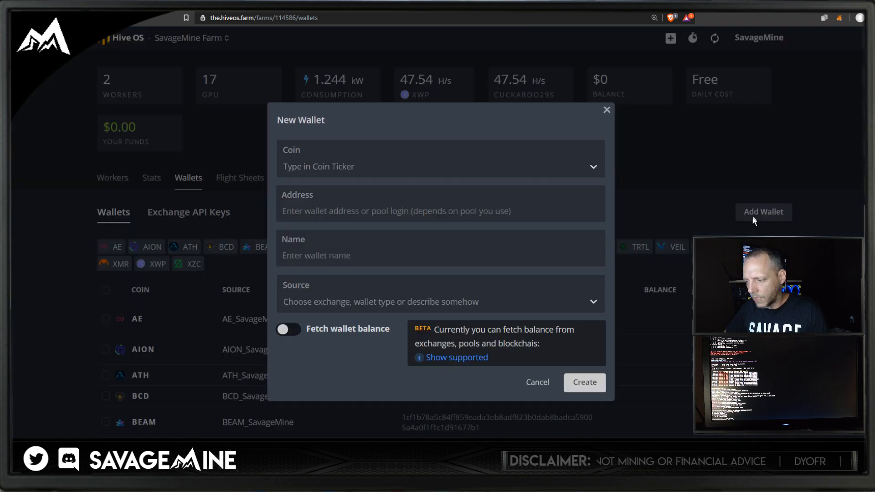
pyautogui.click(318, 167)
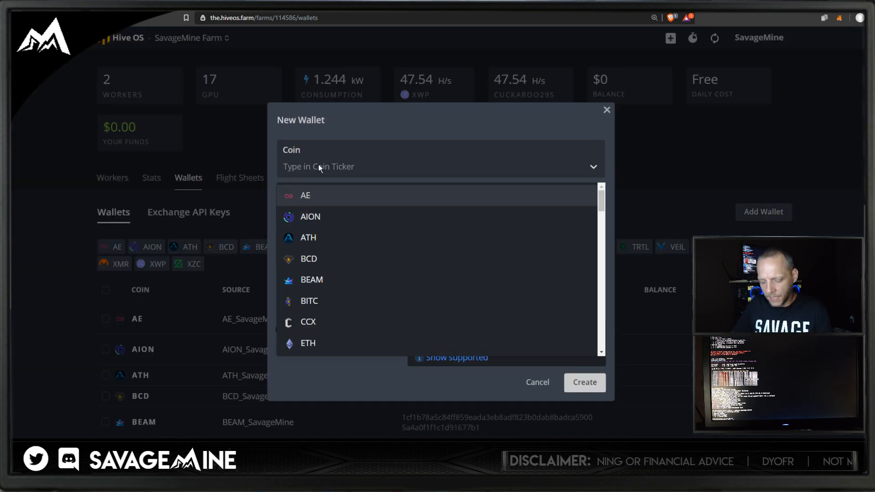
pyautogui.write('xwp')
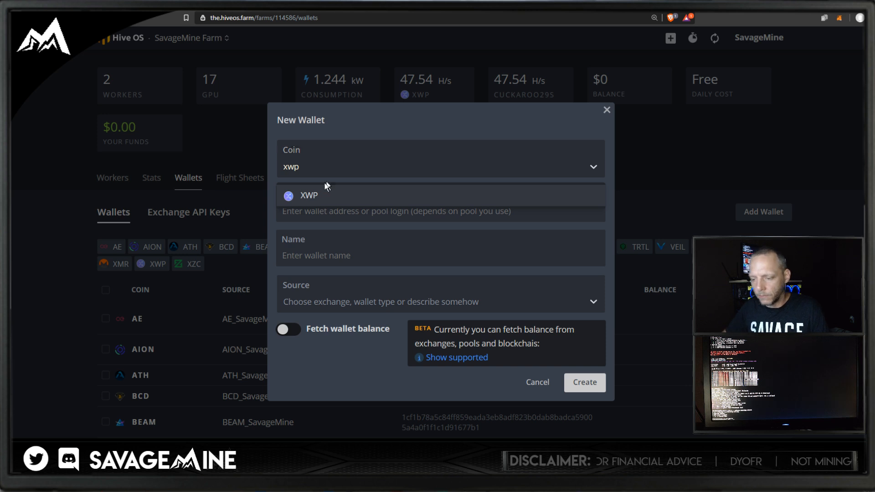
pyautogui.click(313, 194)
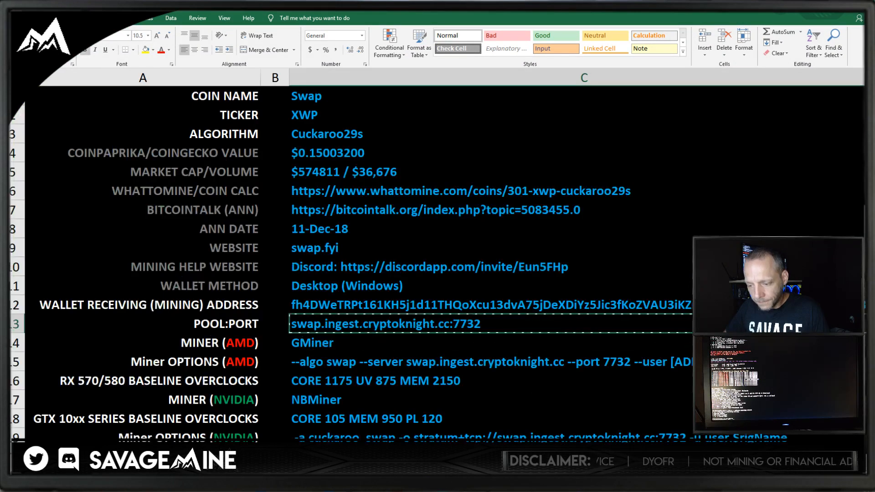
# Copy the wallet receiving (mining) address from the Swap sheet in Excel into the new wallet's address in Hive OS.
pyautogui.click(296, 311)
pyautogui.rightClick(303, 309)
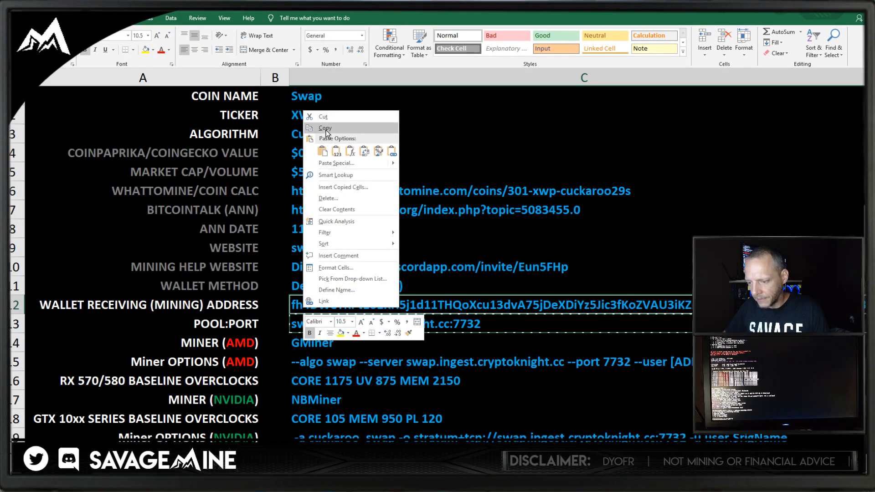
pyautogui.click(336, 152)
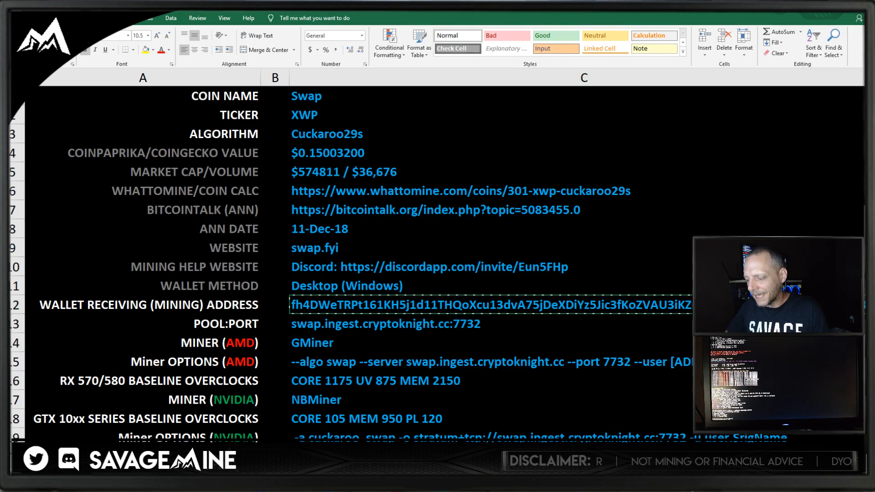
pyautogui.hotkey('alt', 'Tab')
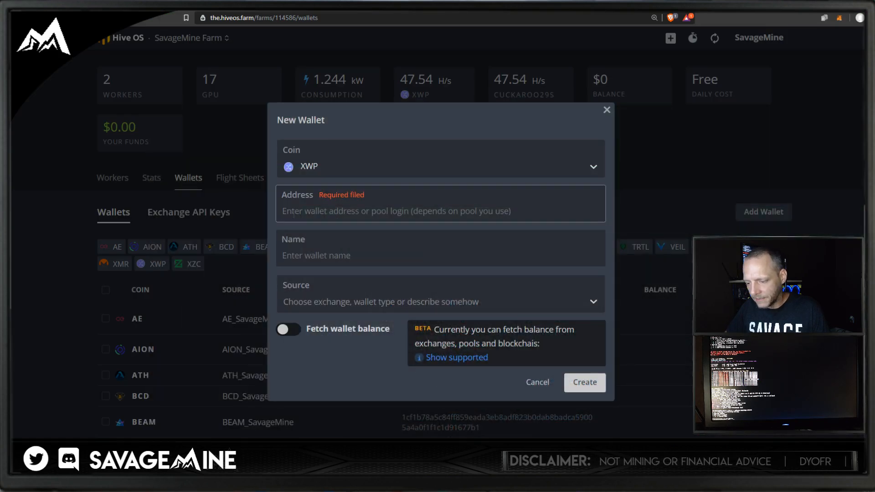
pyautogui.rightClick(289, 214)
pyautogui.click(329, 297)
# Name the new wallet XWP_YT_NVDA and create it.
pyautogui.click(313, 256)
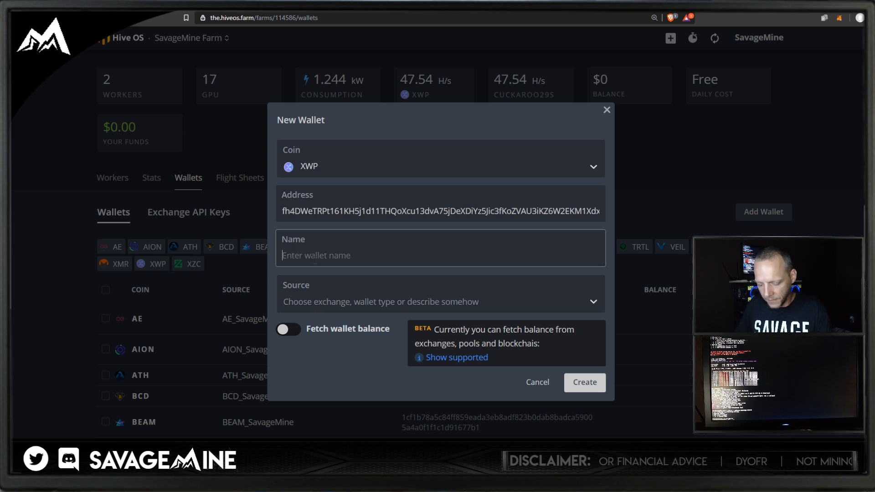
pyautogui.write('XWP_YT_NVDA')
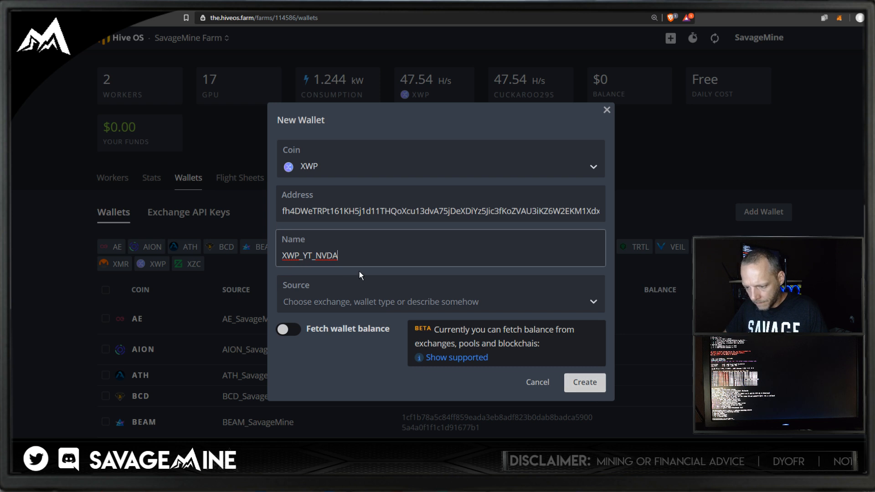
pyautogui.click(588, 383)
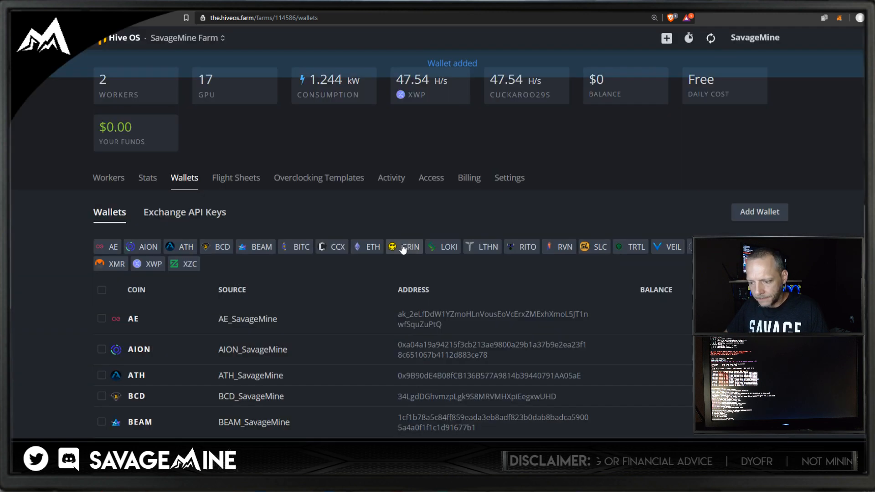
# Start a new flight sheet with XWP as the coin and XWP_YT_NVDA as the wallet.
pyautogui.click(239, 182)
pyautogui.click(180, 259)
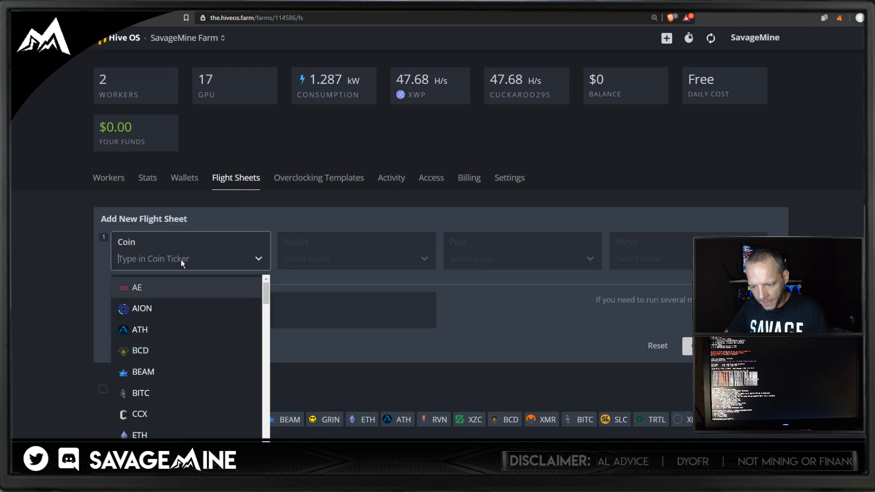
pyautogui.write('xwp')
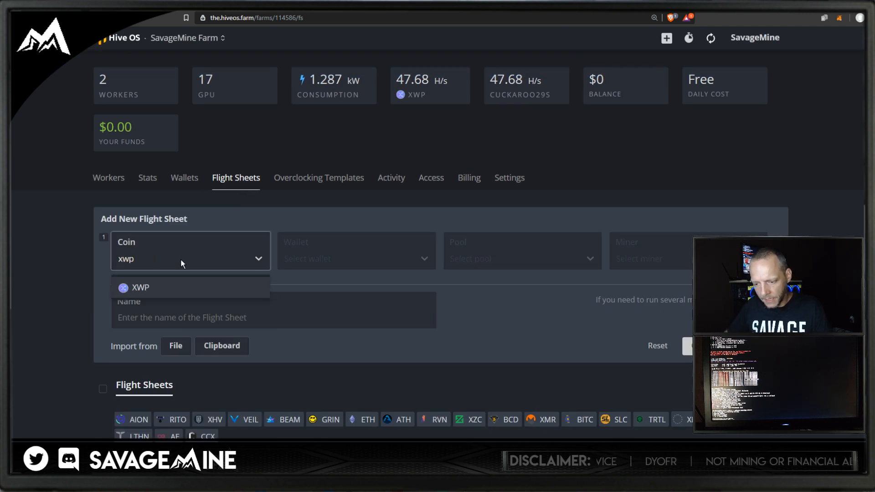
pyautogui.click(140, 287)
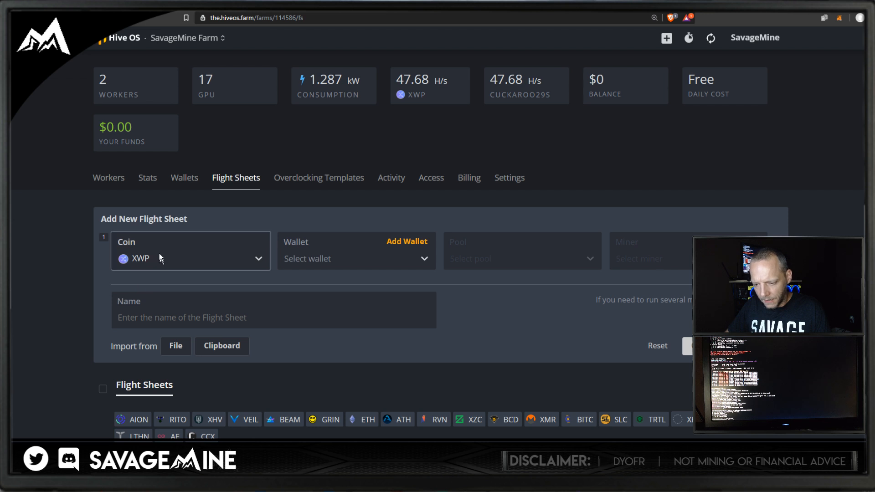
pyautogui.click(337, 262)
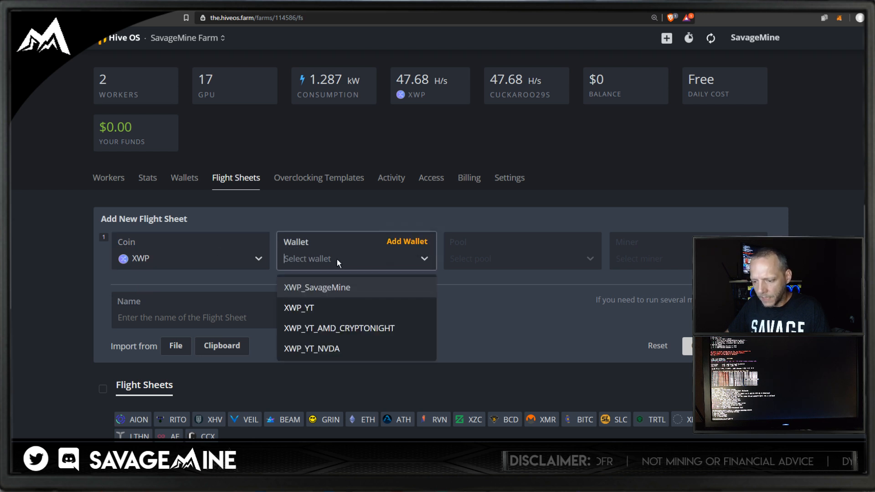
pyautogui.click(322, 349)
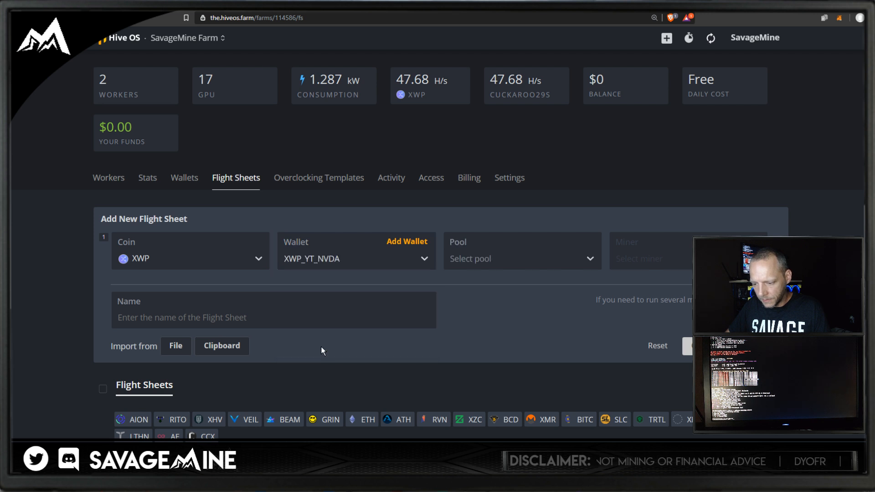
# Set the flight sheet's pool to Configure in miner and choose NBMiner as the miner.
pyautogui.click(483, 259)
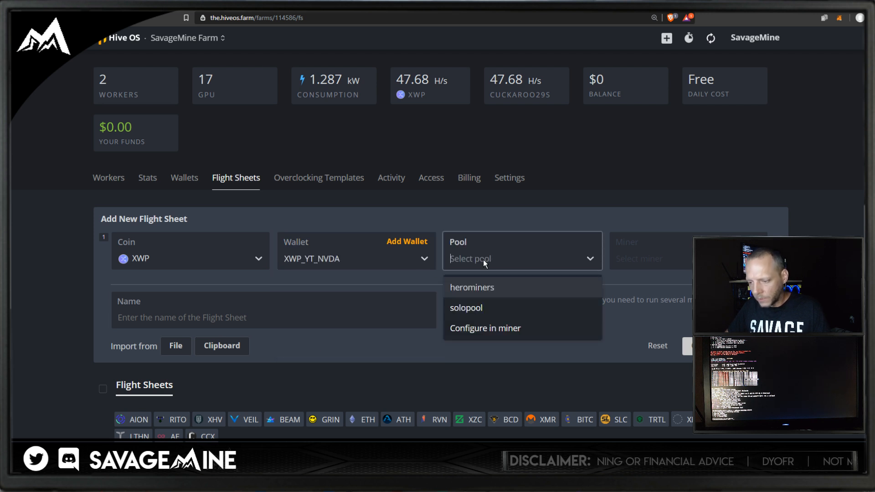
pyautogui.click(496, 327)
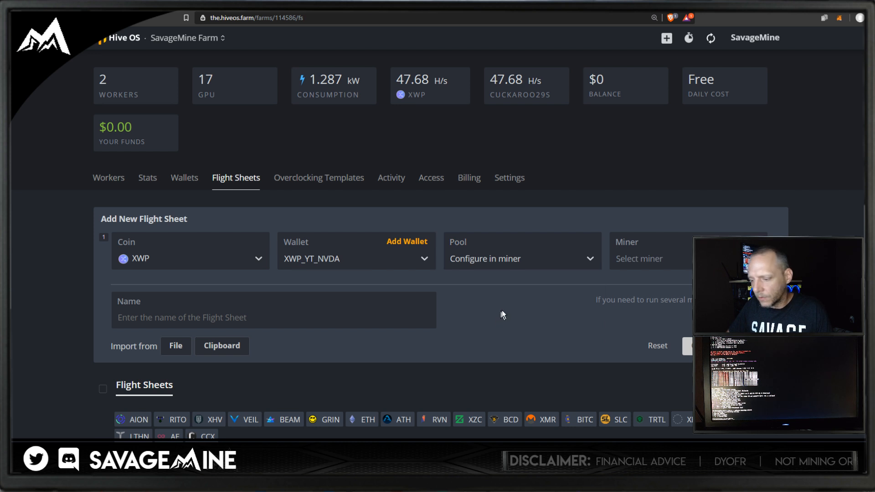
pyautogui.click(630, 261)
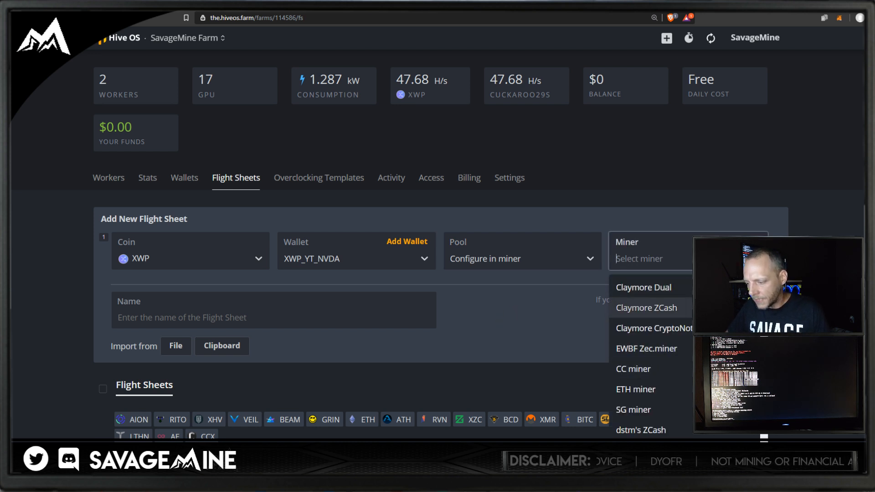
pyautogui.scroll(-1, 650, 319)
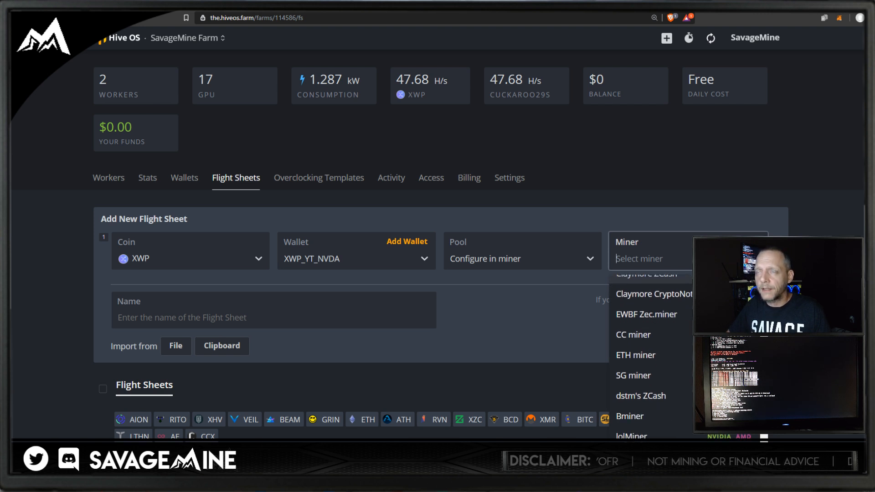
pyautogui.scroll(-4, 650, 355)
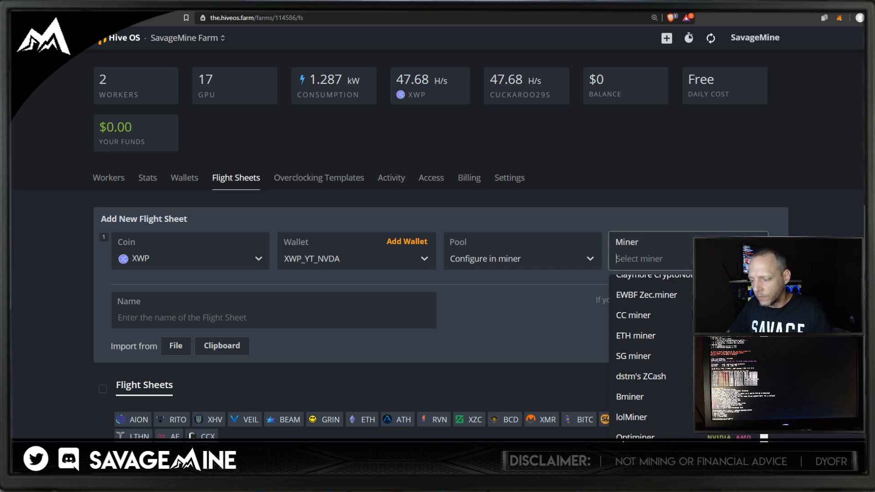
pyautogui.scroll(-3, 650, 355)
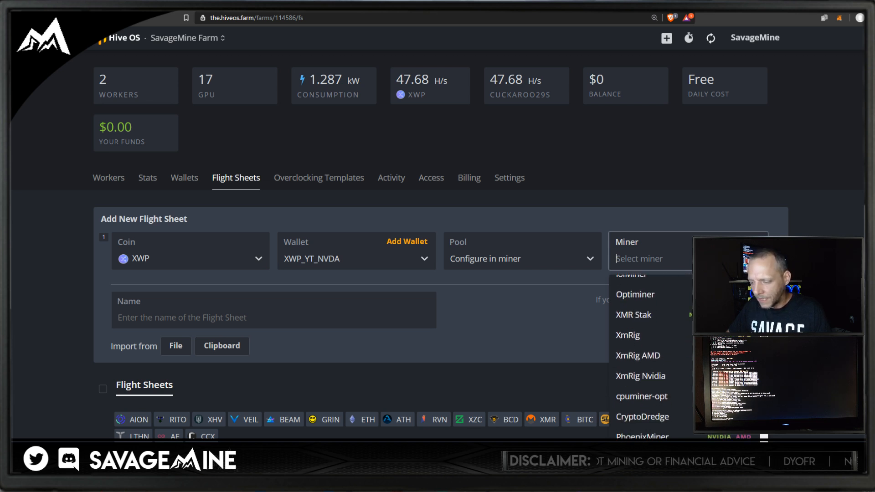
pyautogui.scroll(-5, 650, 356)
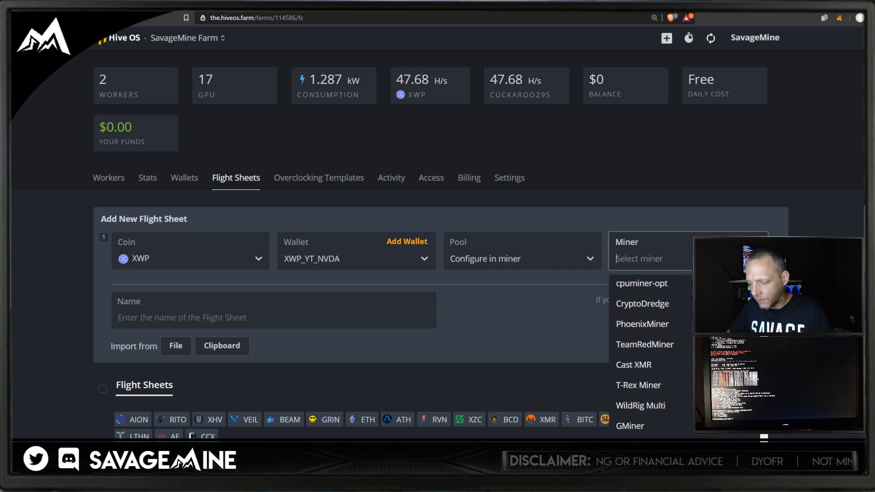
pyautogui.scroll(-3, 650, 355)
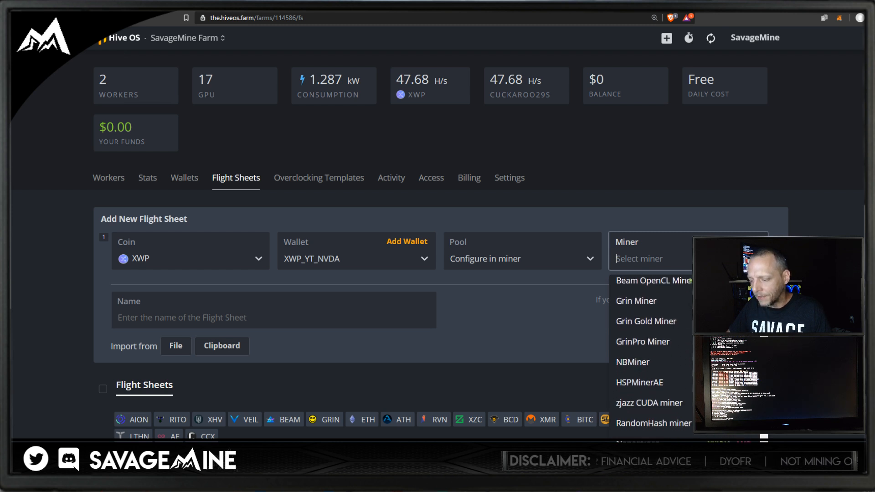
pyautogui.click(651, 349)
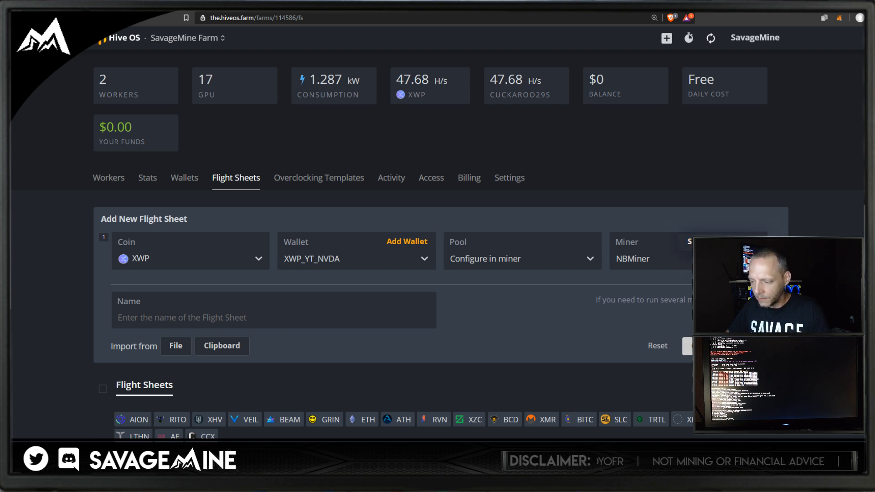
# In the NBMiner configuration, set the wallet and worker template to %WAL%.%WORKER_NAME%.
pyautogui.click(692, 244)
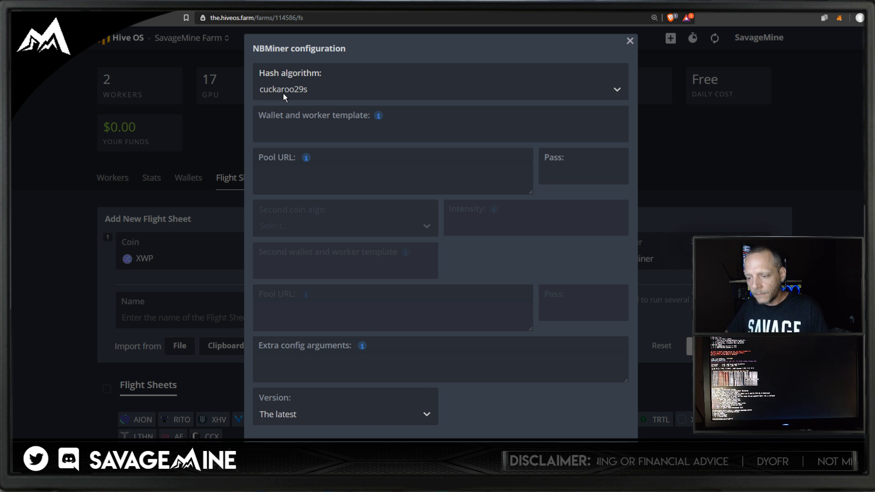
pyautogui.click(384, 117)
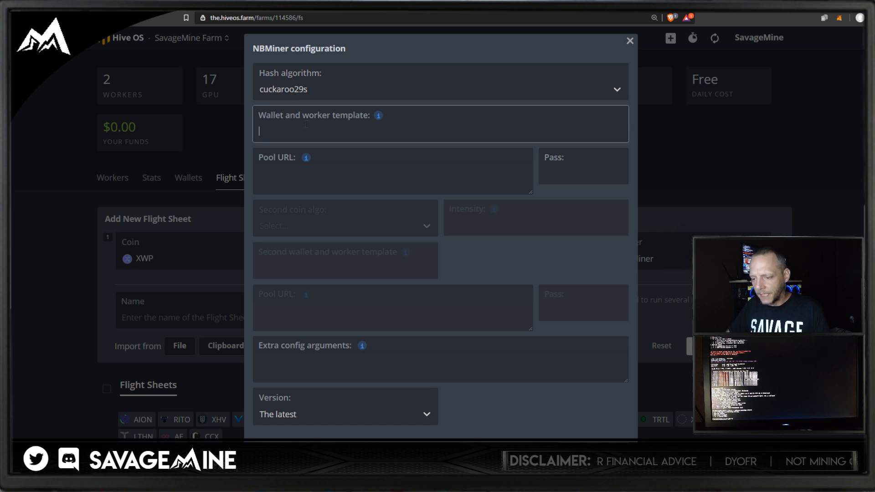
pyautogui.moveTo(384, 118)
pyautogui.write('%WAL%.%WORKER_NAME%')
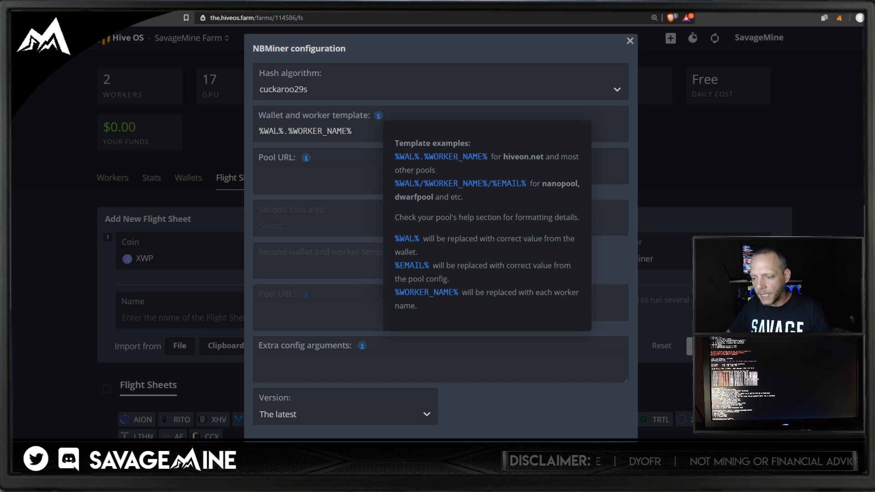
# Copy the POOL:PORT value from the Swap sheet in Excel into NBMiner's pool URL in Hive OS and change its port to 7733.
pyautogui.click(354, 172)
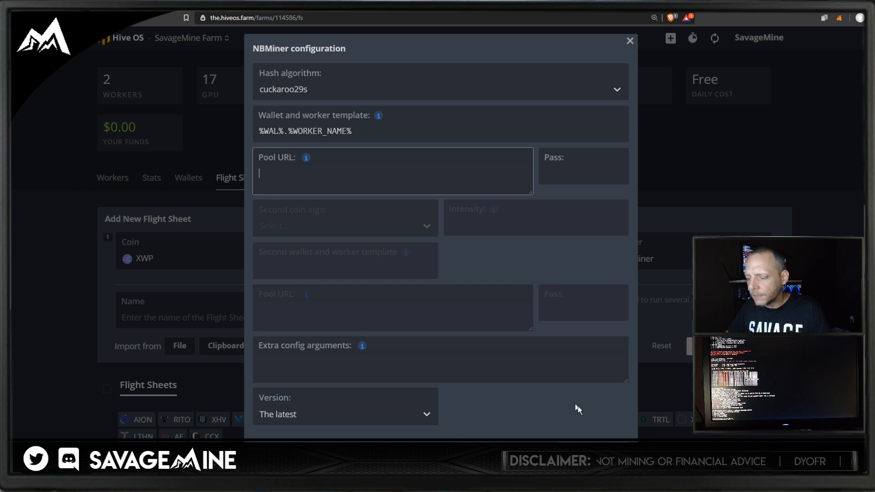
pyautogui.hotkey('alt', 'Tab')
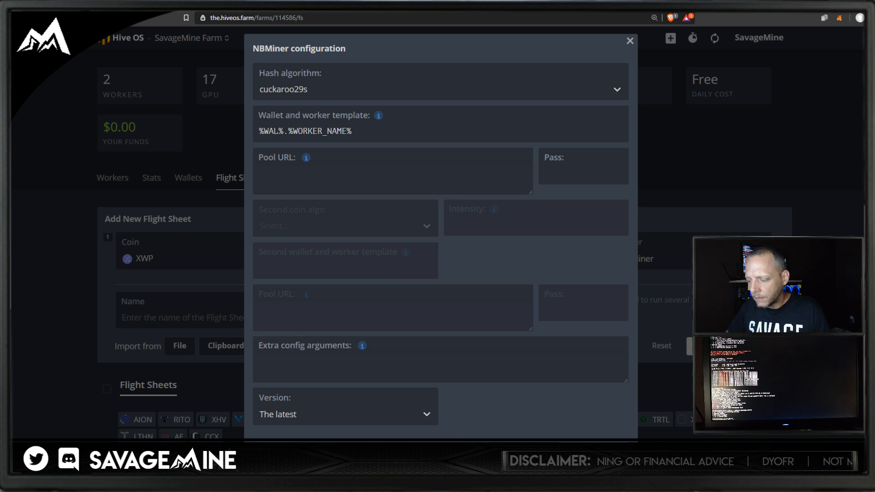
pyautogui.click(408, 324)
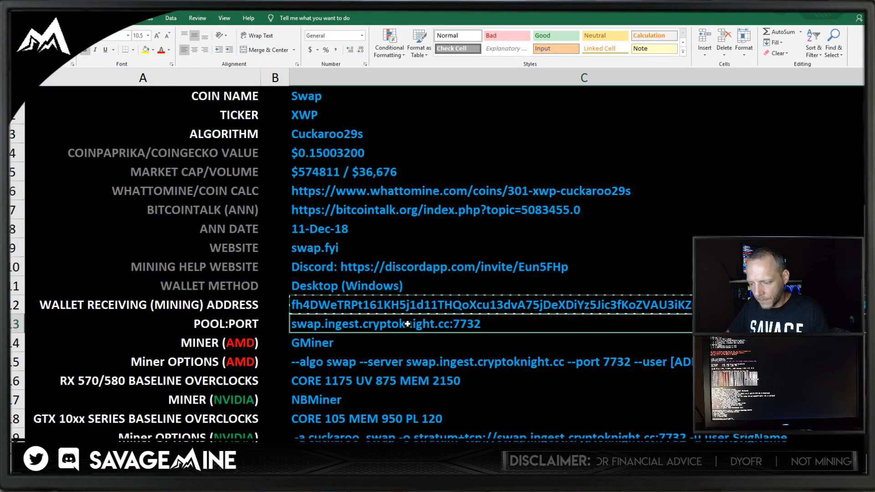
pyautogui.rightClick(408, 324)
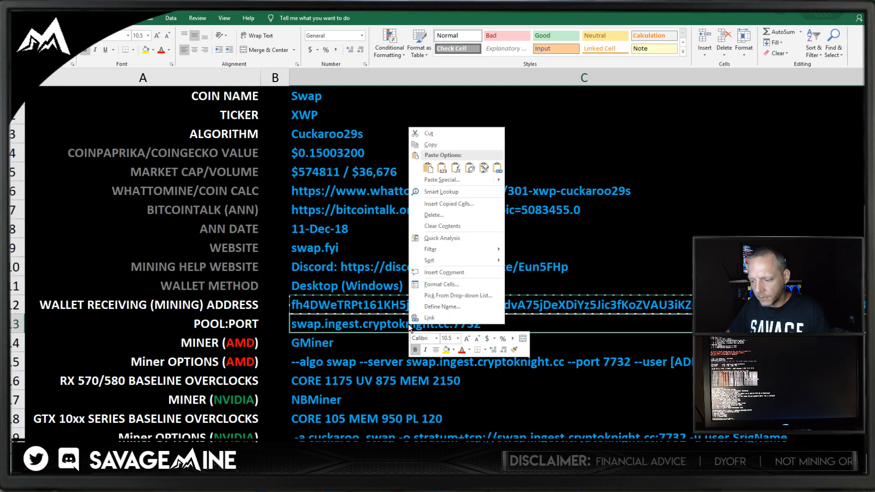
pyautogui.click(445, 146)
pyautogui.hotkey('alt', 'Tab')
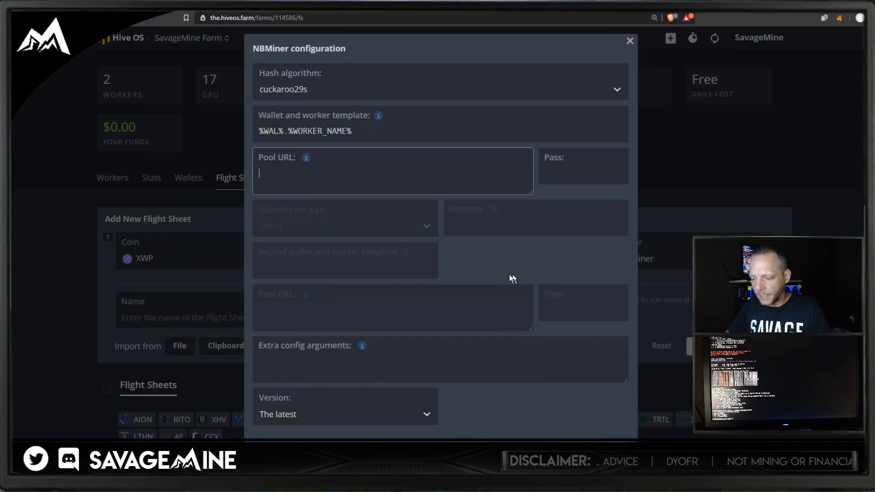
pyautogui.rightClick(298, 177)
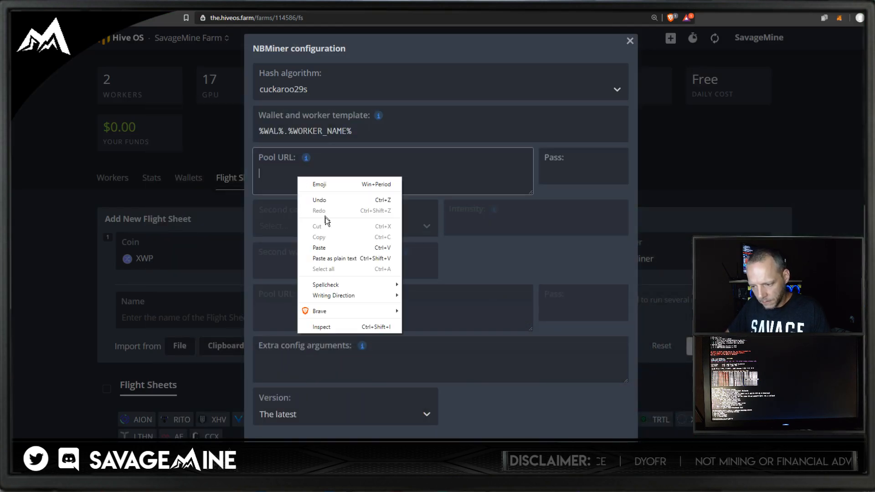
pyautogui.click(331, 258)
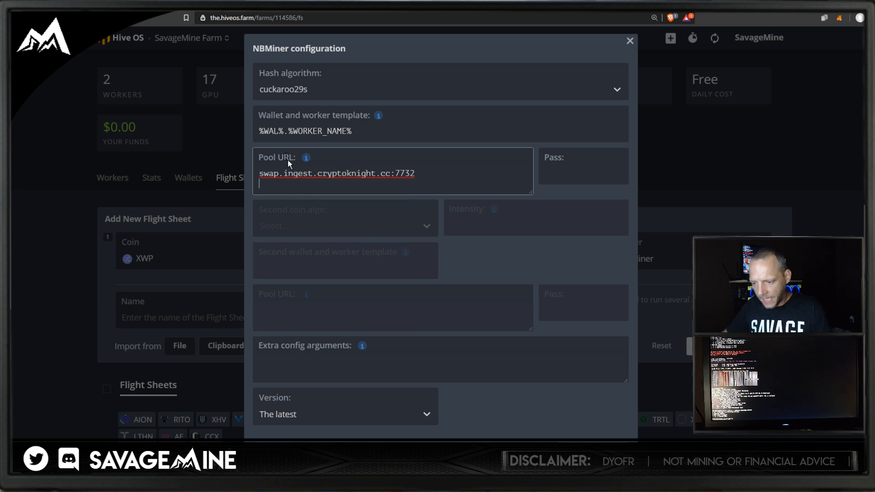
pyautogui.moveTo(298, 160)
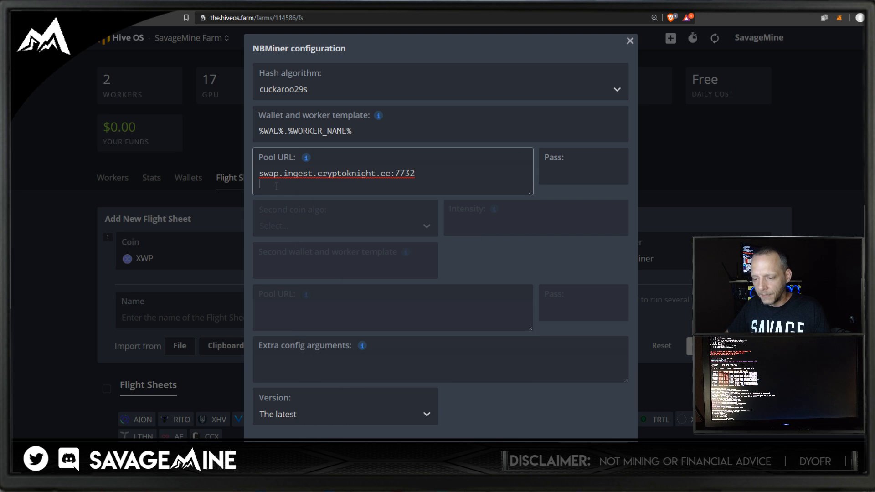
pyautogui.press('BackSpace')
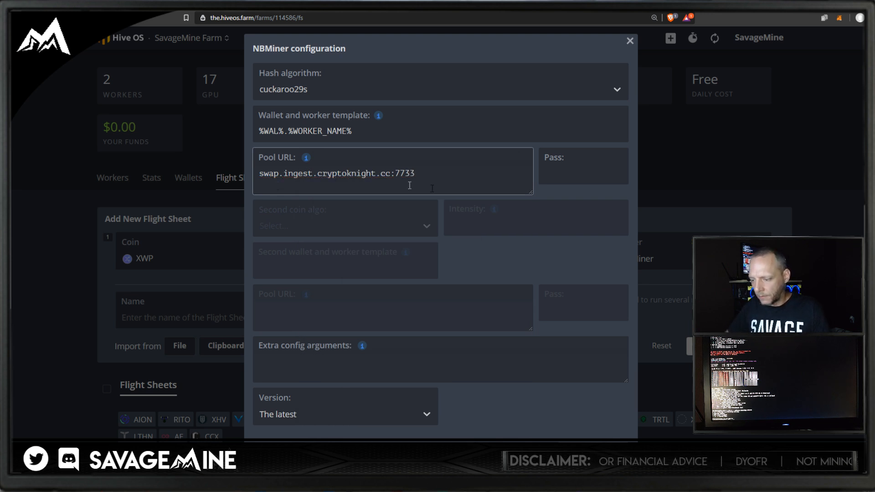
# Fill in the pool password, keep the miner version at The latest, and apply the NBMiner configuration.
pyautogui.click(547, 173)
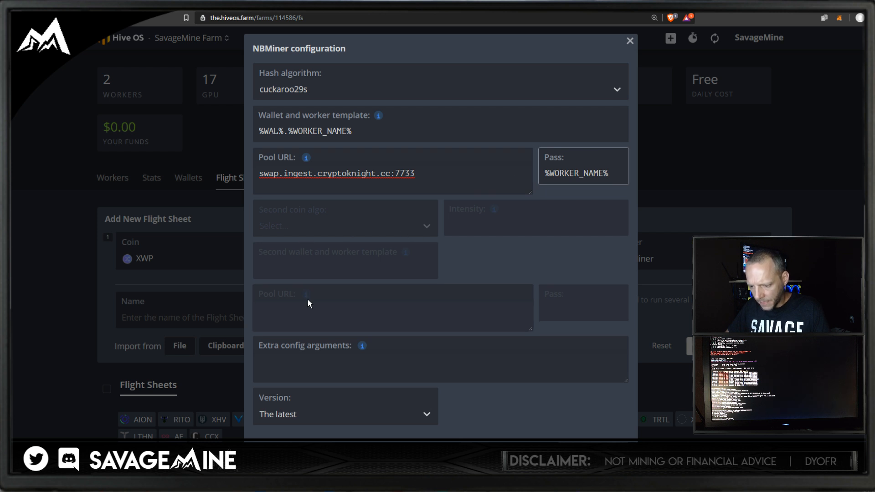
pyautogui.scroll(-2, 308, 301)
pyautogui.click(337, 330)
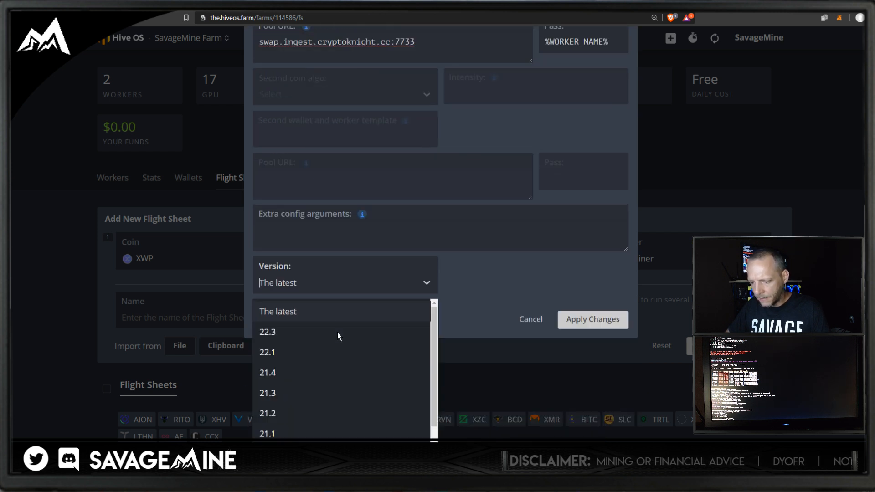
pyautogui.click(538, 276)
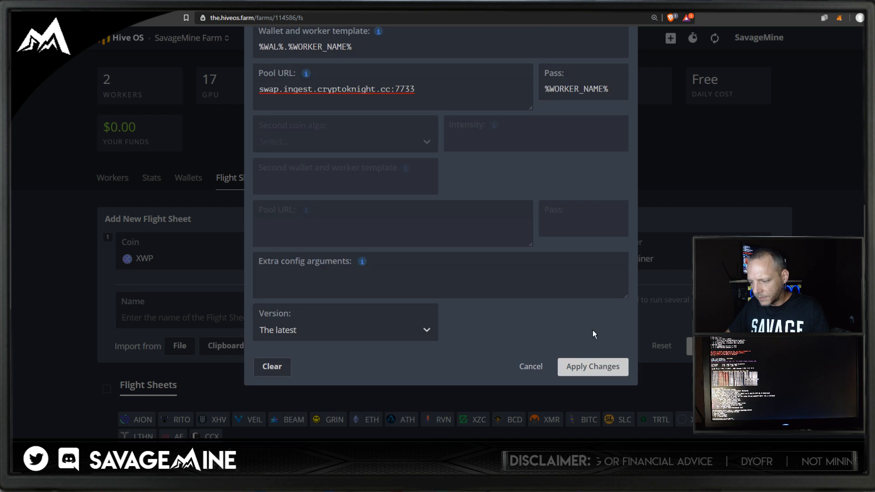
pyautogui.click(604, 369)
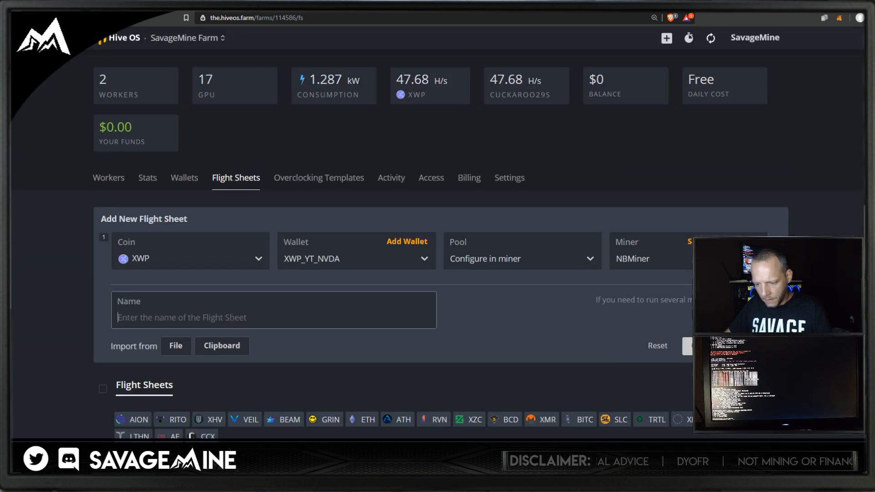
# Name the flight sheet XWP_NBMINER_YT and try to create it.
pyautogui.write('XWP_NBMI')
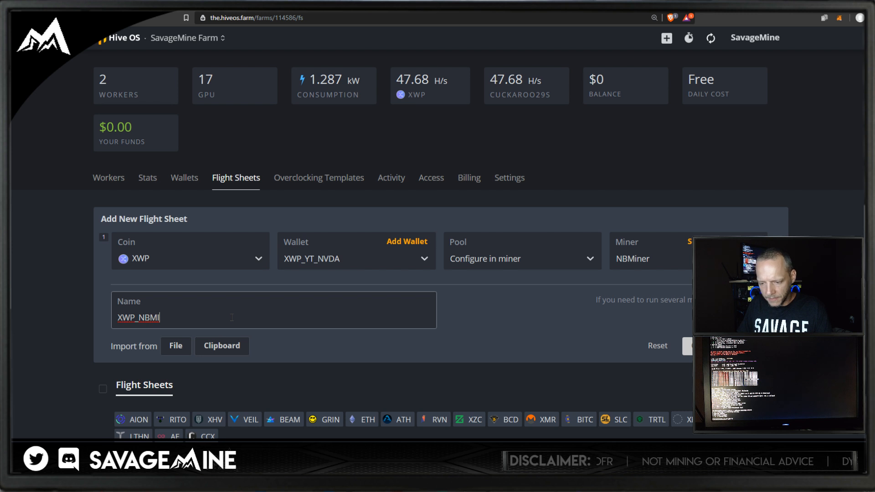
pyautogui.write('NER')
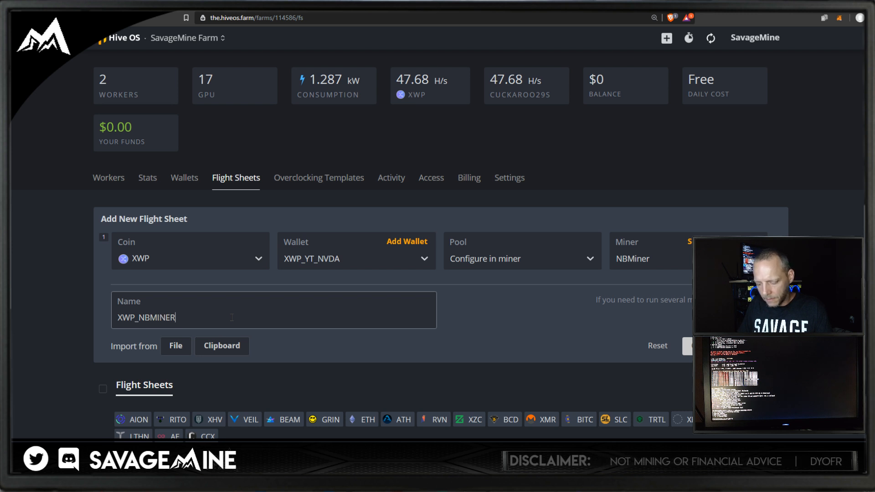
pyautogui.write('_YT')
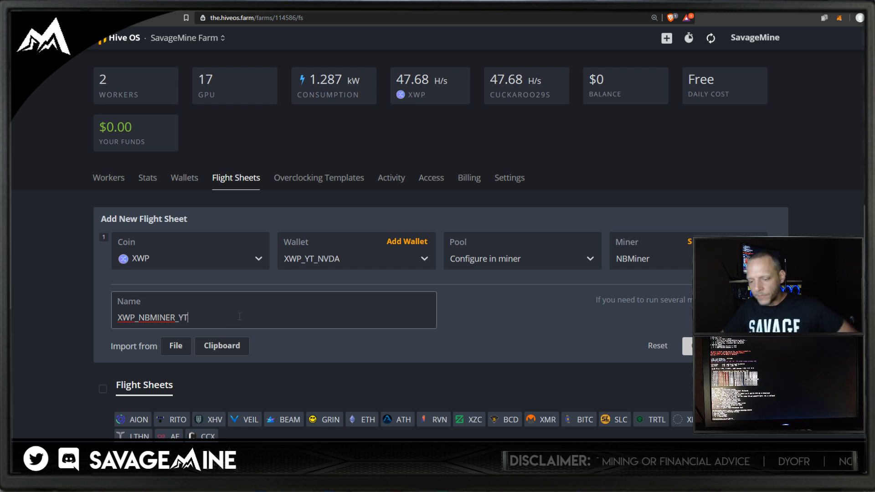
pyautogui.click(732, 346)
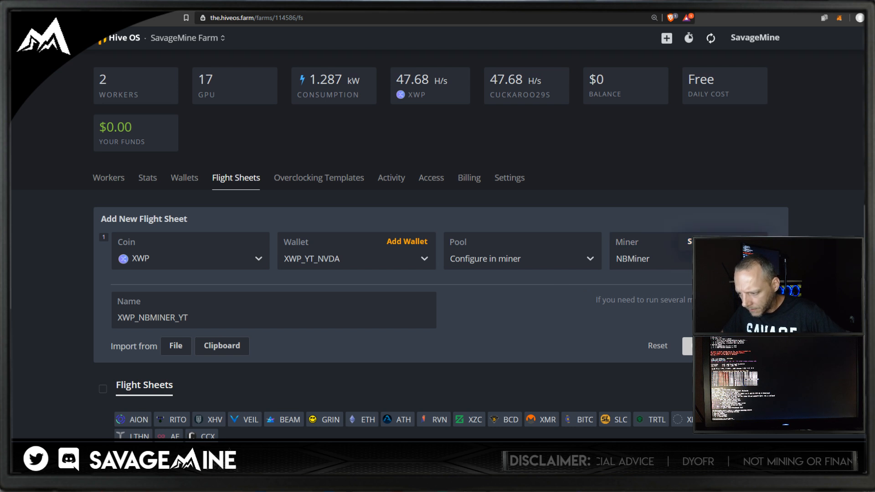
# Replace the pool password in the NBMiner configuration, apply the change and try to create the flight sheet again.
pyautogui.click(711, 241)
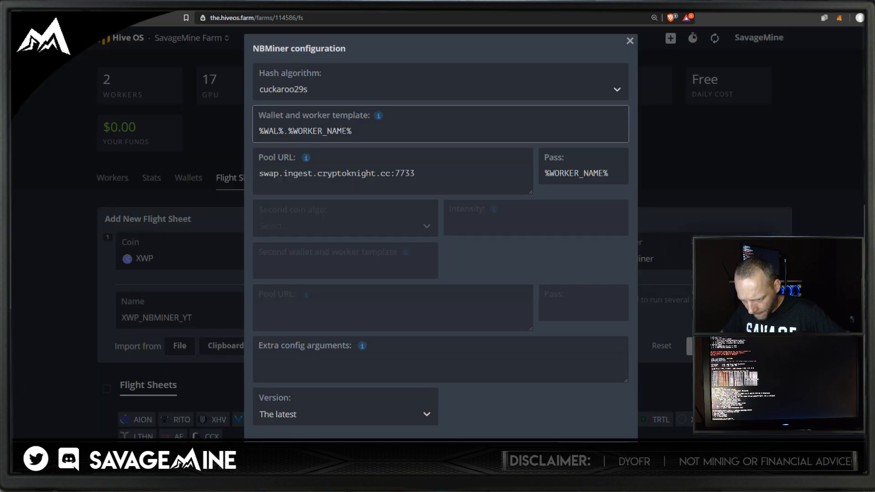
pyautogui.moveTo(609, 173); pyautogui.dragTo(507, 173)
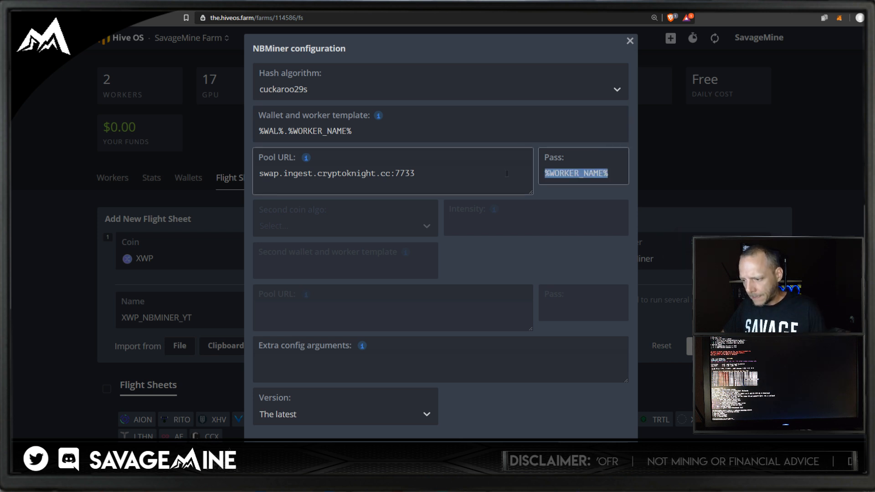
pyautogui.write('x')
pyautogui.click(666, 345)
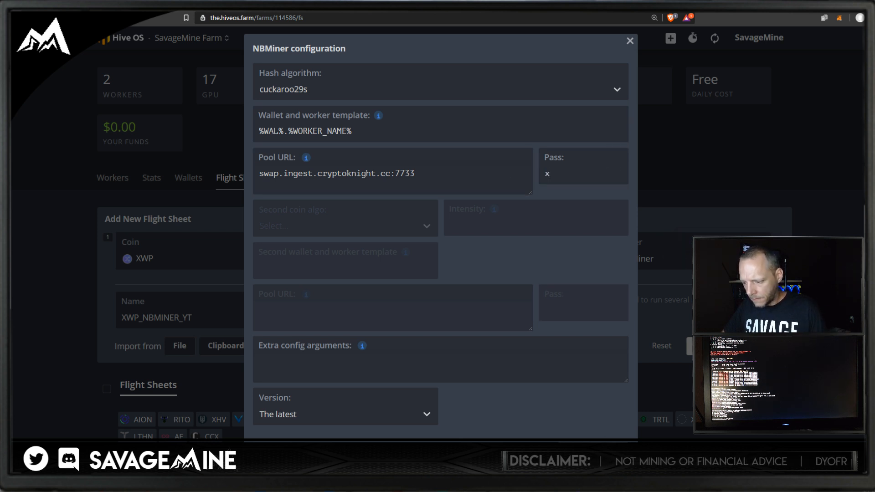
pyautogui.click(688, 346)
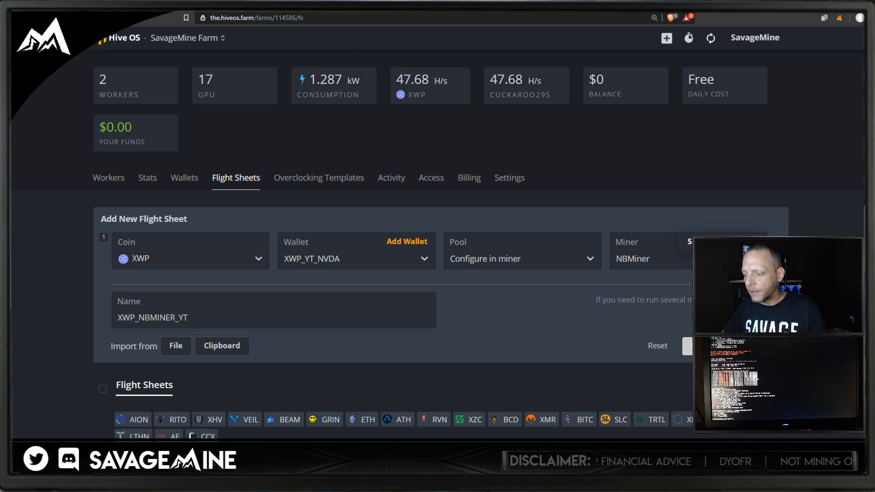
# Set the hash algorithm in the flight sheet's NBMiner configuration to cuckaroo_swap.
pyautogui.click(723, 242)
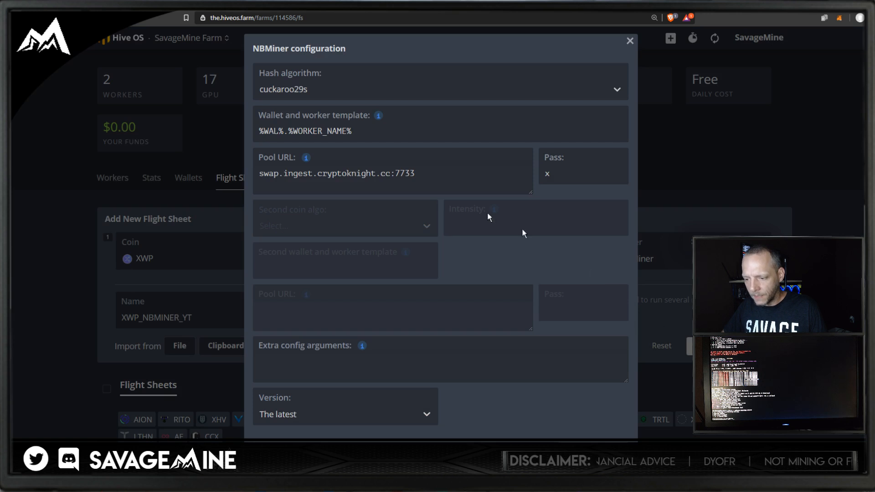
pyautogui.click(315, 91)
pyautogui.scroll(-2, 310, 219)
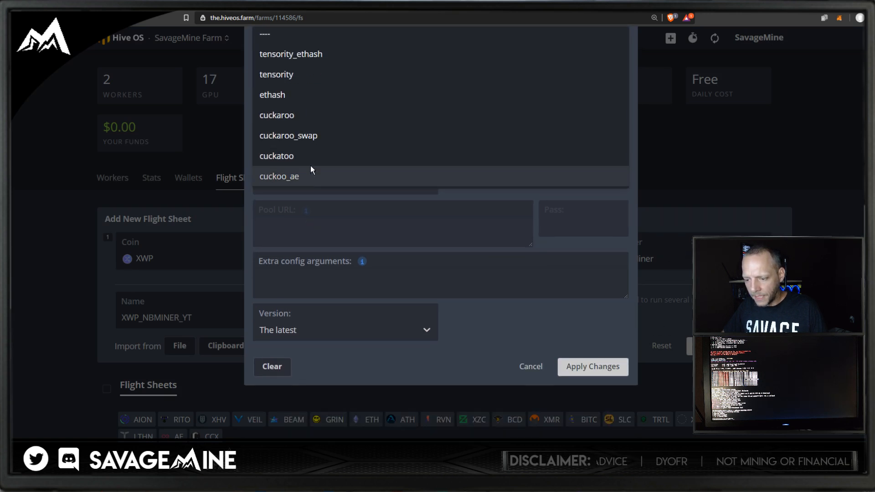
pyautogui.click(308, 138)
pyautogui.scroll(2, 327, 150)
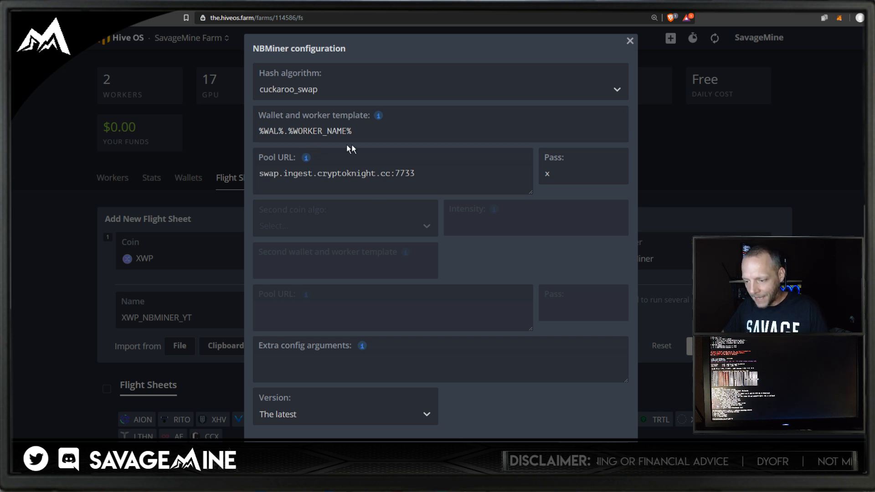
# Fill in a new pool password, apply the NBMiner changes and create the XWP_NBMINER_YT flight sheet.
pyautogui.press('Tab')
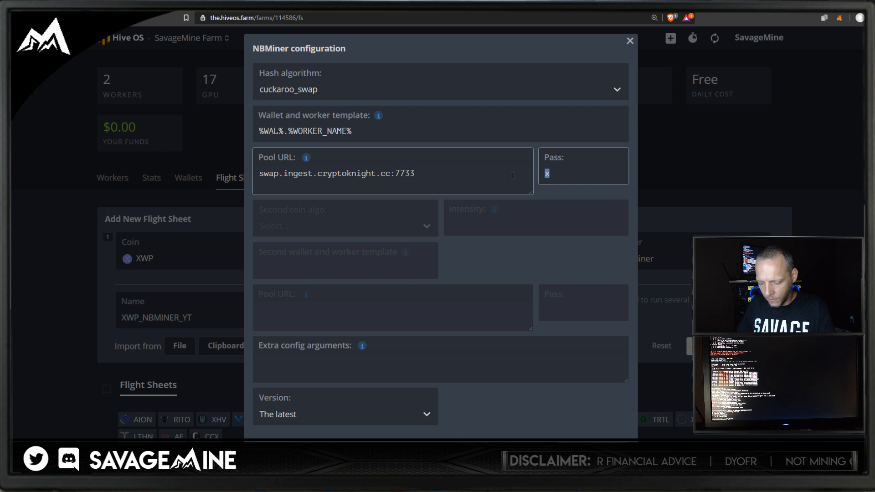
pyautogui.write('%WORKER')
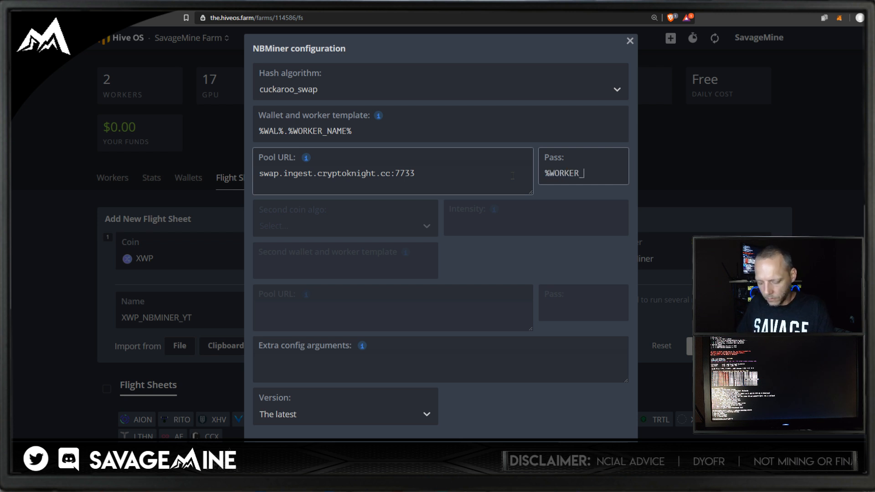
pyautogui.write('_NAME%')
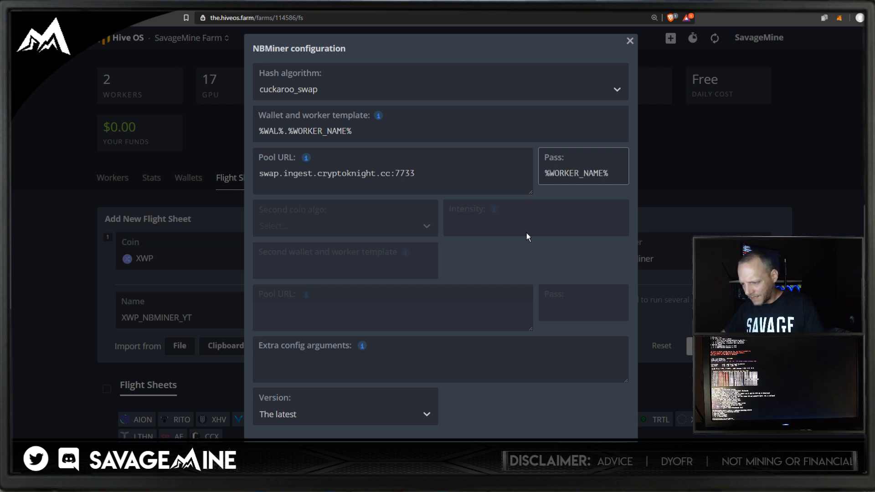
pyautogui.click(596, 456)
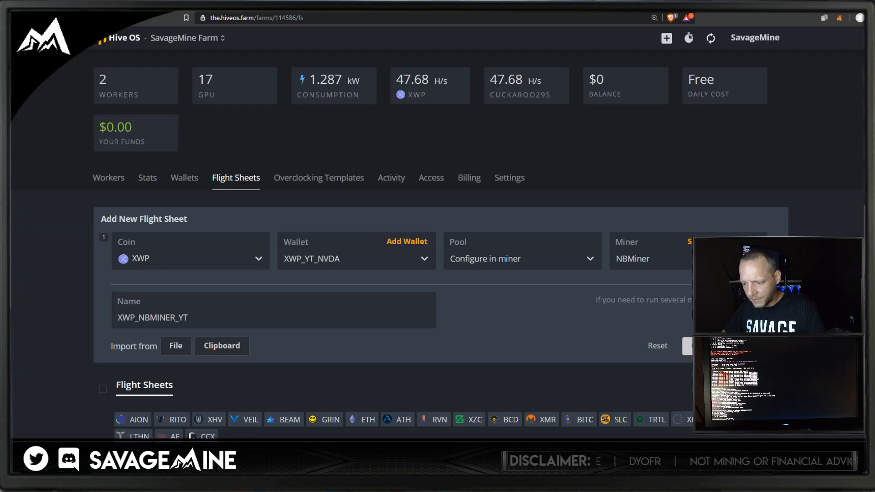
pyautogui.click(688, 346)
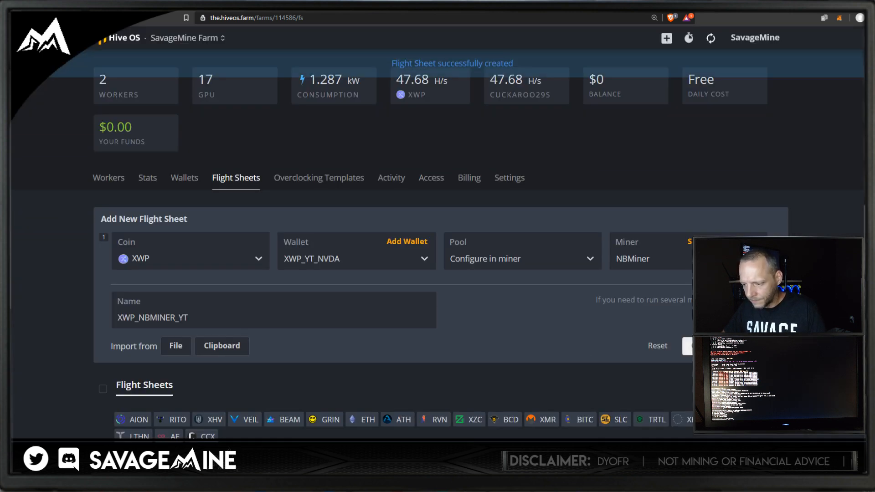
pyautogui.scroll(-8, 460, 304)
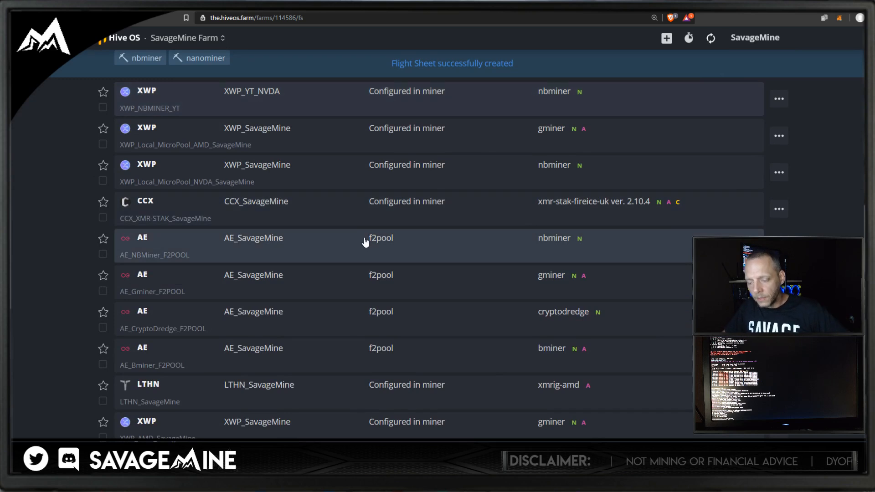
pyautogui.scroll(6, 344, 242)
pyautogui.scroll(-7, 341, 236)
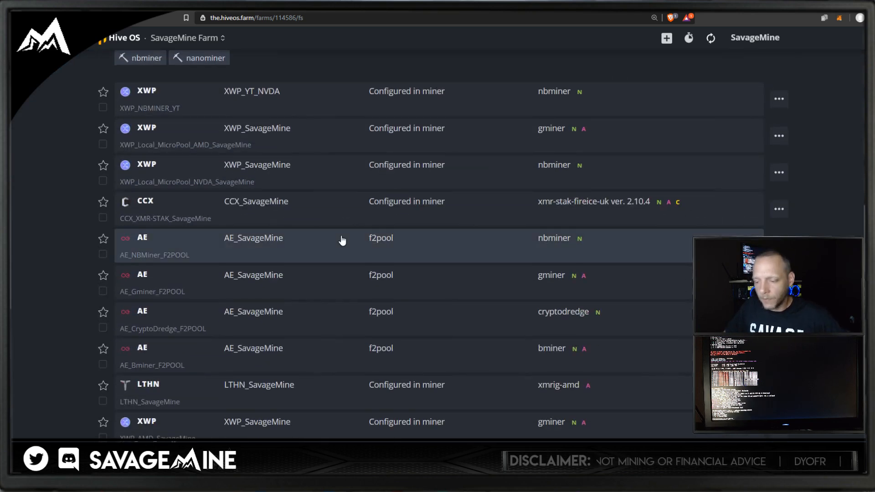
pyautogui.scroll(10, 341, 236)
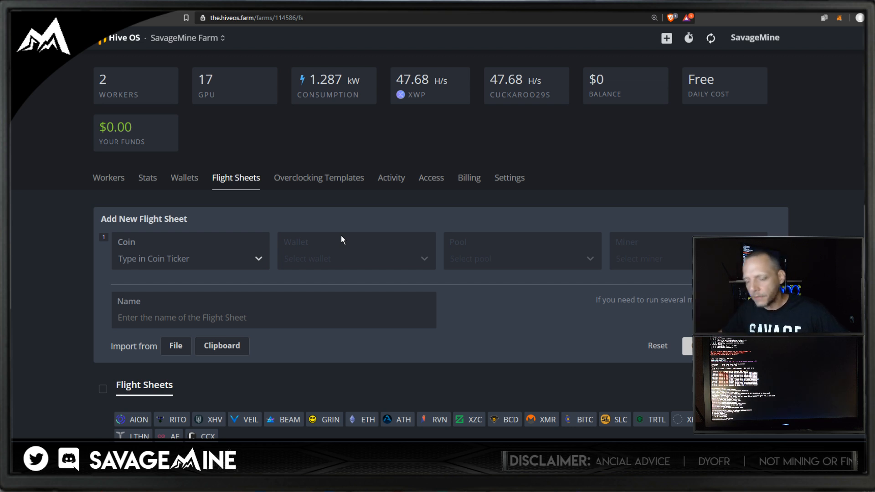
# Apply the XWP_NBMINER_YT flight sheet to the SavageMine_Kessel_NVDA worker and deselect the worker.
pyautogui.click(114, 182)
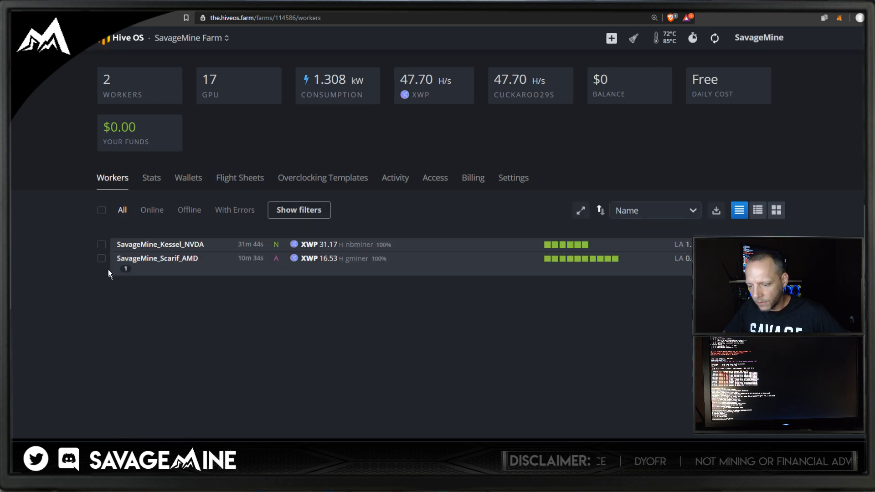
pyautogui.click(101, 245)
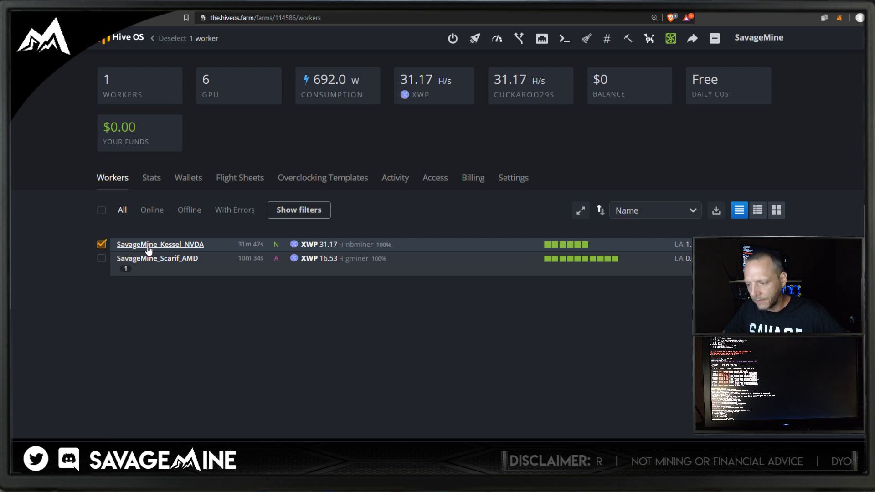
pyautogui.click(474, 42)
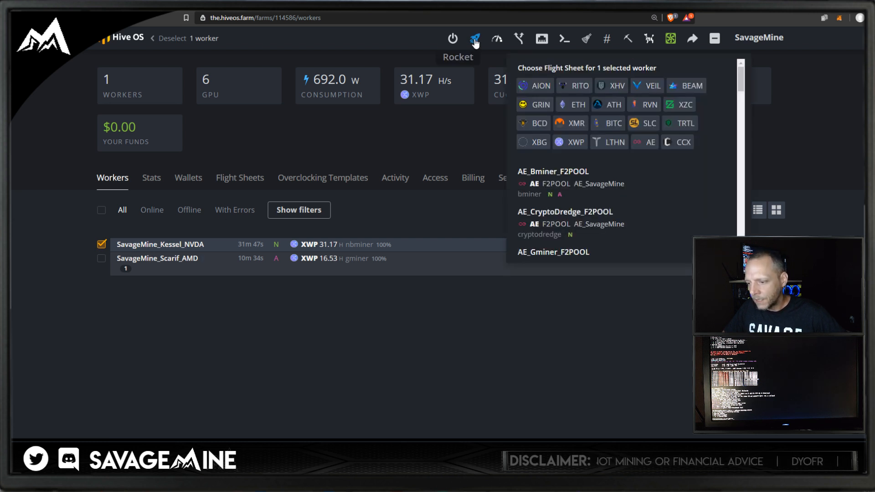
pyautogui.click(567, 145)
pyautogui.scroll(-2, 568, 177)
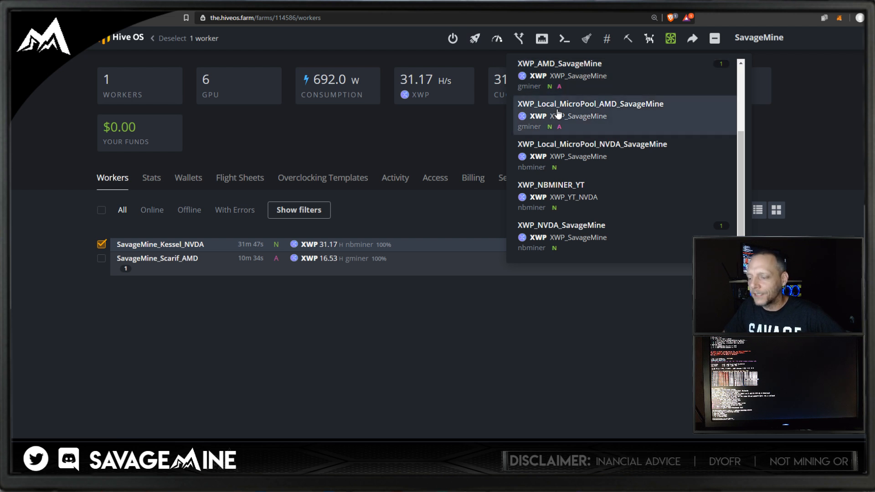
pyautogui.scroll(3, 553, 114)
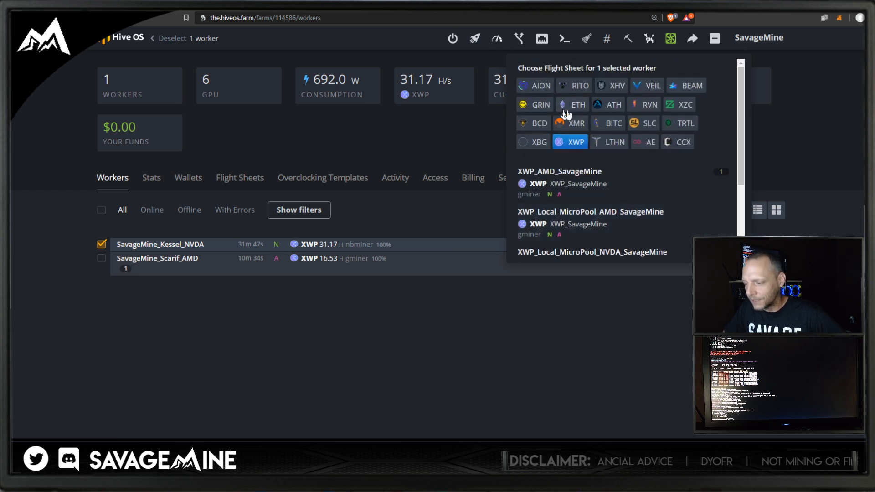
pyautogui.click(569, 145)
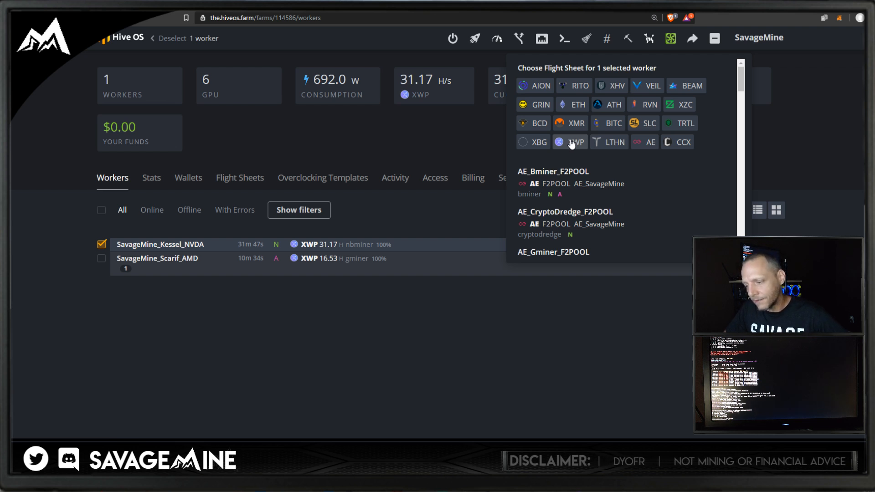
pyautogui.click(571, 145)
pyautogui.scroll(-3, 569, 159)
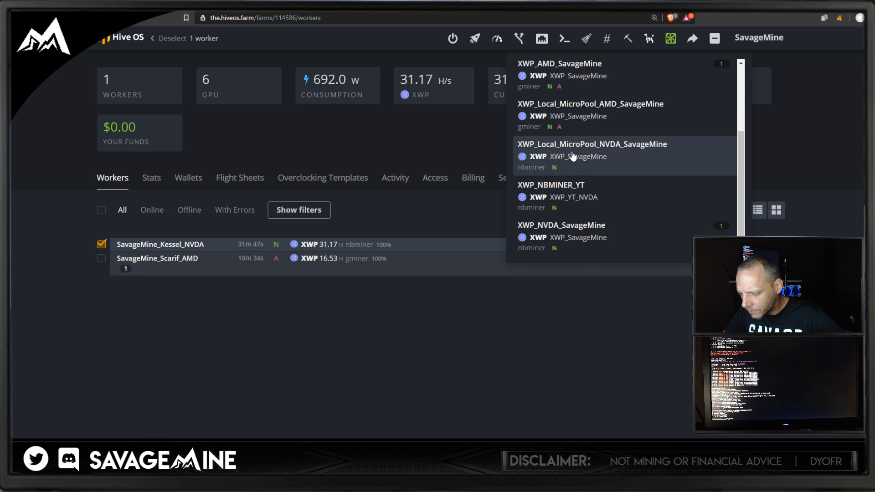
pyautogui.click(562, 190)
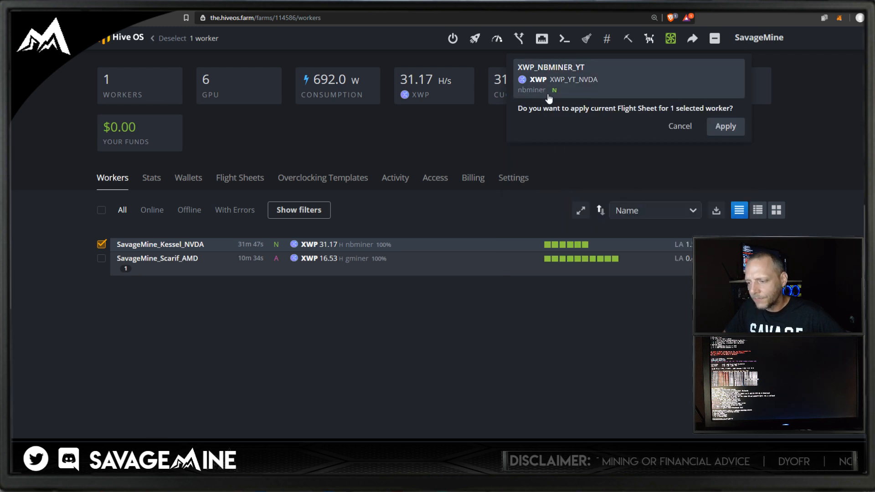
pyautogui.click(725, 129)
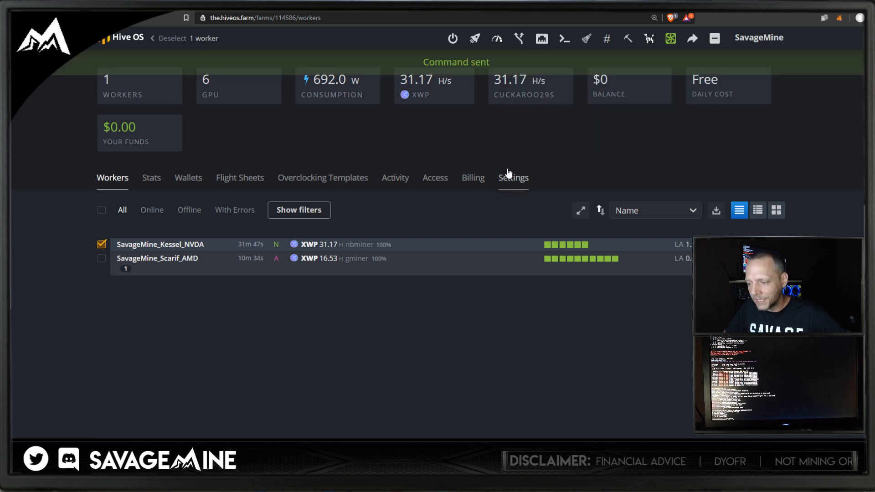
pyautogui.click(101, 244)
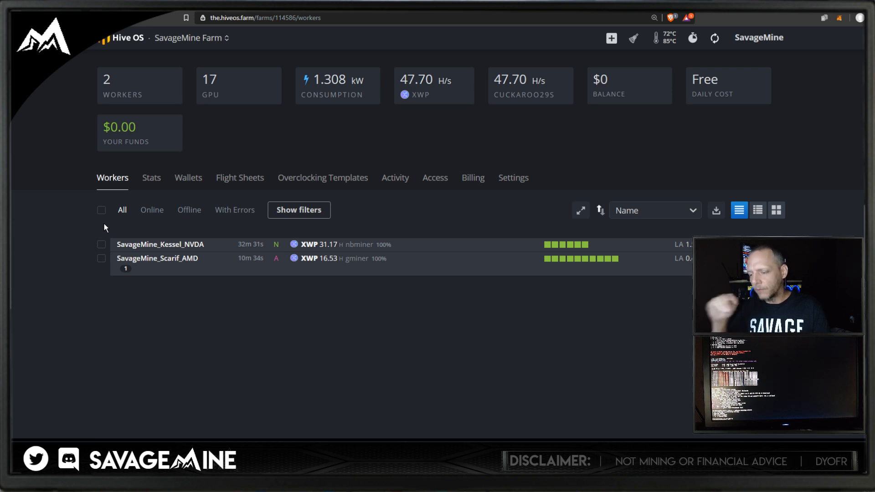
pyautogui.click(272, 99)
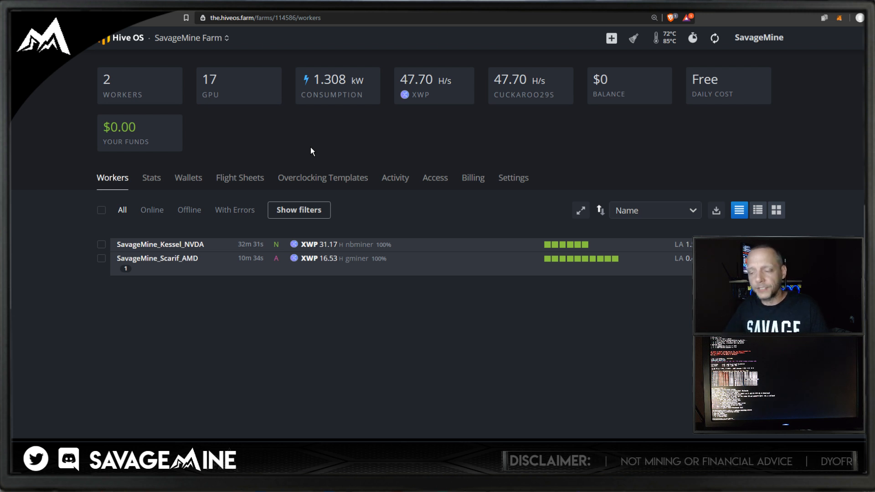
# Switch to SimpleMining, open the miner settings of the XWP_C29S_AMDNVDA_SavageMine group config and enlarge the miner options box.
pyautogui.hotkey('ctrl', 'Tab')
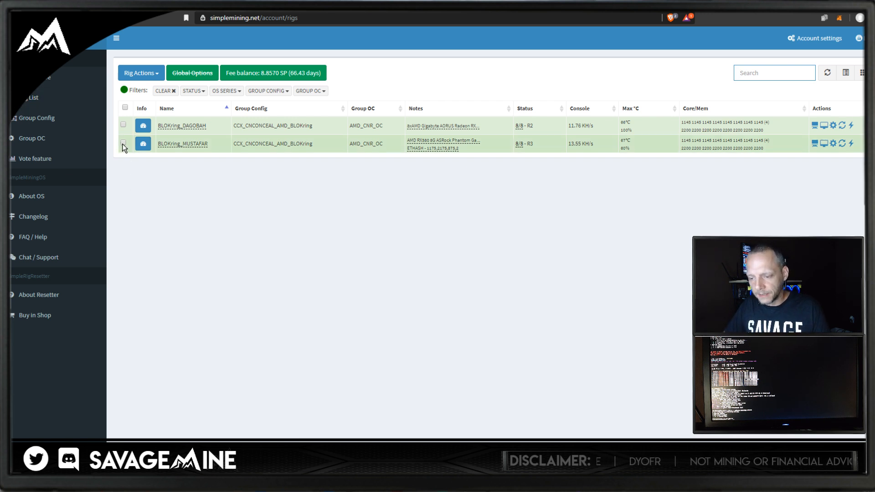
pyautogui.click(14, 119)
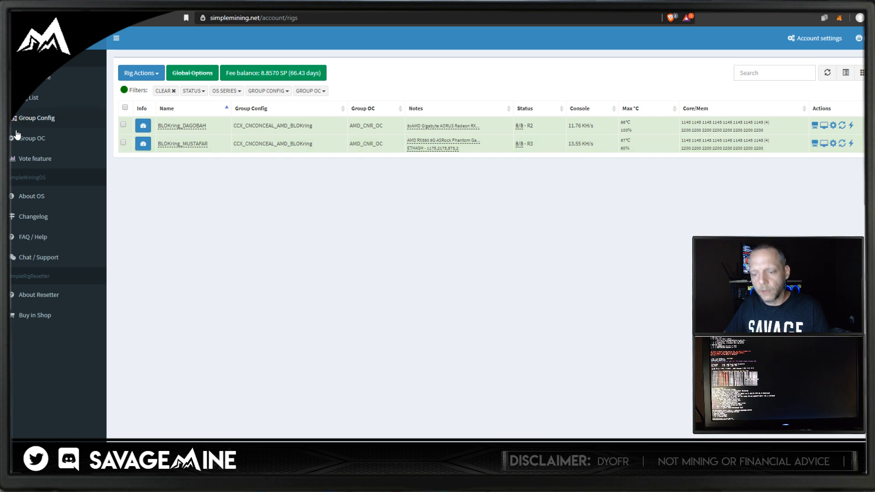
pyautogui.scroll(-15, 212, 265)
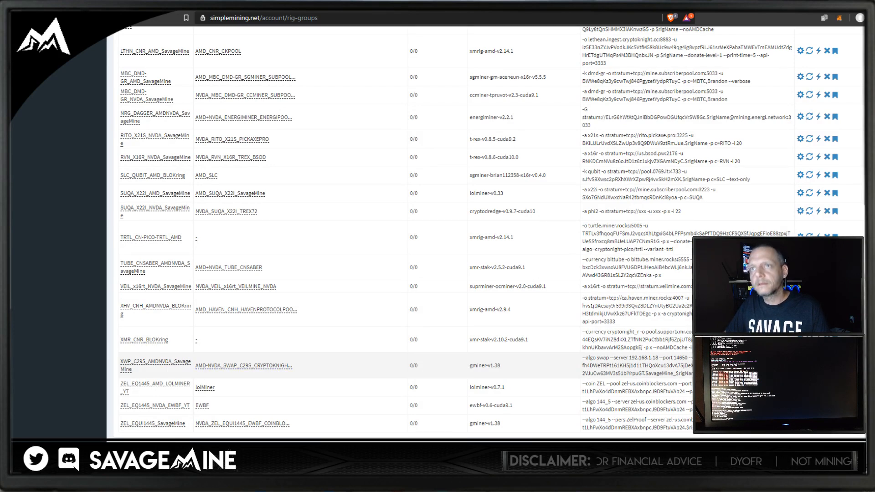
pyautogui.click(800, 365)
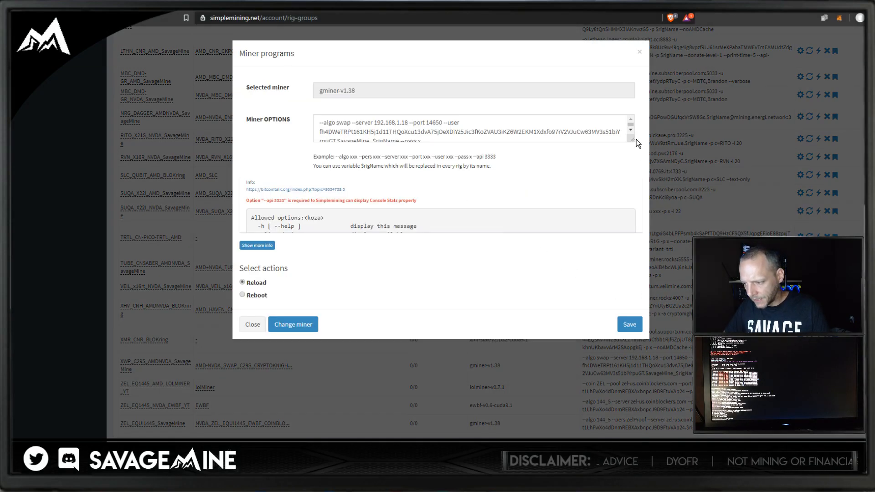
pyautogui.moveTo(632, 140); pyautogui.dragTo(784, 159)
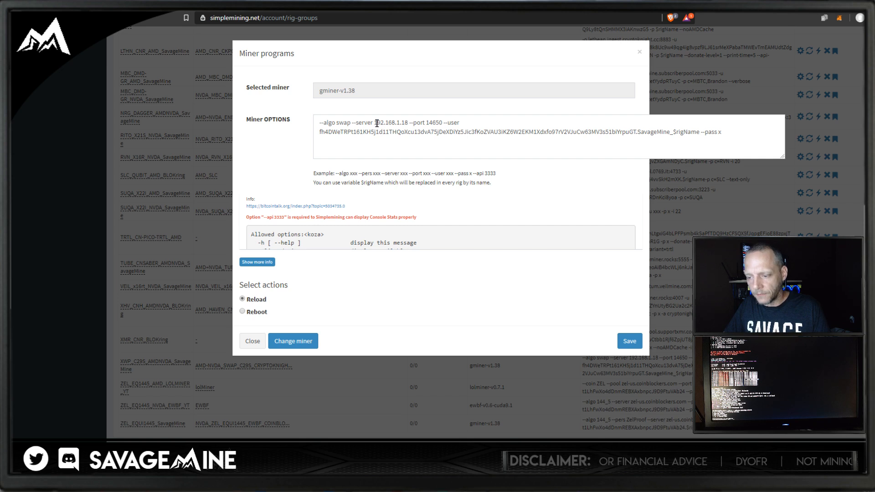
# Replace the server address in the miner options with the POOL:PORT value copied from the Swap sheet in Excel.
pyautogui.moveTo(375, 123); pyautogui.dragTo(408, 123)
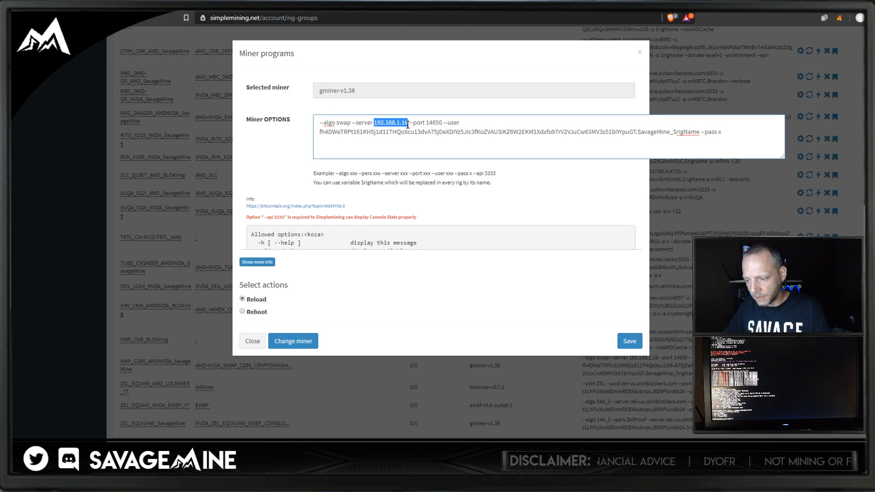
pyautogui.hotkey('alt', 'Tab')
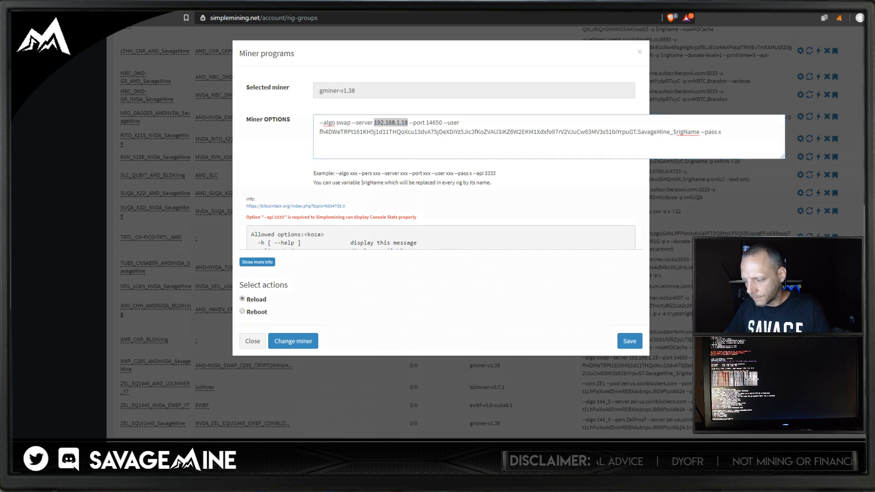
pyautogui.rightClick(424, 327)
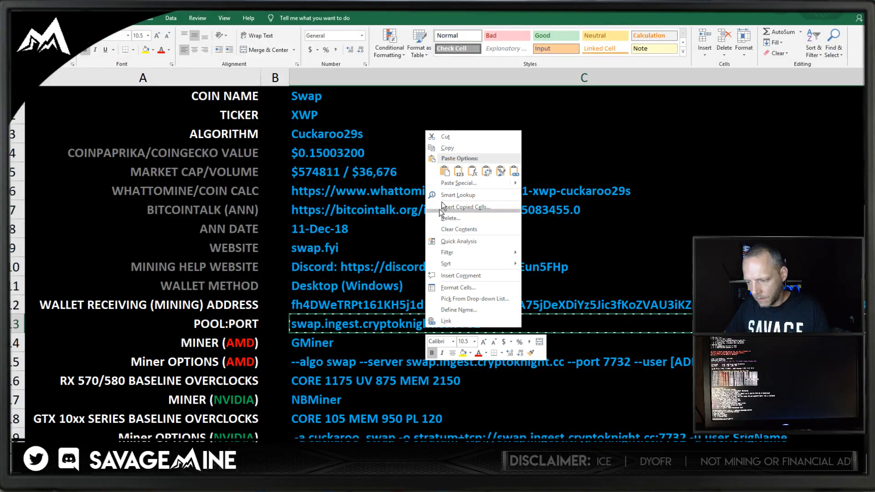
pyautogui.click(447, 150)
pyautogui.hotkey('alt', 'Tab')
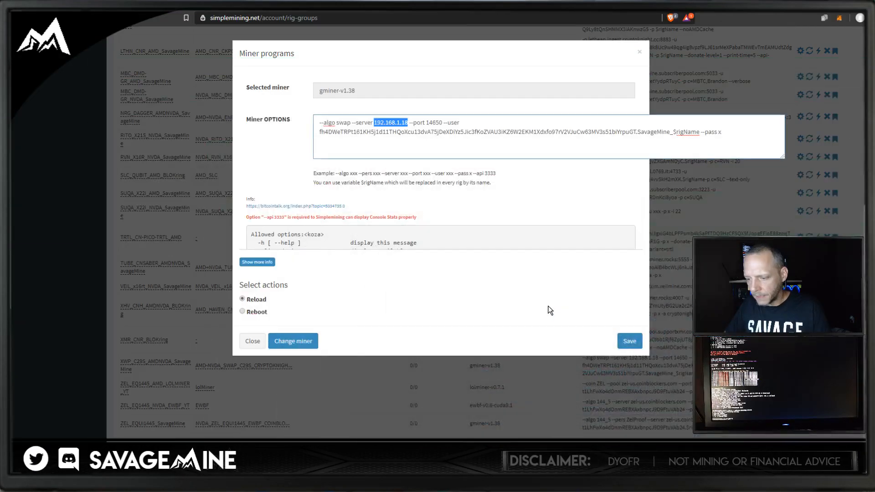
pyautogui.rightClick(395, 122)
pyautogui.click(416, 166)
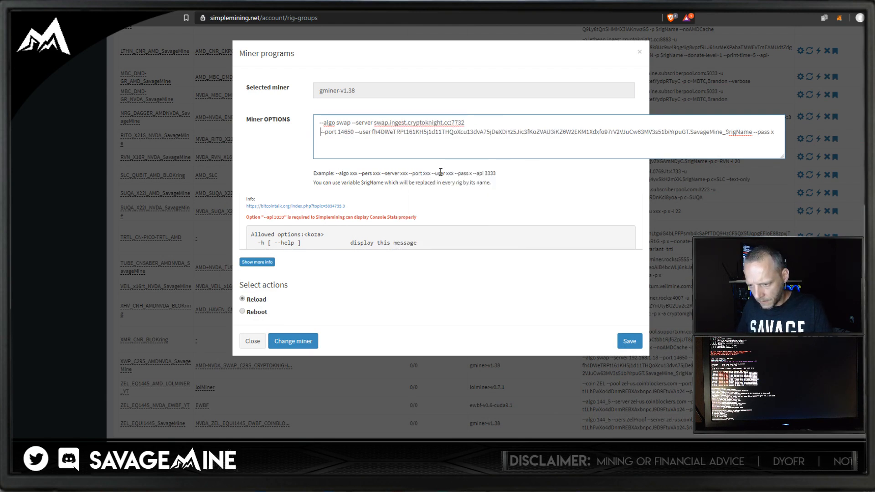
# Remove the line break and the :7732 suffix after swap.ingest.cryptoknight.cc in the miner options.
pyautogui.press('BackSpace')
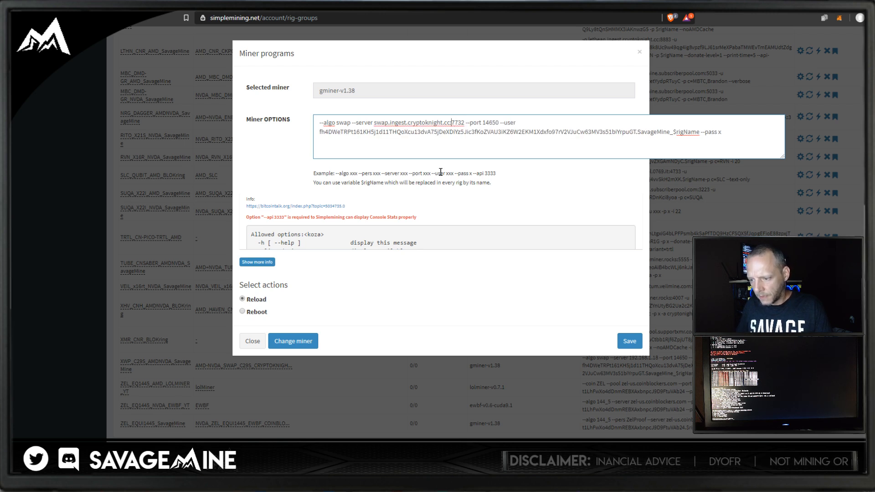
pyautogui.press('Left')
pyautogui.press('Left')
pyautogui.press('Left')
pyautogui.press('Left')
pyautogui.press('Delete')
pyautogui.press('Delete')
pyautogui.press('Delete')
pyautogui.press('Delete')
pyautogui.press('BackSpace')
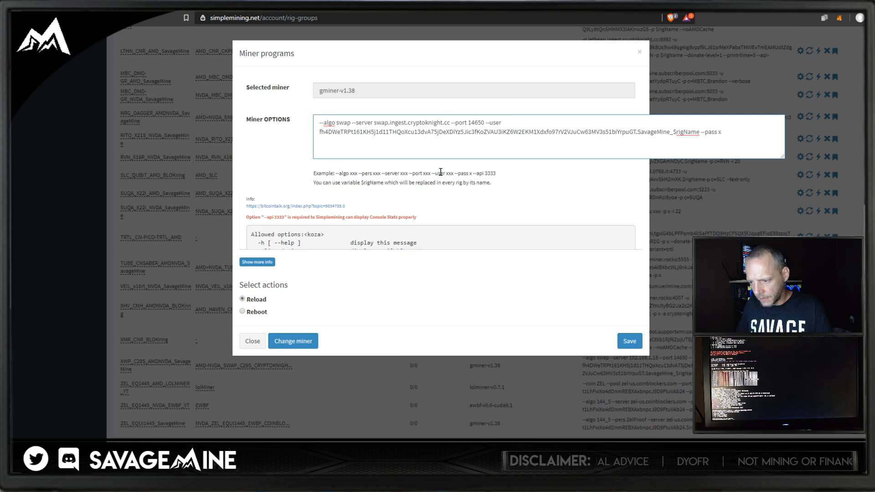
# Set the port in the miner options to 7733.
pyautogui.press('Delete')
pyautogui.press('Delete')
pyautogui.press('Delete')
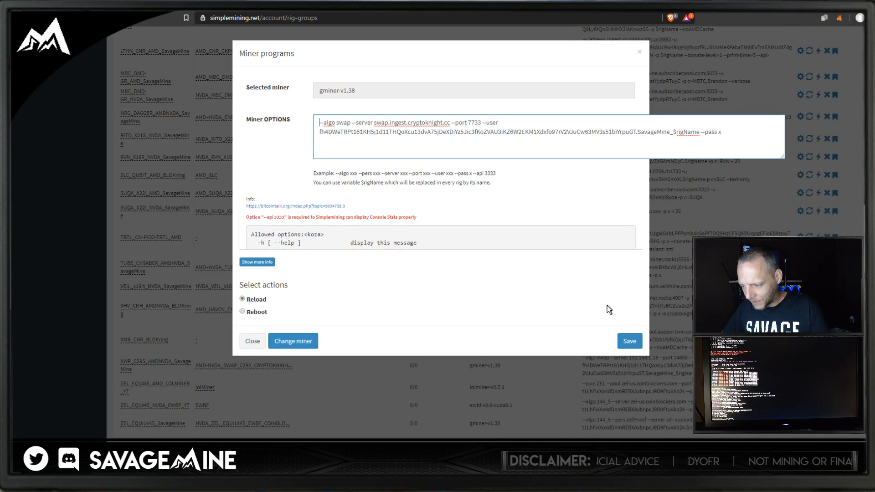
# Save the miner options, and assign the XWP_C29S_AMDNVDA_SavageMine group config to the BLOKring_MUSTAFAR rig with a reload.
pyautogui.click(629, 343)
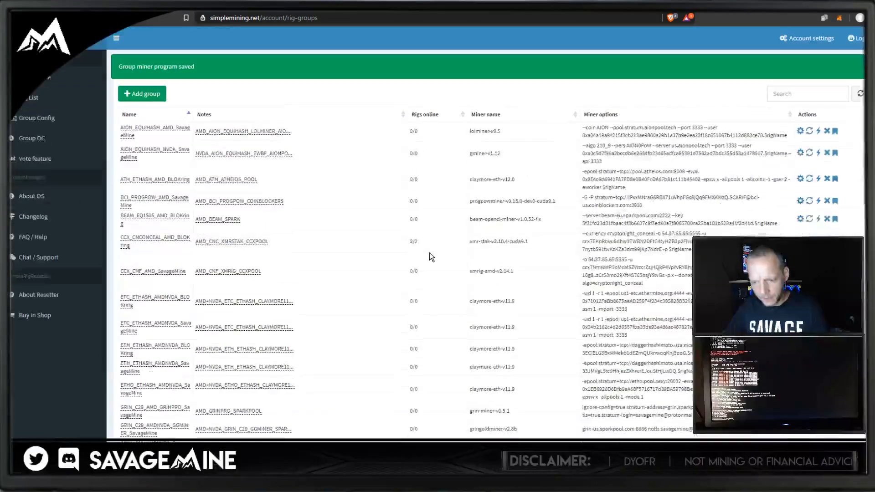
pyautogui.click(36, 102)
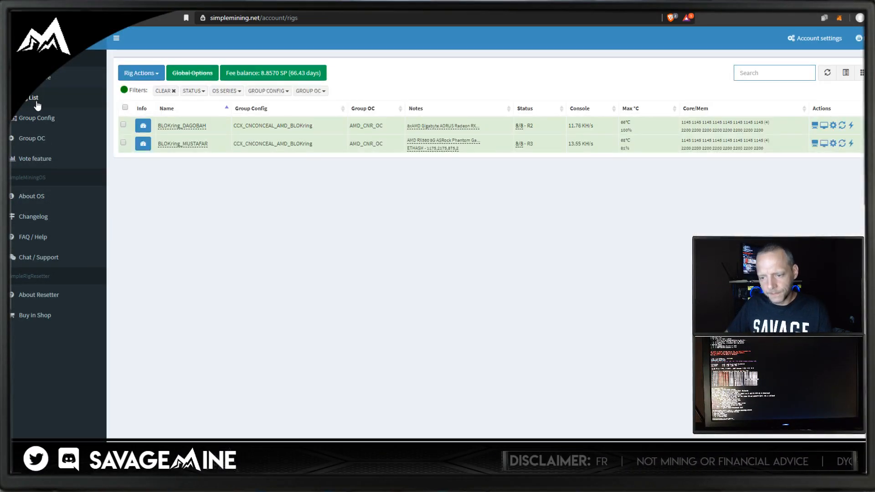
pyautogui.click(123, 144)
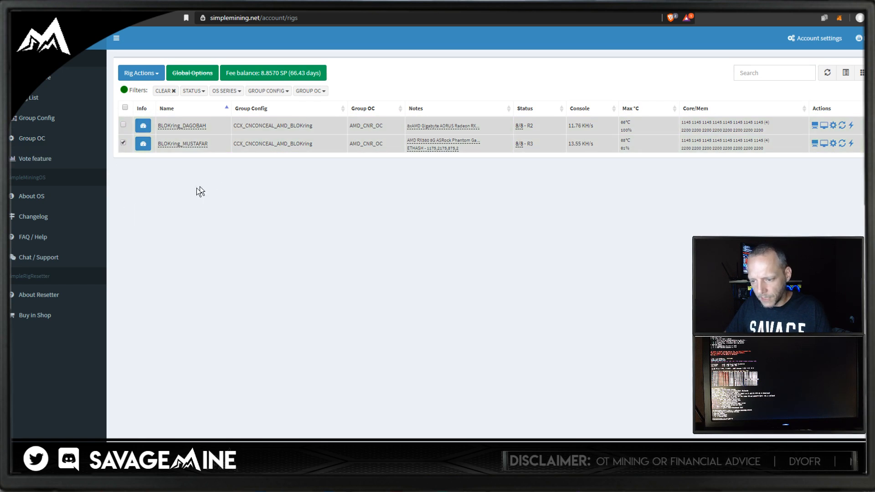
pyautogui.click(138, 74)
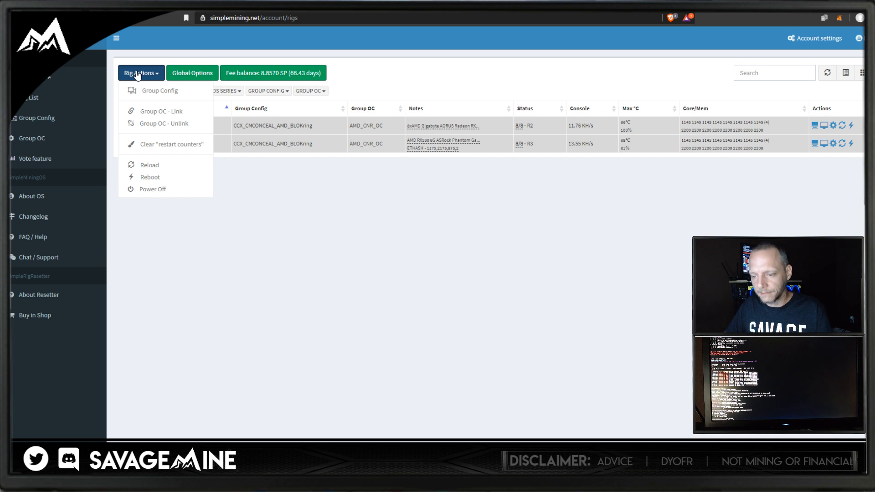
pyautogui.click(159, 91)
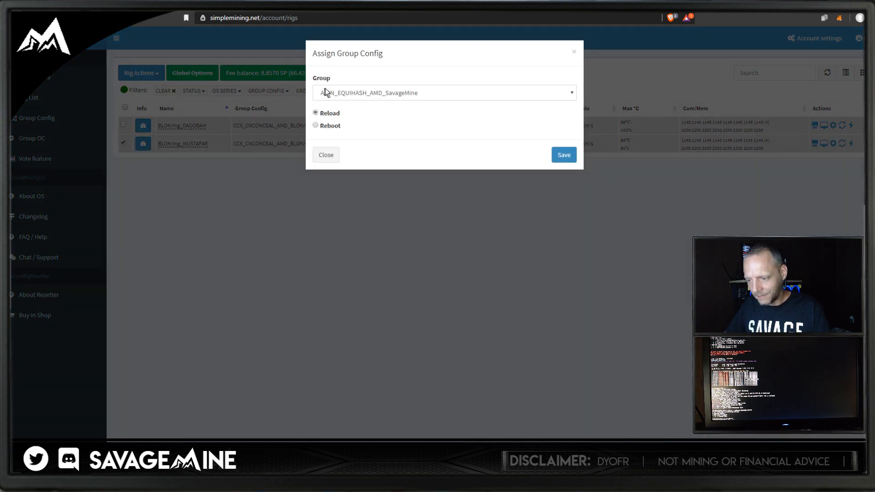
pyautogui.click(325, 93)
pyautogui.scroll(-5, 365, 160)
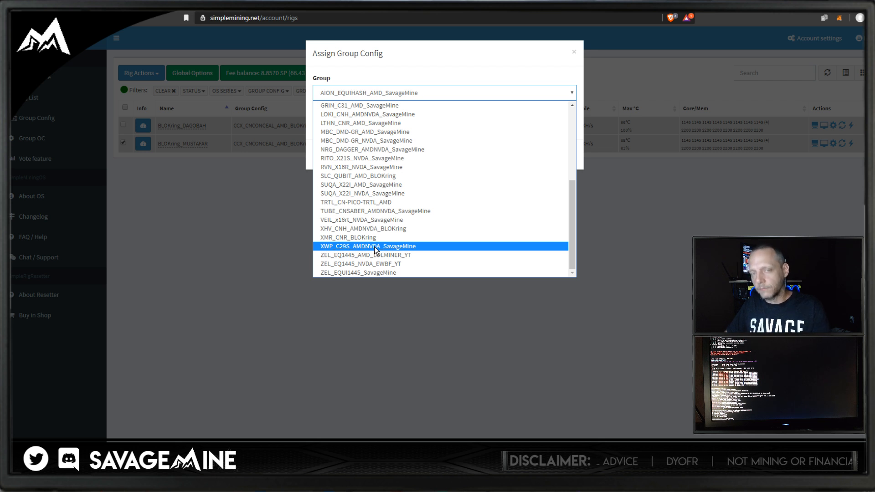
pyautogui.click(344, 247)
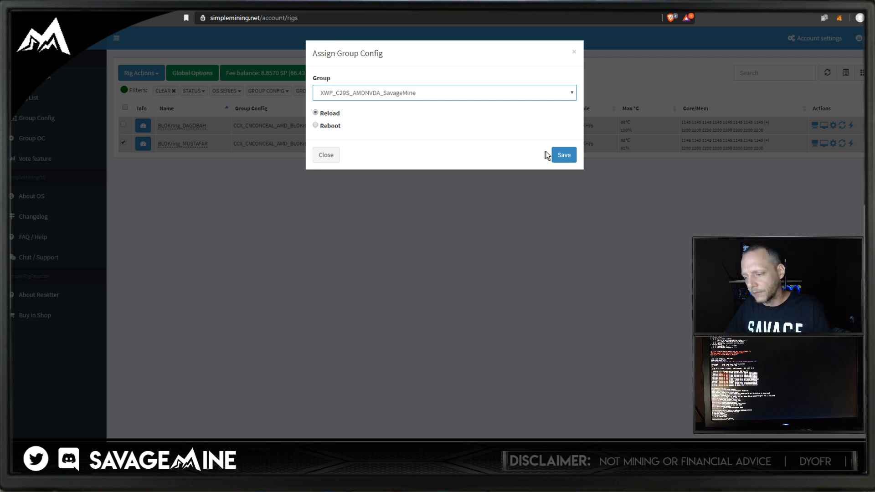
pyautogui.click(564, 155)
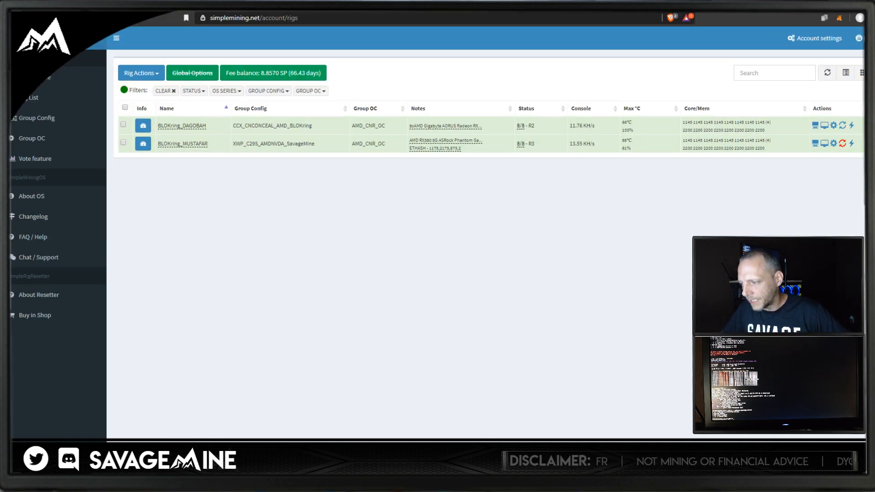
# Switch to Hive OS, refresh the SavageMine Farm workers and remove all worker messages.
pyautogui.click(761, 6)
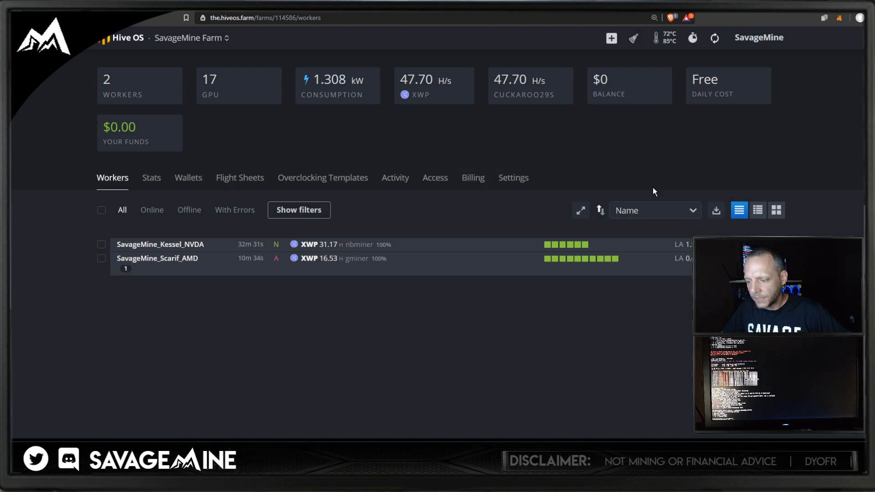
pyautogui.click(715, 38)
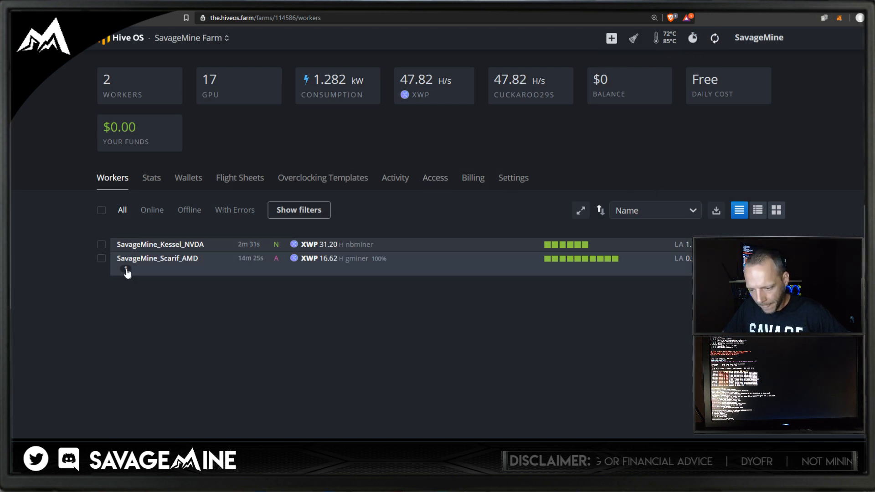
pyautogui.click(634, 39)
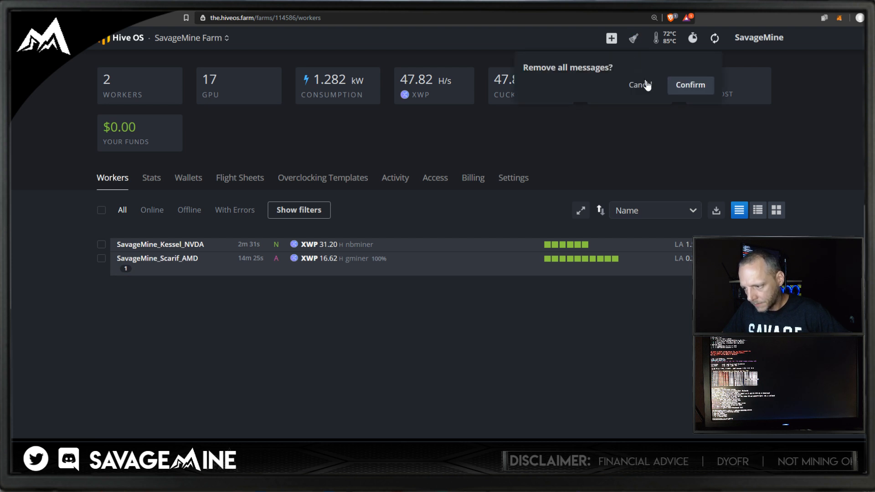
pyautogui.click(690, 86)
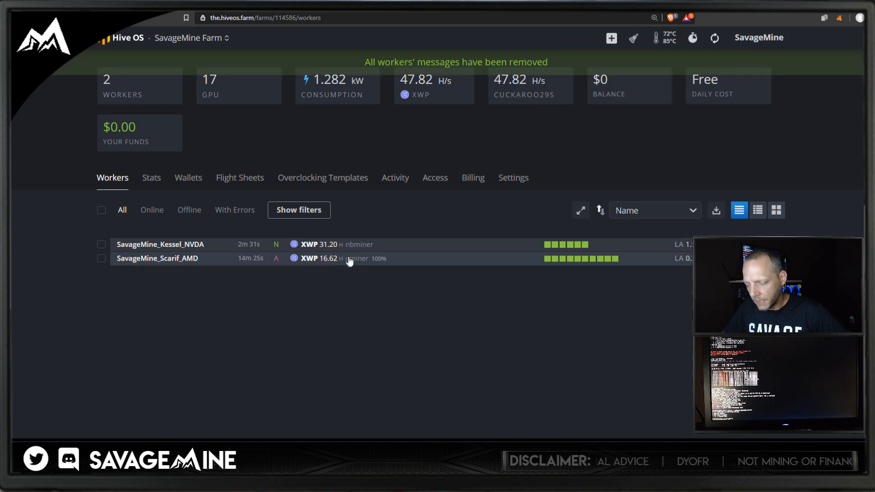
# Start a Hive Shell session on the SavageMine_Kessel_NVDA worker and open it.
pyautogui.click(196, 245)
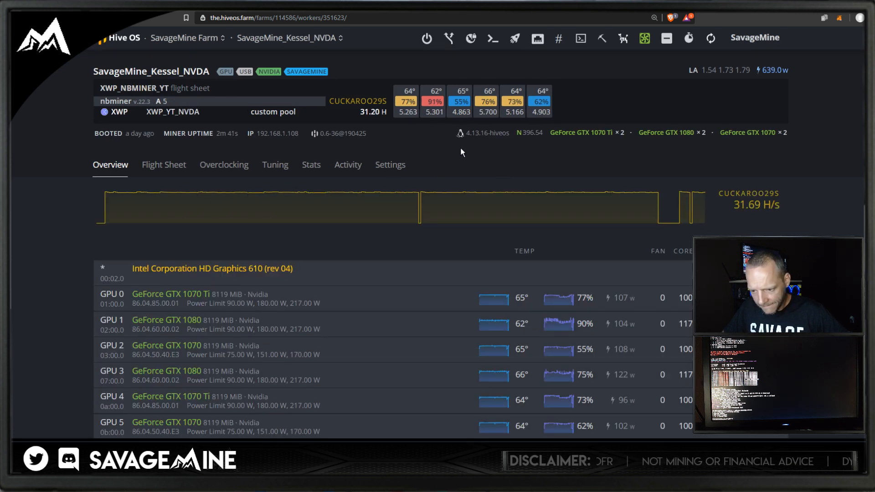
pyautogui.click(580, 42)
pyautogui.click(616, 63)
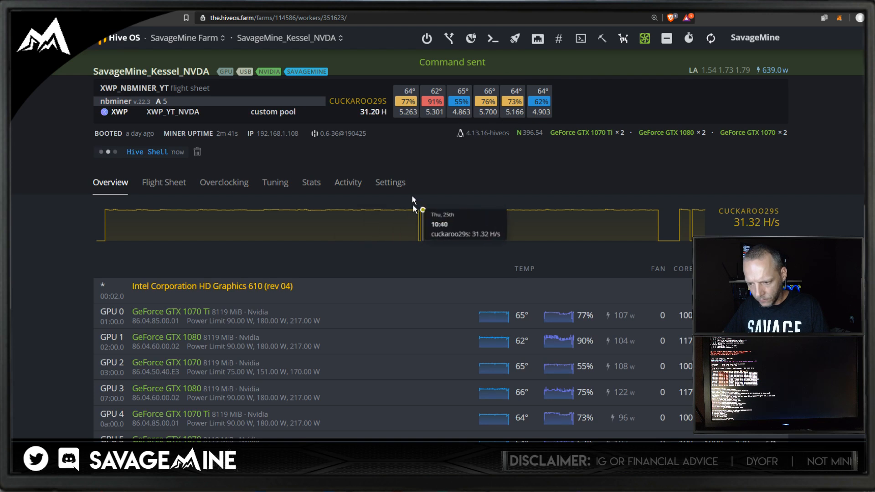
pyautogui.click(173, 188)
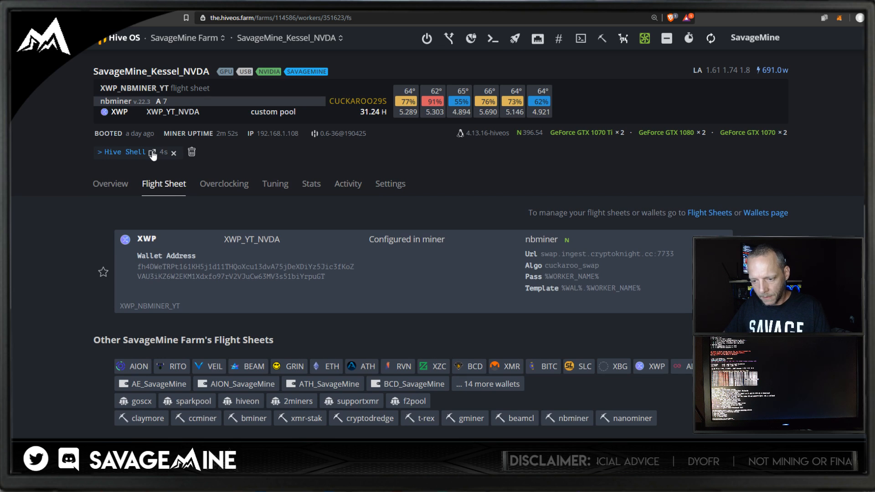
pyautogui.click(152, 153)
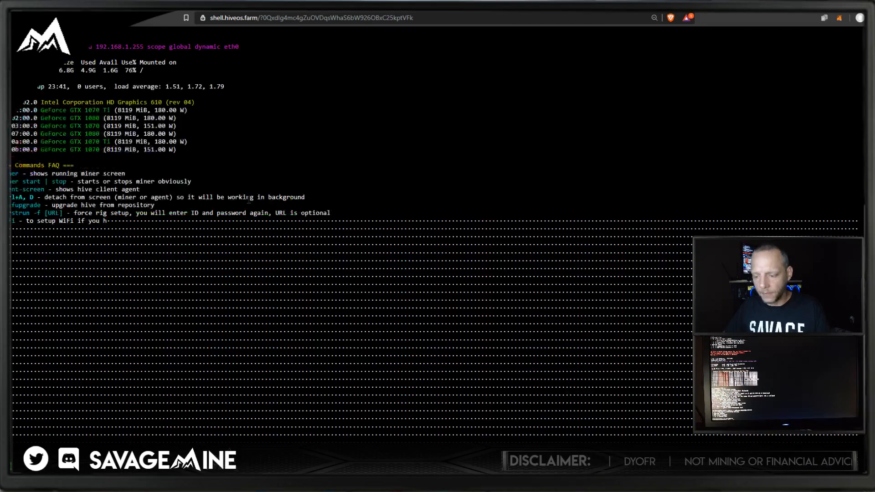
# Run the miner command in the shell to check the mining output, and close the shell and its startup log.
pyautogui.write('miner')
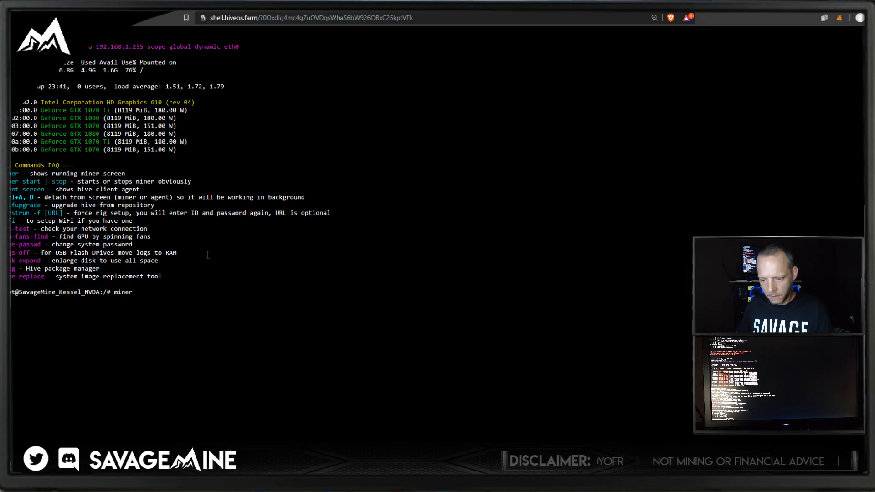
pyautogui.press('Return')
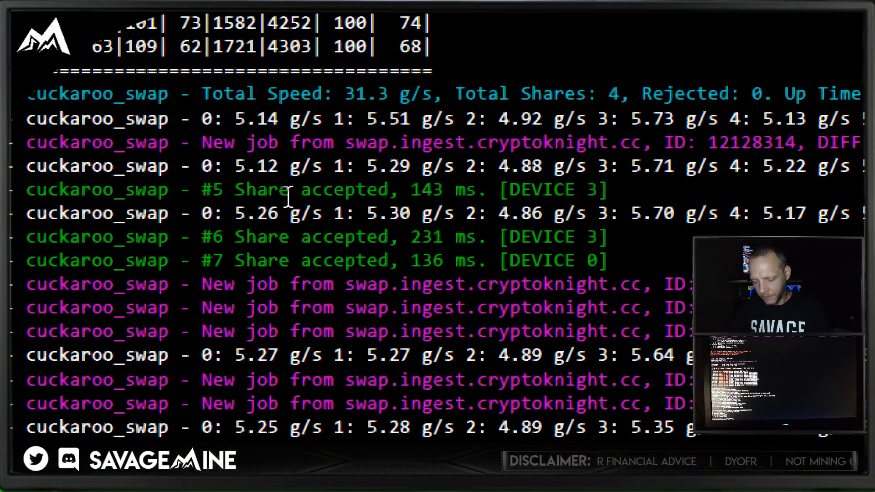
pyautogui.click(289, 196)
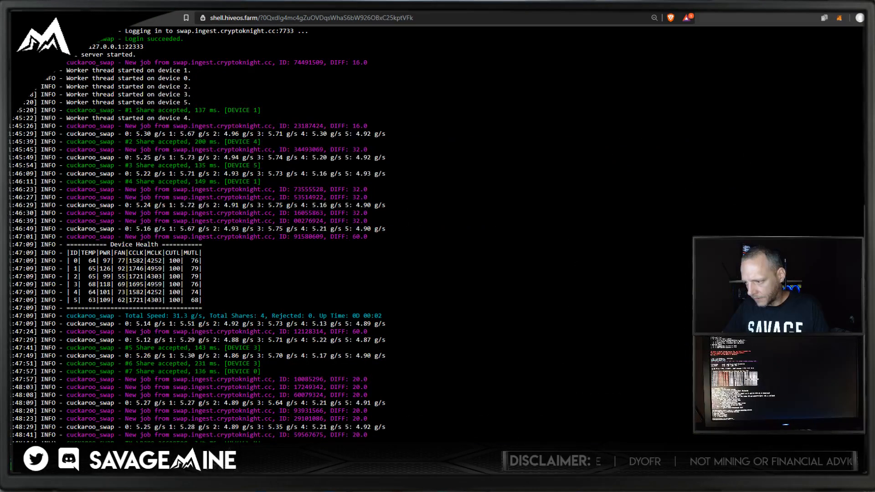
pyautogui.click(864, 5)
pyautogui.click(493, 71)
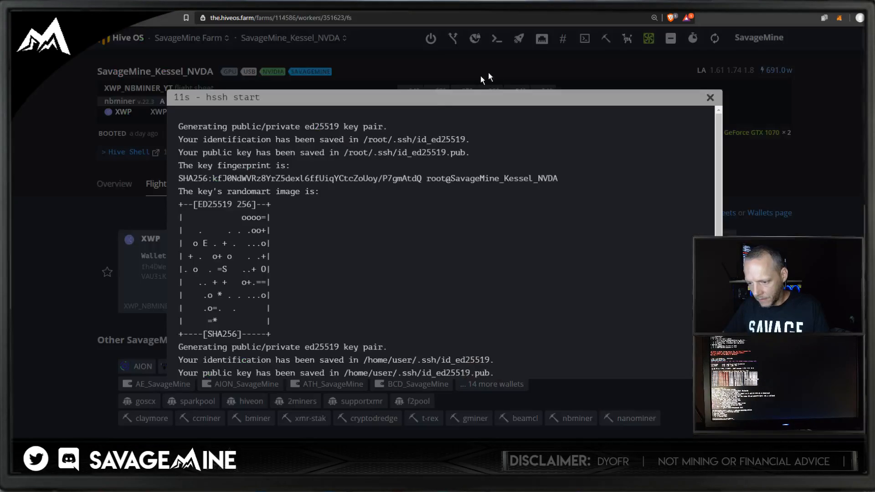
pyautogui.click(711, 99)
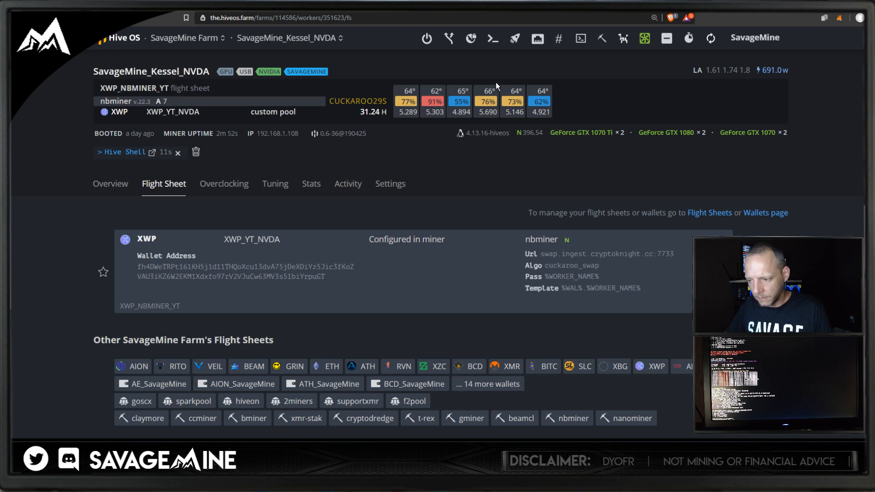
# Shut down the SavageMine_Kessel_NVDA worker.
pyautogui.click(426, 39)
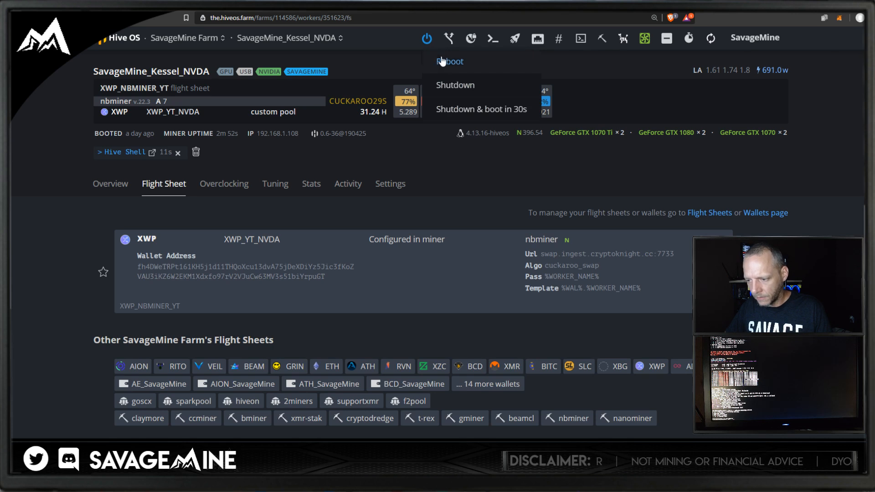
pyautogui.click(444, 86)
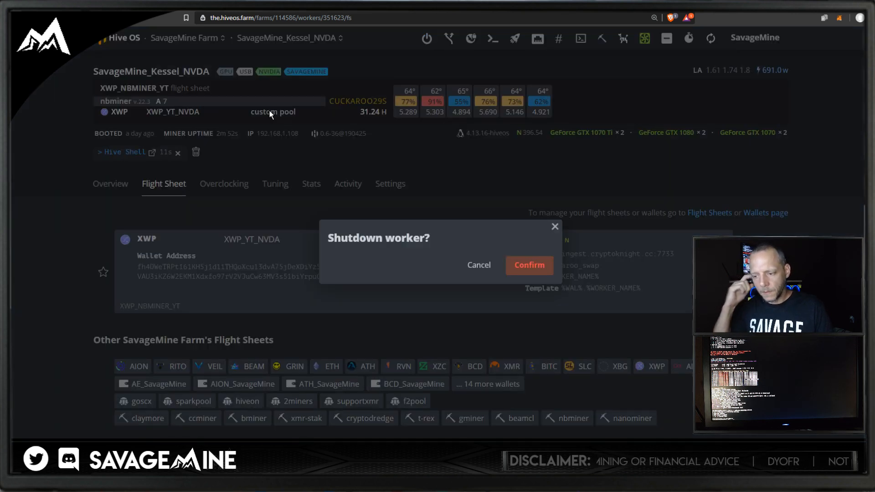
pyautogui.click(527, 269)
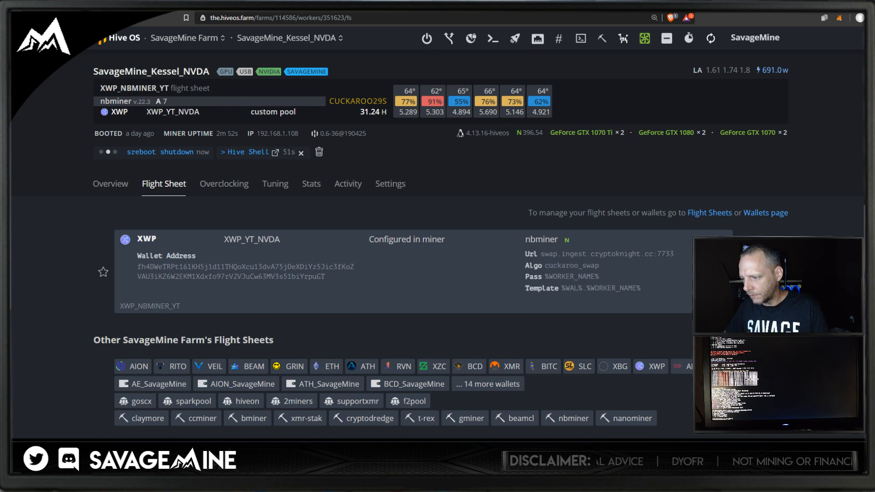
# Switch to SimpleMining and check the miner console output of the BLOKring_MUSTAFAR rig.
pyautogui.click(640, 4)
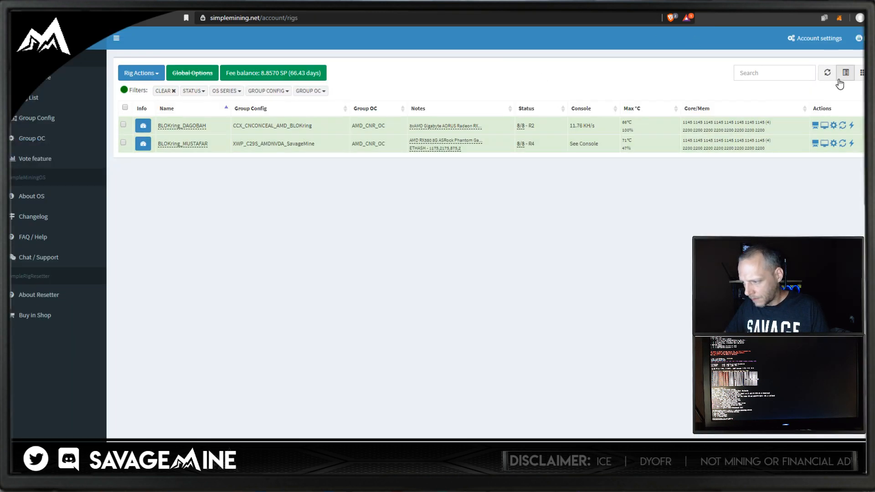
pyautogui.click(42, 18)
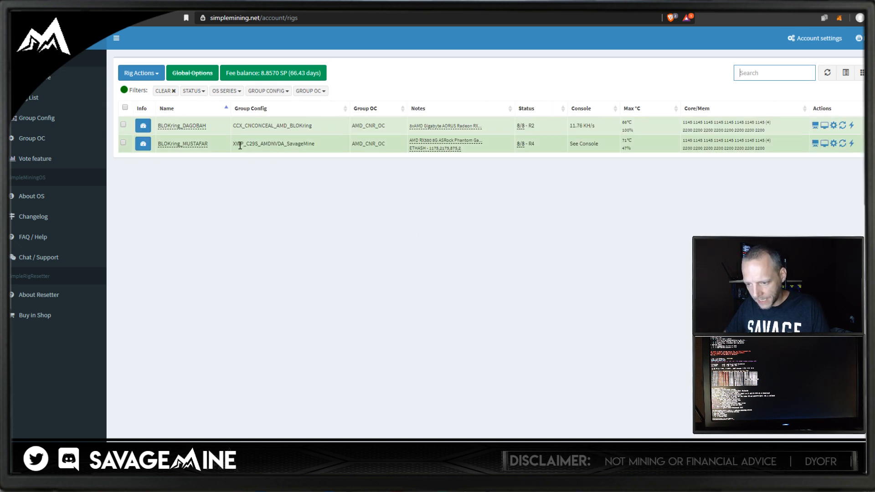
pyautogui.moveTo(233, 144); pyautogui.dragTo(307, 144)
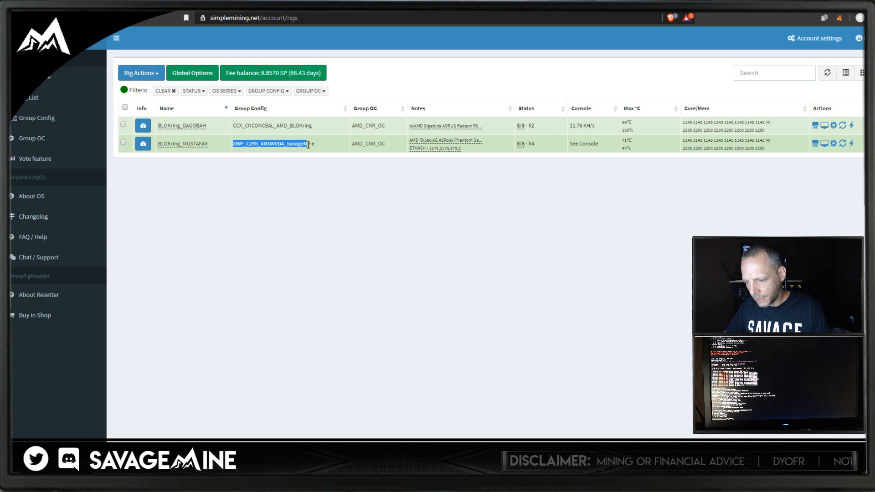
pyautogui.click(582, 144)
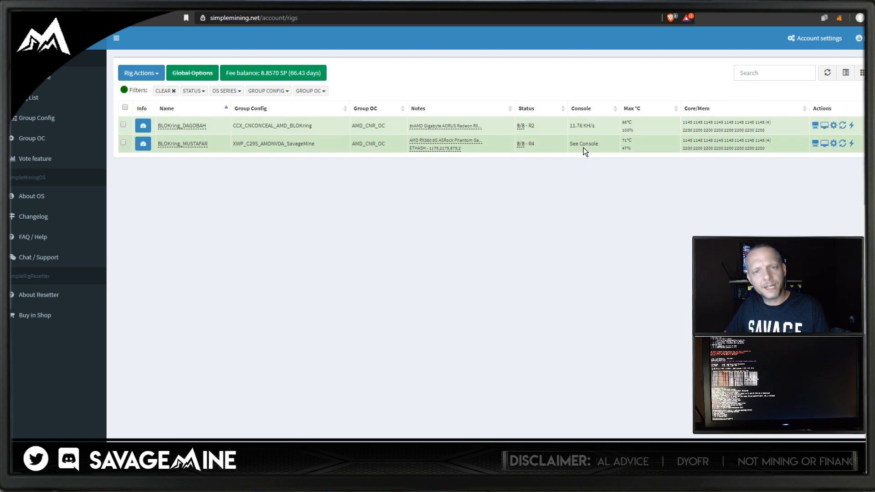
pyautogui.click(816, 143)
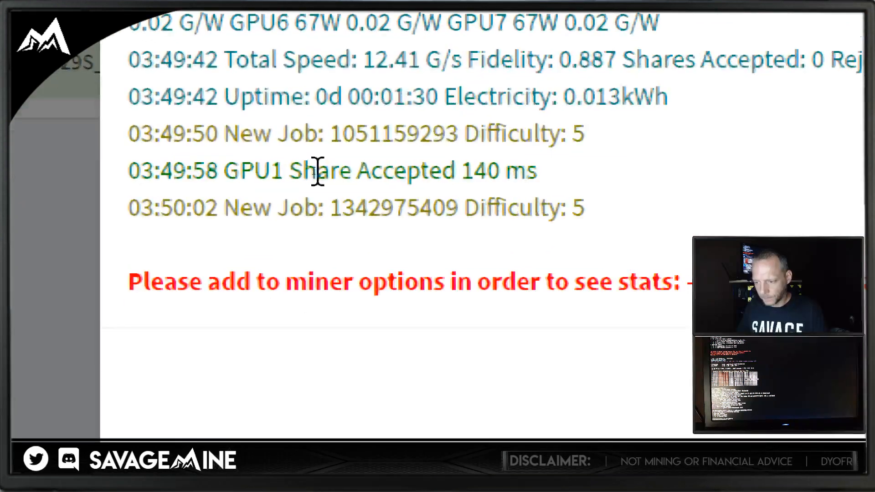
pyautogui.click(318, 170)
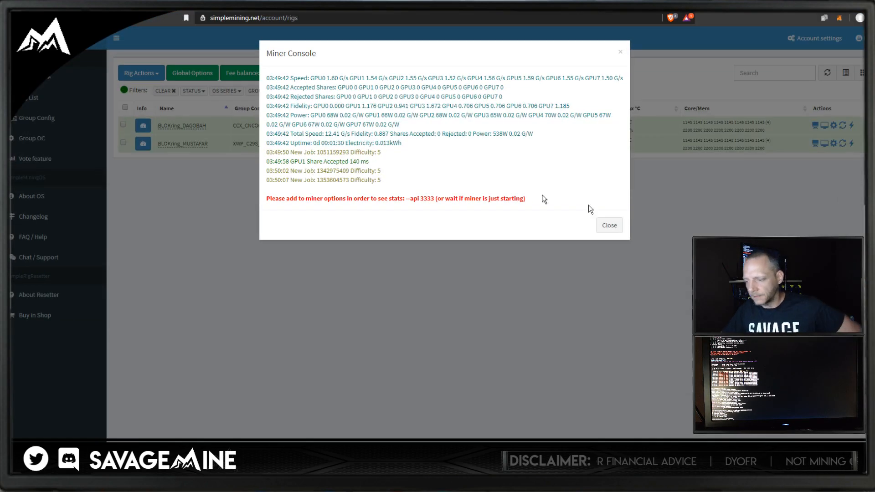
pyautogui.click(616, 226)
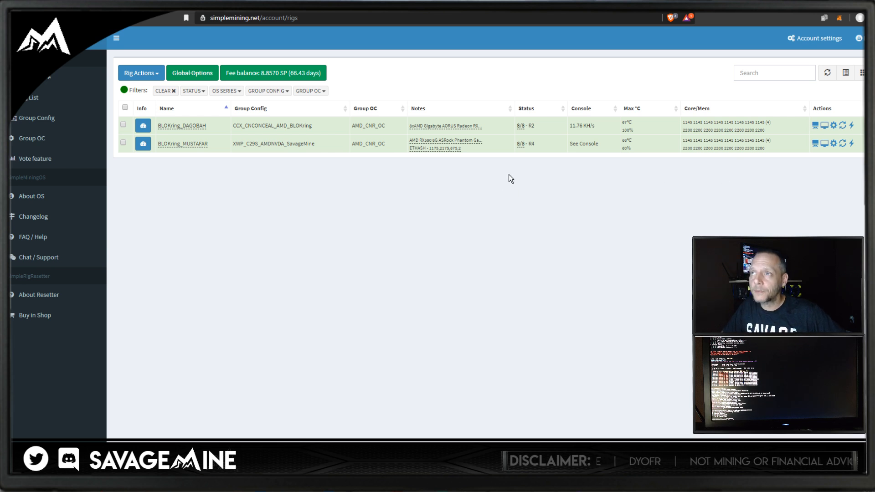
# Check the worker list of SavageMine Farm in Hive OS and switch to the SimpleMining rig list.
pyautogui.moveTo(537, 115)
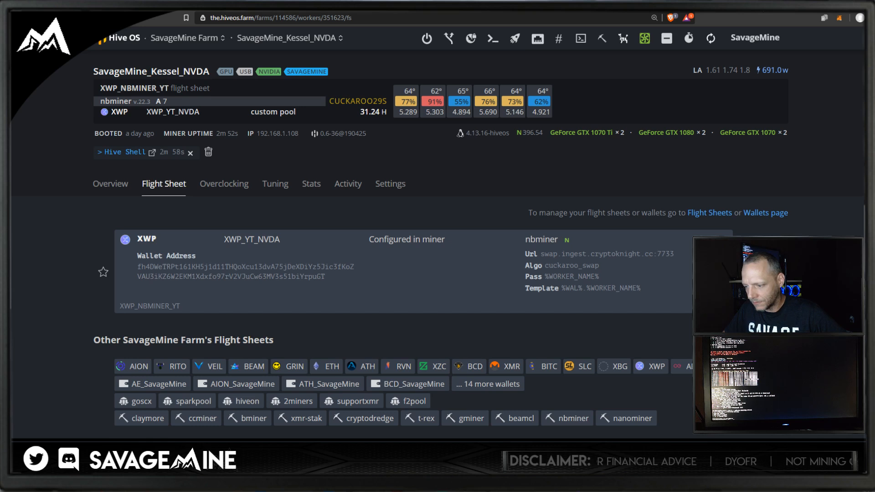
pyautogui.click(200, 41)
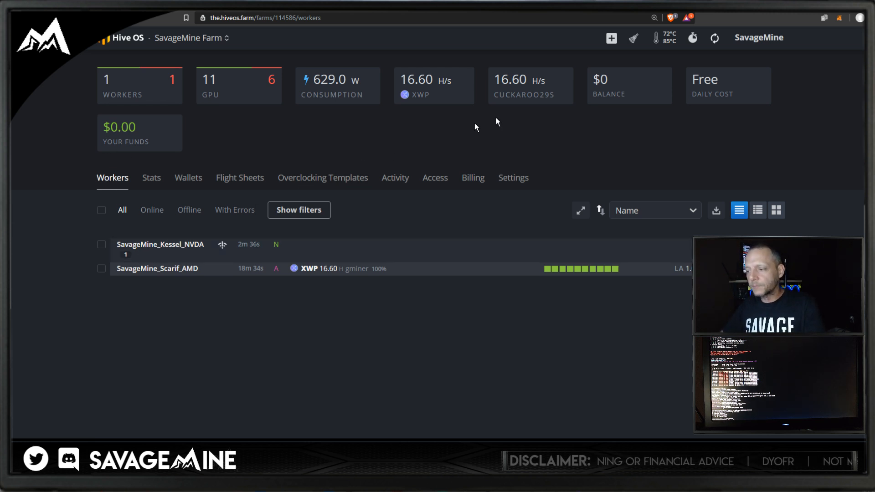
pyautogui.click(704, 4)
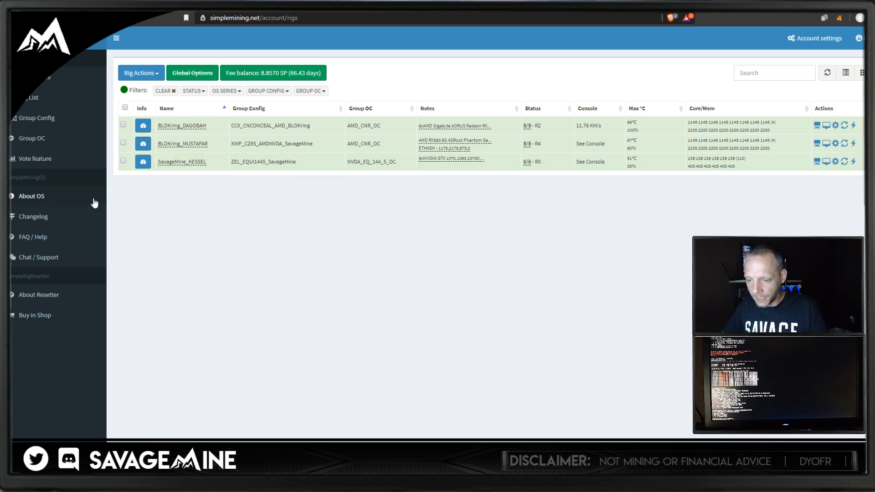
# Start a new group config in SimpleMining that uses the nbminer-nebutech-v22.3 miner.
pyautogui.click(43, 119)
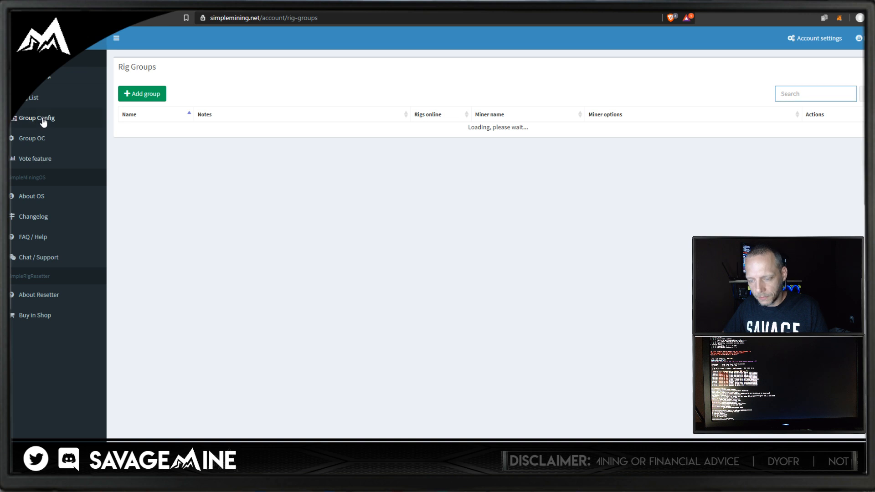
pyautogui.scroll(-1, 72, 184)
pyautogui.scroll(-3, 73, 184)
pyautogui.scroll(5, 73, 184)
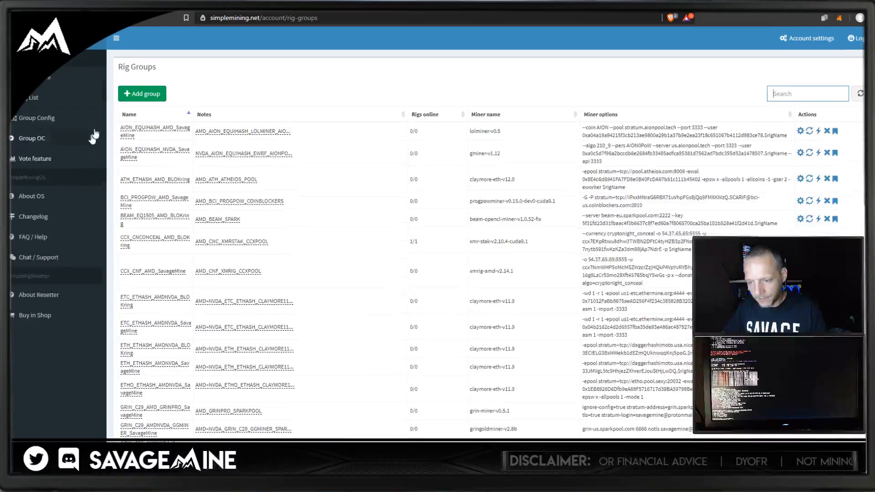
pyautogui.click(149, 94)
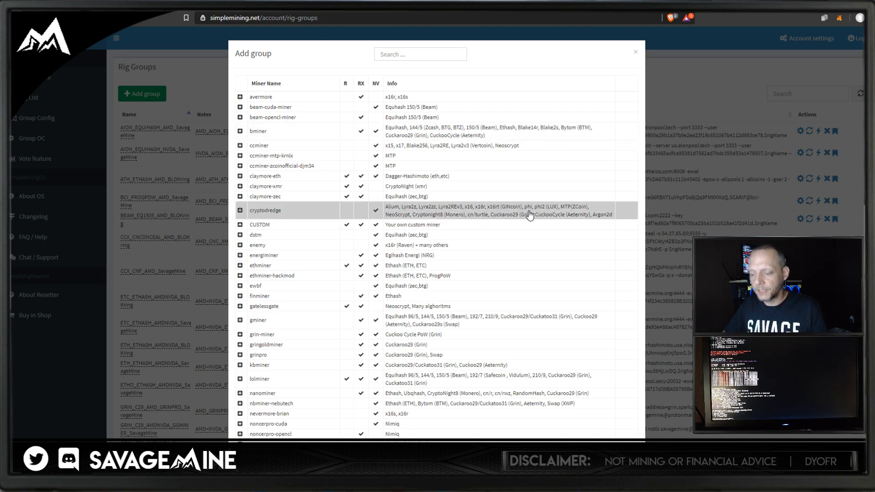
pyautogui.scroll(-2, 264, 358)
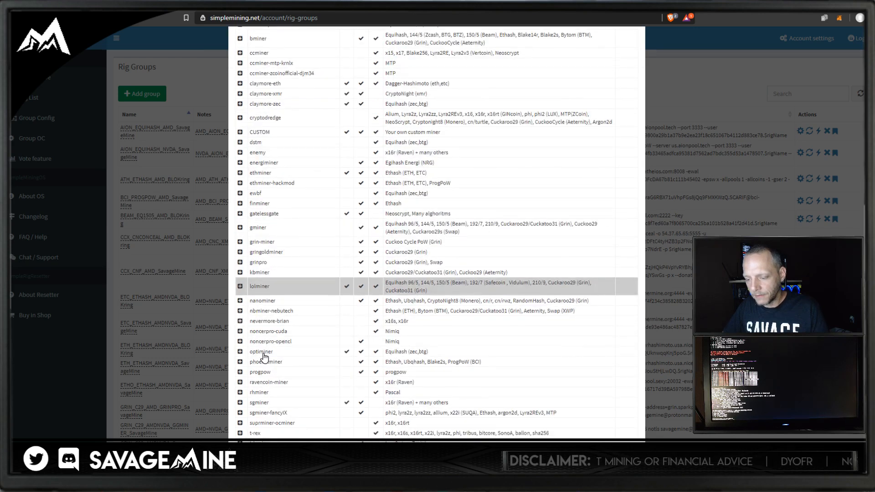
pyautogui.click(265, 311)
pyautogui.scroll(-2, 273, 319)
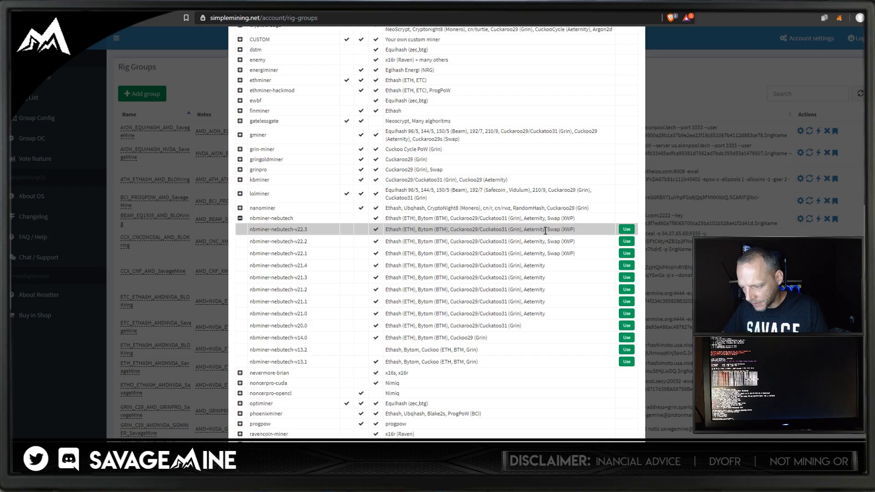
pyautogui.moveTo(548, 230); pyautogui.dragTo(576, 234)
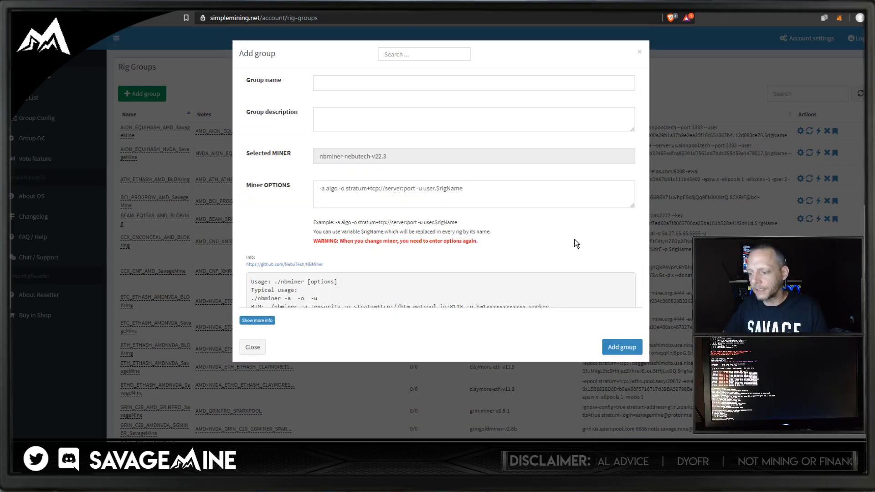
# Name the group XWP_YT_NVDA and set the algorithm in the miner options to swap.
pyautogui.click(346, 83)
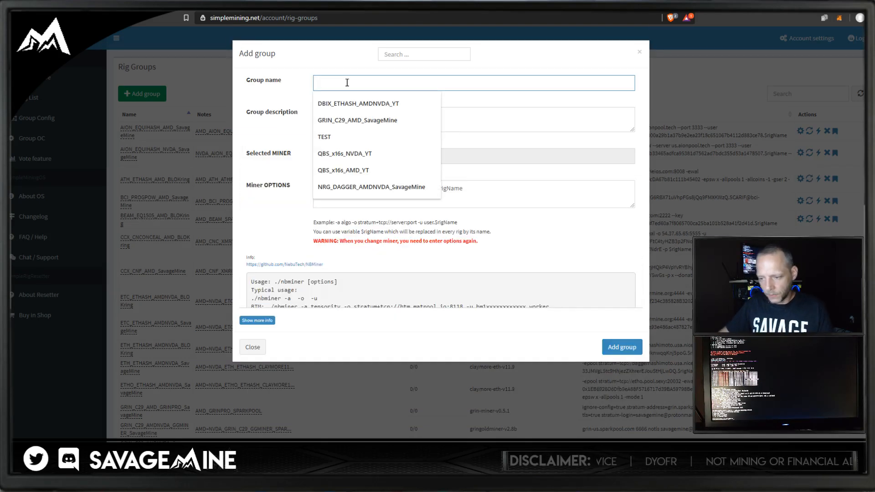
pyautogui.write('XWP')
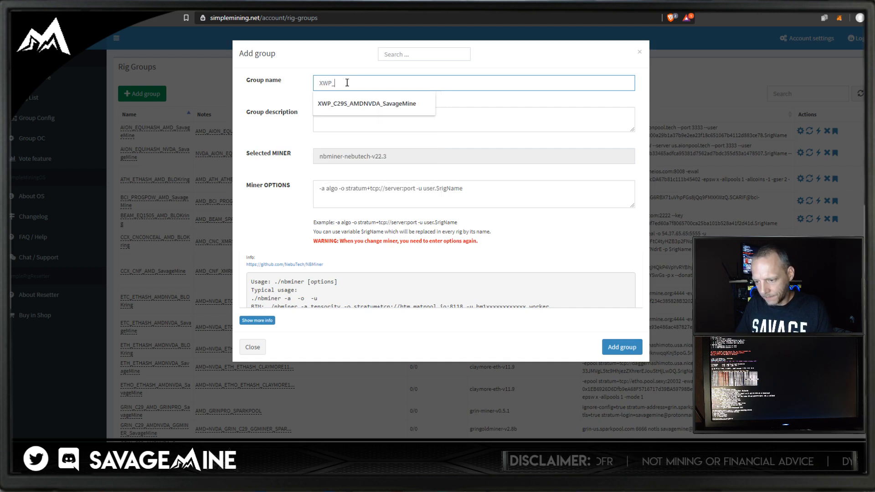
pyautogui.write('_YT_NVDA')
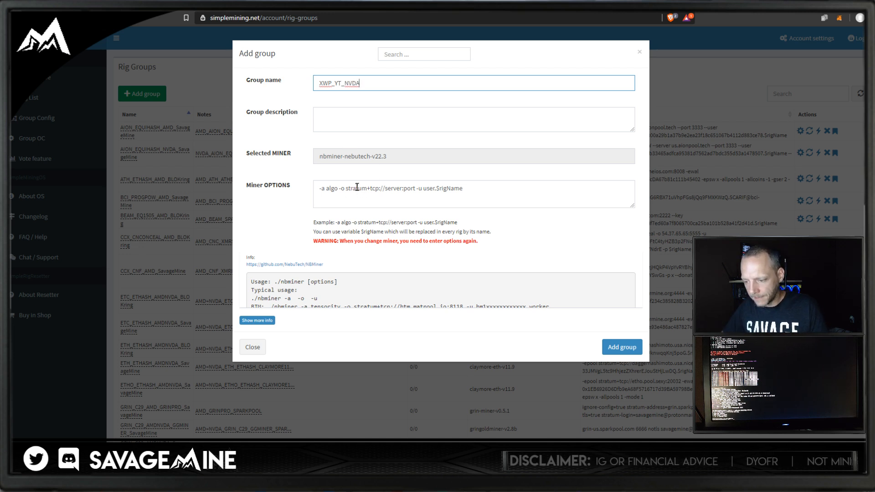
pyautogui.click(329, 190)
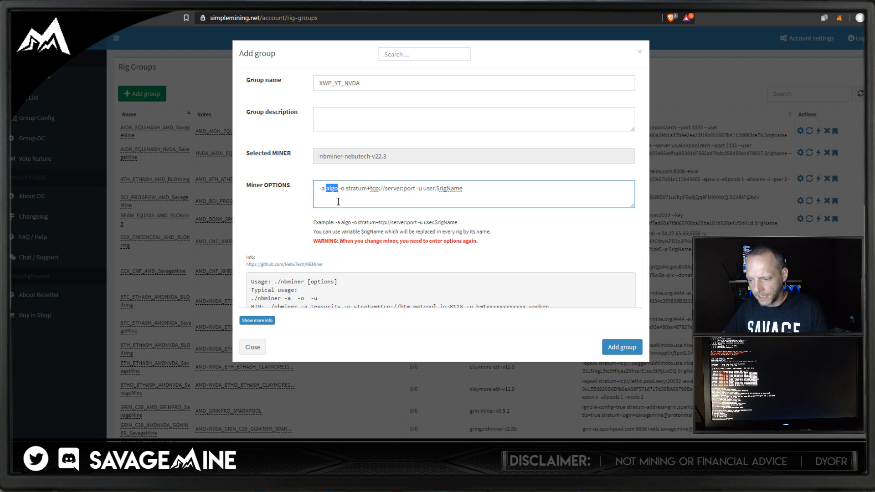
pyautogui.write('sw')
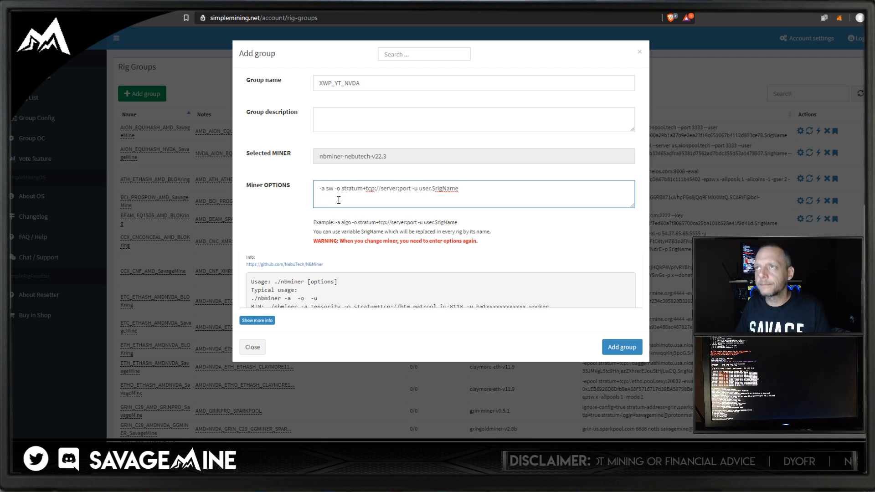
pyautogui.write('ap')
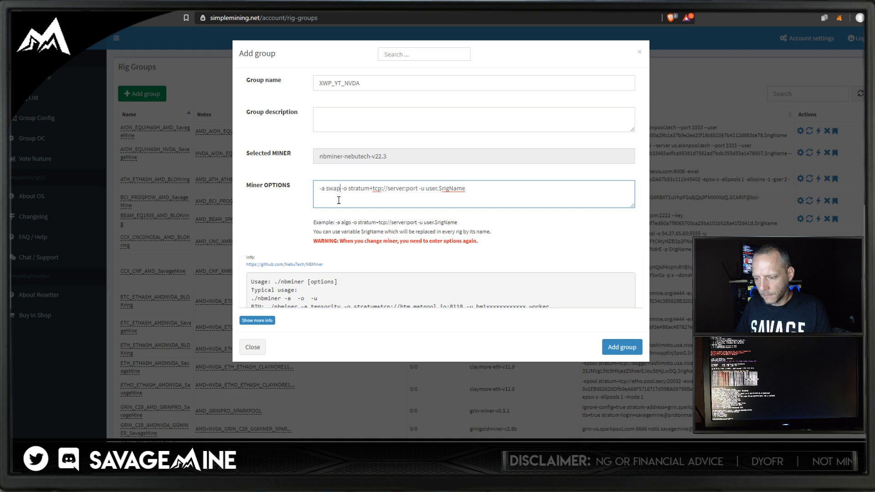
# Replace the server:port placeholder in the miner options with swap.ingest.cryptoknight.cc:7732, copied from the POOL:PORT cell in the Excel sheet.
pyautogui.press('Right')
pyautogui.press('Right')
pyautogui.press('Right')
pyautogui.press('Right')
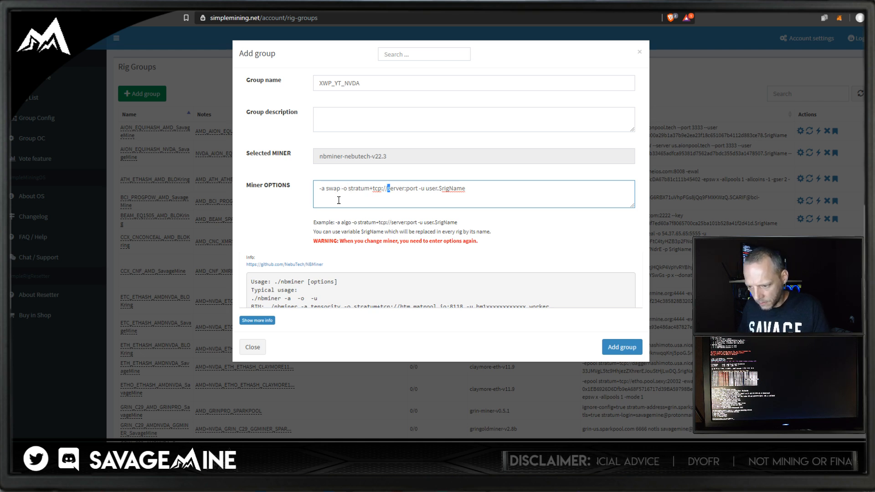
pyautogui.hotkey('shift', 'Right')
pyautogui.hotkey('shift', 'Right')
pyautogui.hotkey('shift', 'Right')
pyautogui.hotkey('shift', 'Right')
pyautogui.hotkey('shift', 'Right')
pyautogui.hotkey('shift', 'Right')
pyautogui.hotkey('shift', 'Right')
pyautogui.hotkey('shift', 'Right')
pyautogui.hotkey('shift', 'Right')
pyautogui.hotkey('shift', 'Right')
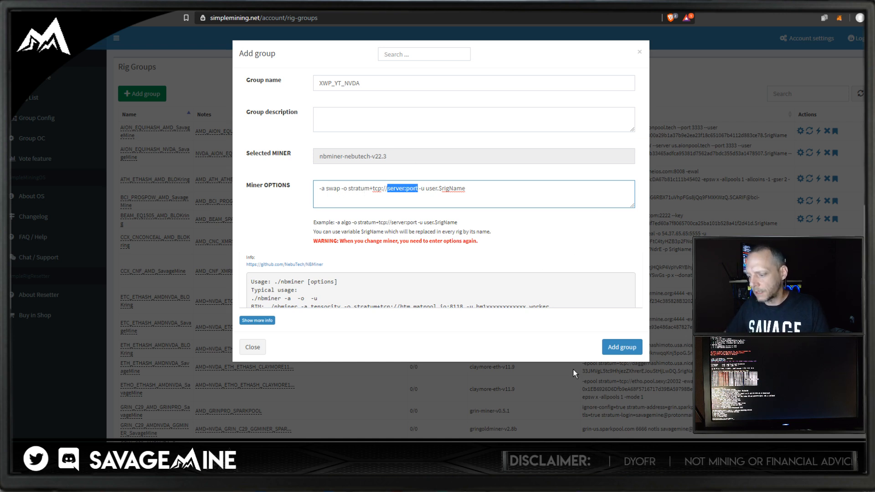
pyautogui.hotkey('alt', 'Tab')
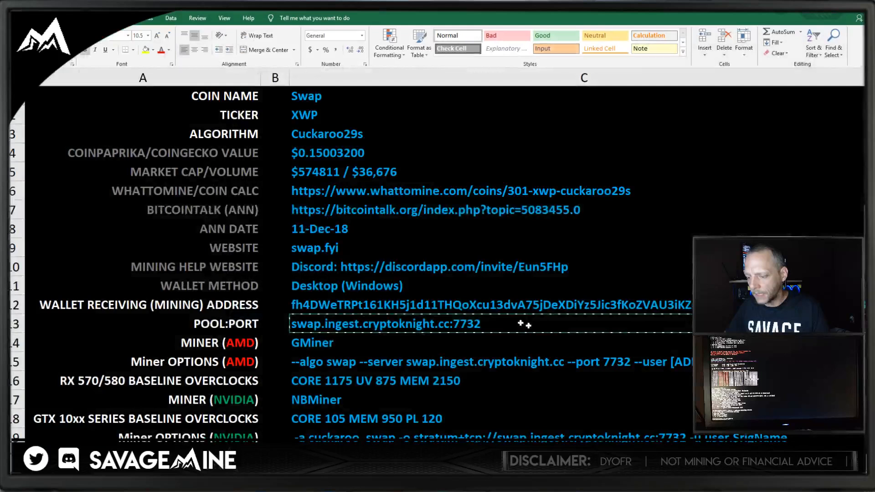
pyautogui.click(434, 328)
pyautogui.rightClick(434, 327)
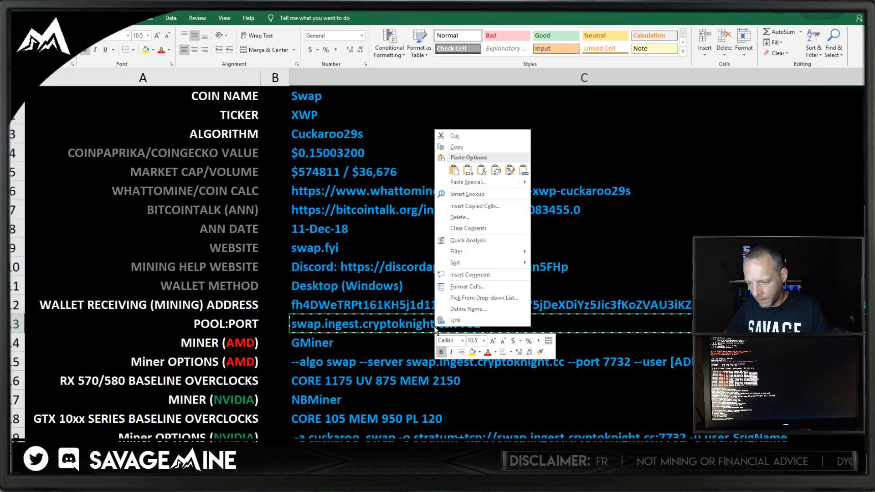
pyautogui.click(455, 147)
pyautogui.hotkey('alt', 'Tab')
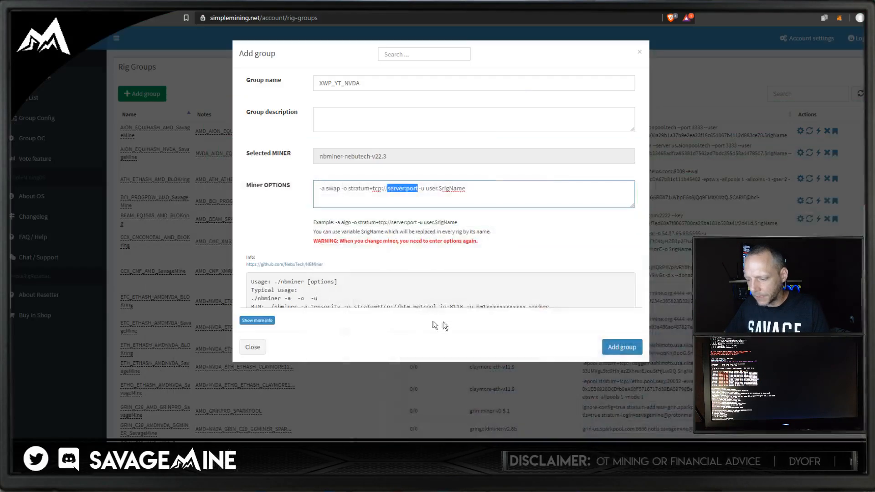
pyautogui.rightClick(406, 195)
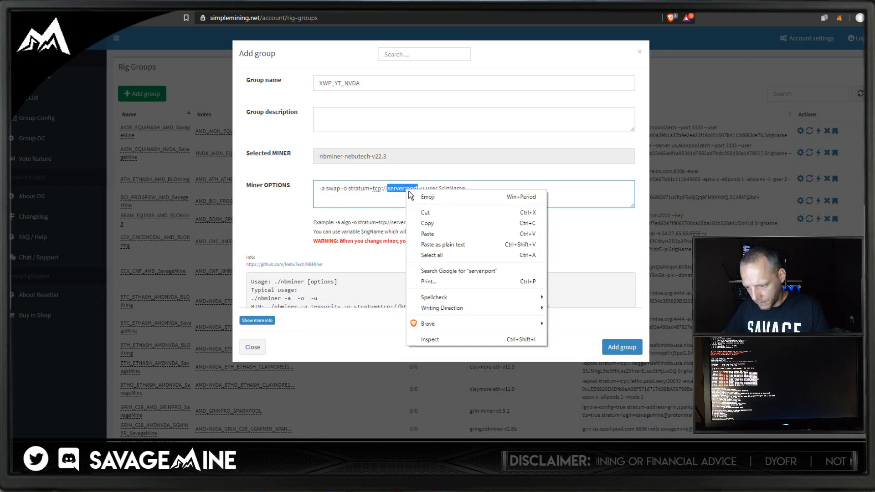
pyautogui.click(440, 244)
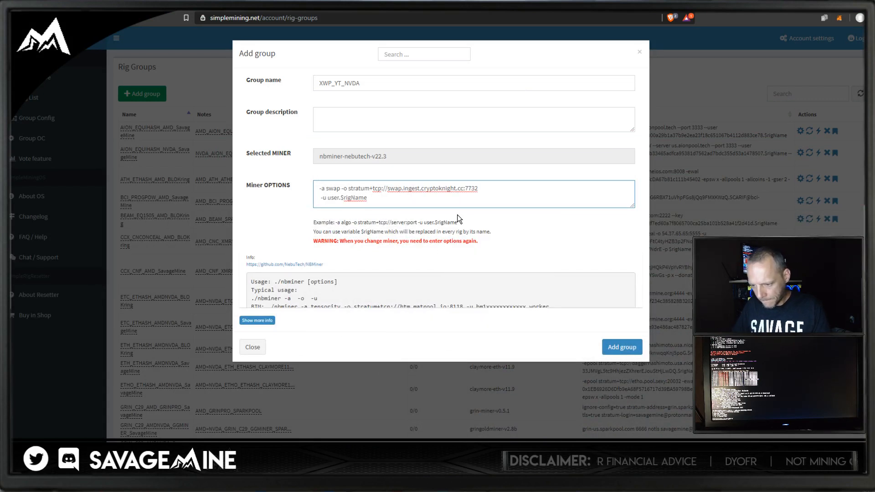
# Remove the line break after the pool address in the miner options and set the port to 7733.
pyautogui.press('BackSpace')
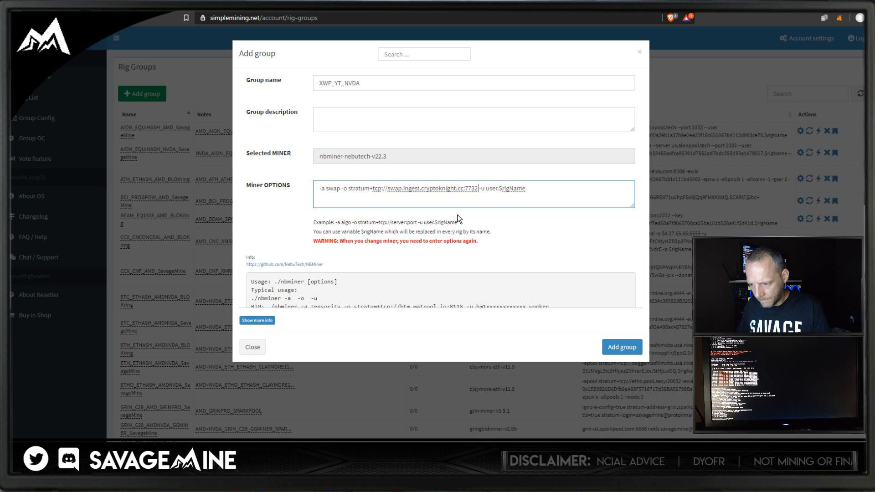
pyautogui.press('BackSpace')
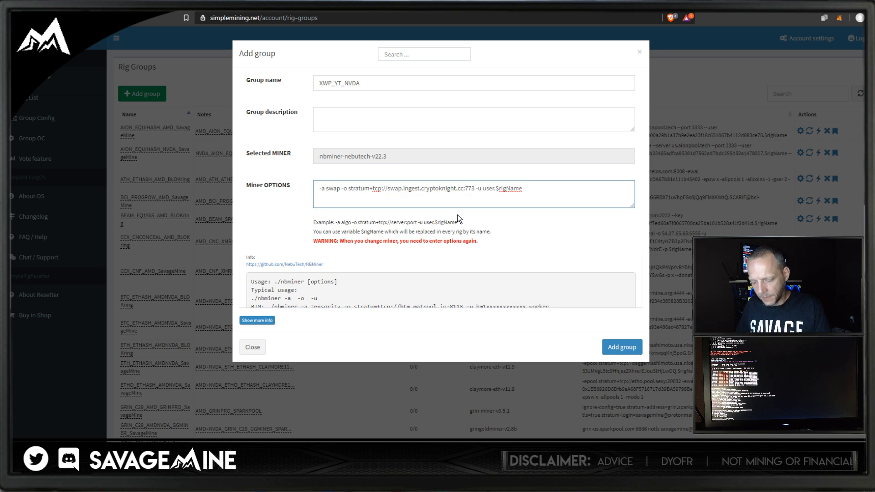
pyautogui.write('3')
pyautogui.press('Right')
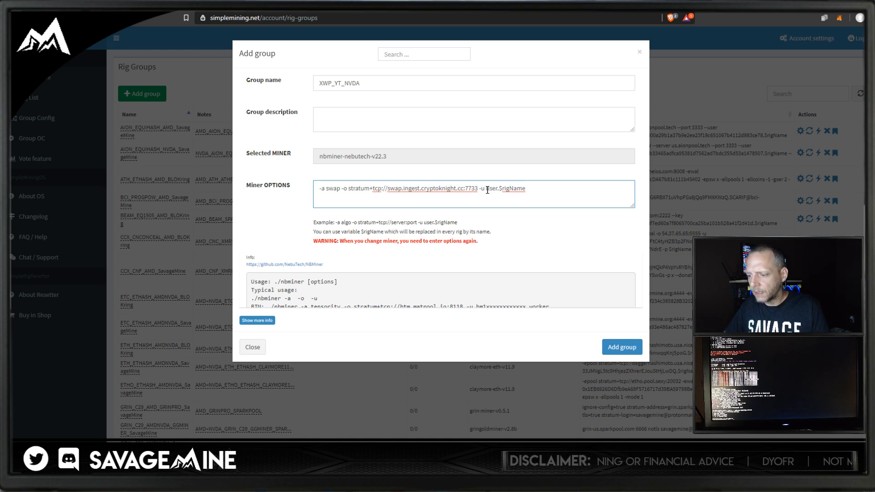
# Replace the user placeholder with the wallet receiving address copied from the Excel sheet, without a line break before .$rigName, and add the group.
pyautogui.moveTo(486, 189); pyautogui.dragTo(497, 191)
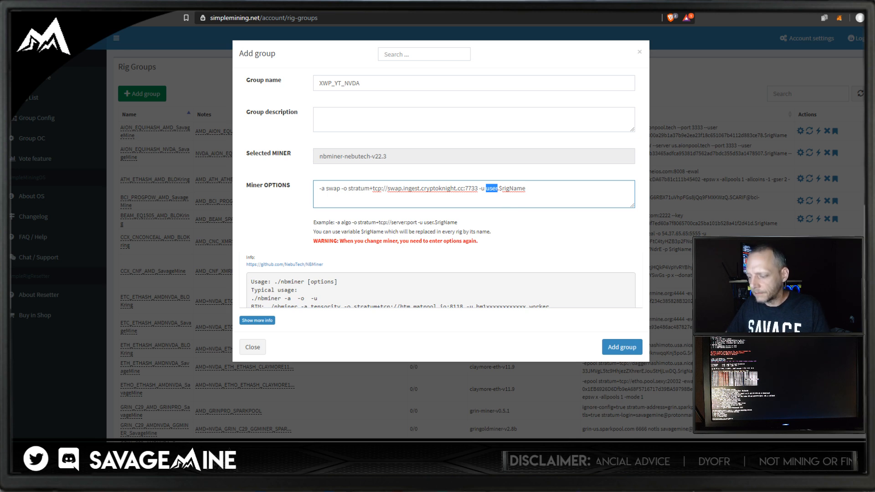
pyautogui.hotkey('alt', 'Tab')
pyautogui.click(513, 306)
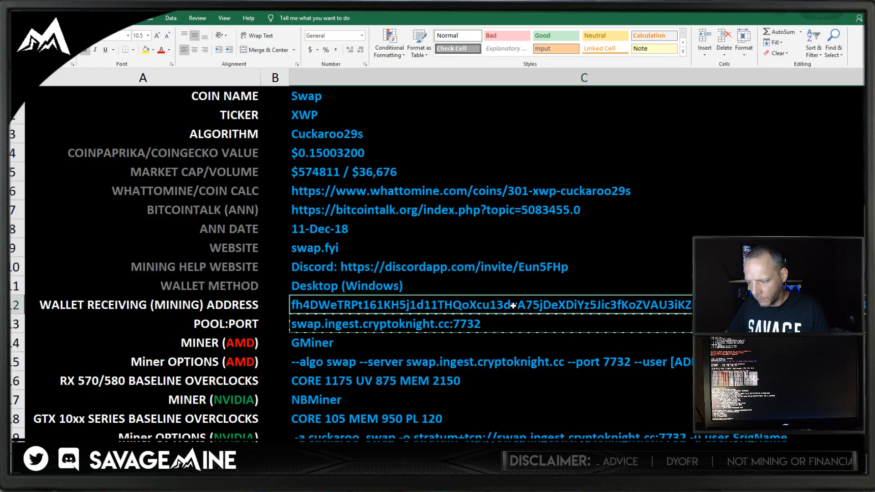
pyautogui.rightClick(513, 306)
pyautogui.click(545, 126)
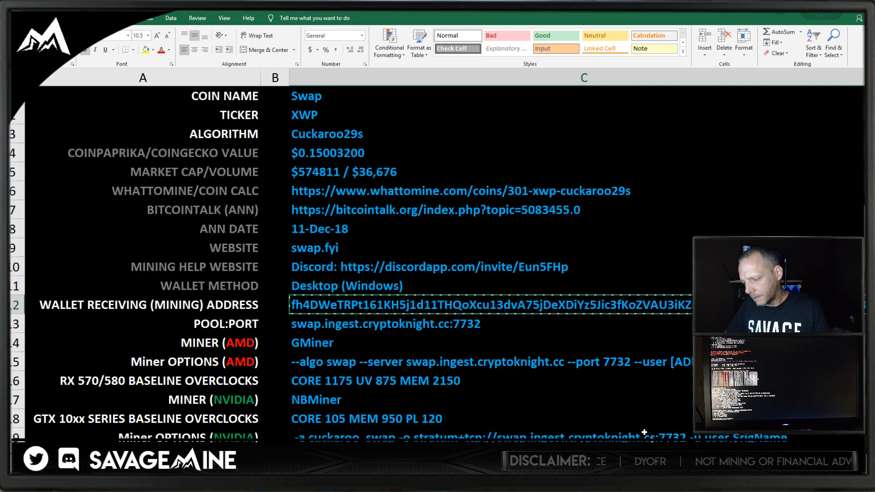
pyautogui.hotkey('alt', 'Tab')
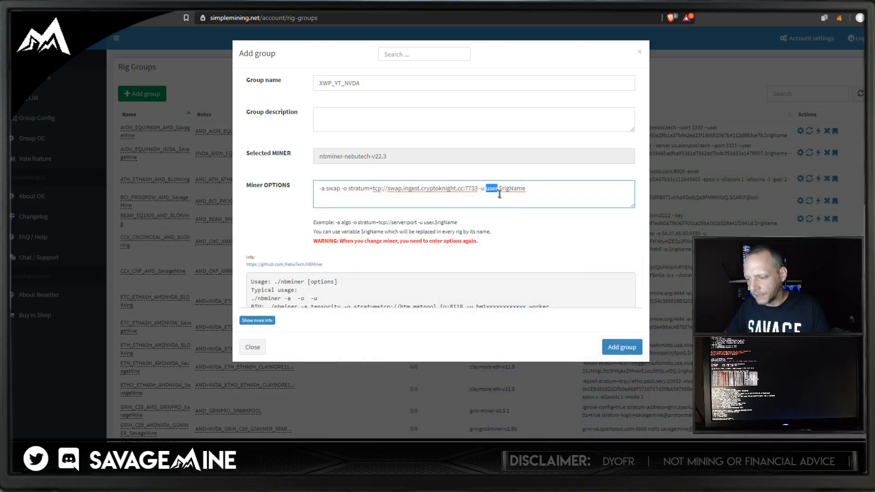
pyautogui.rightClick(492, 189)
pyautogui.click(514, 242)
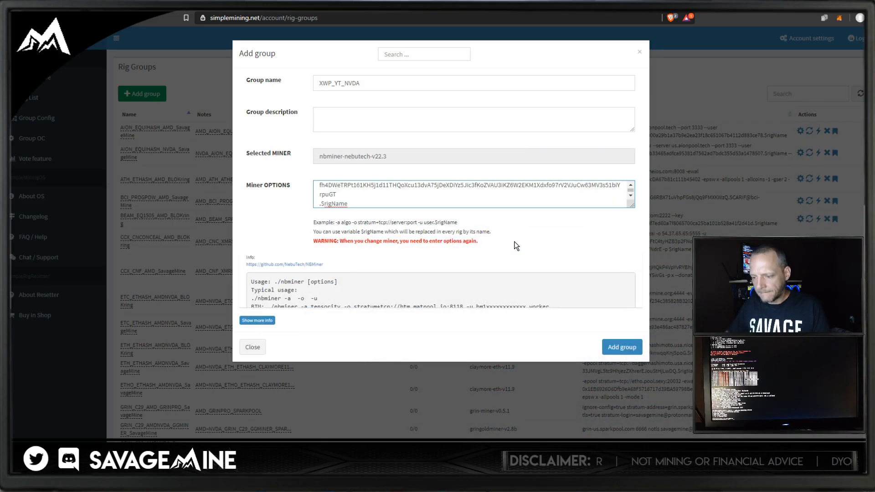
pyautogui.press('BackSpace')
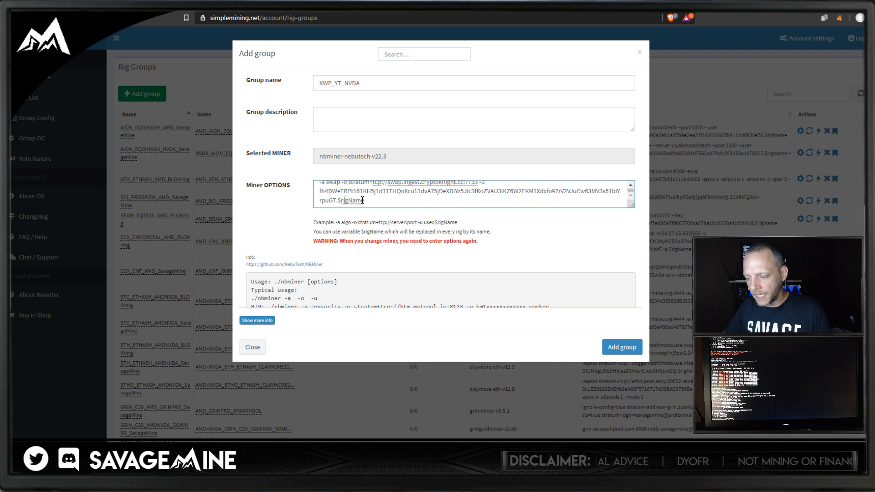
pyautogui.moveTo(367, 201); pyautogui.dragTo(337, 201)
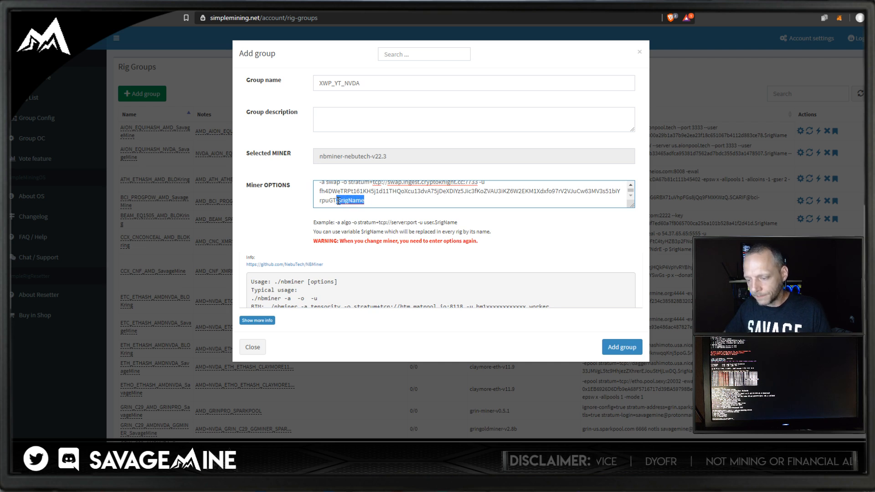
pyautogui.click(622, 347)
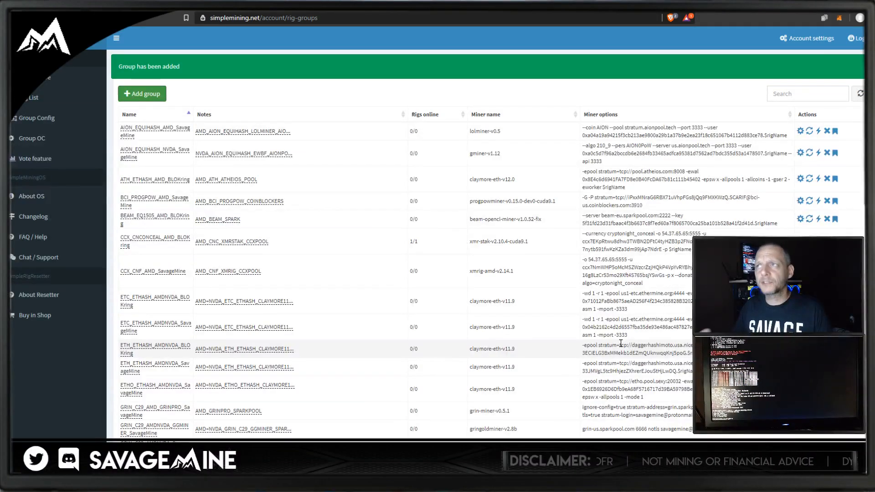
# Assign the group config XWP_YT_NVDA to the rig SavageMine_KESSEL with the Reload option, and check the rig's miner console.
pyautogui.click(27, 100)
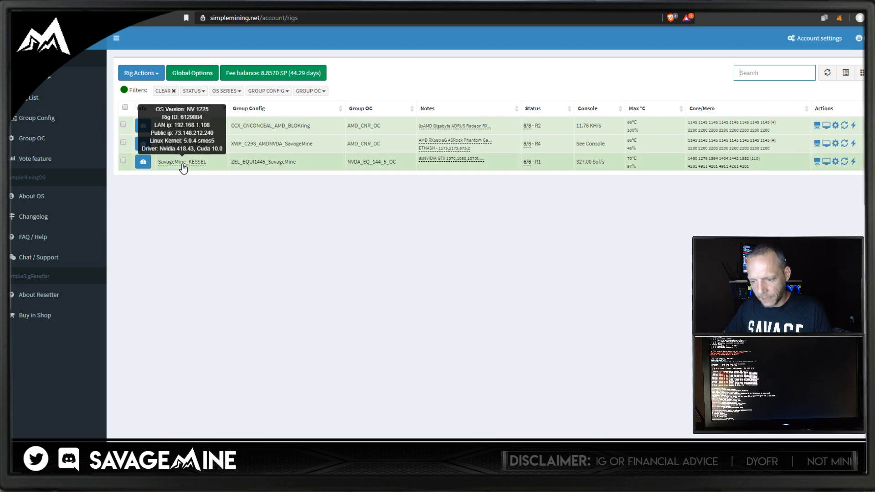
pyautogui.click(123, 161)
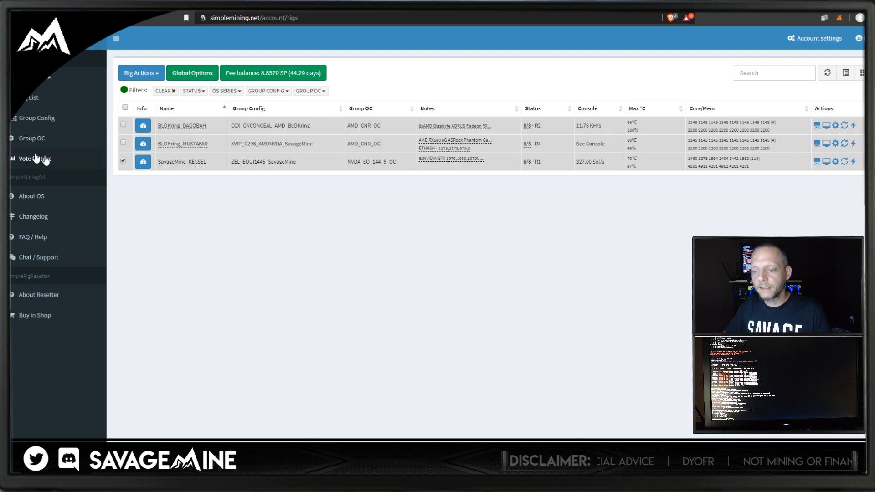
pyautogui.click(140, 73)
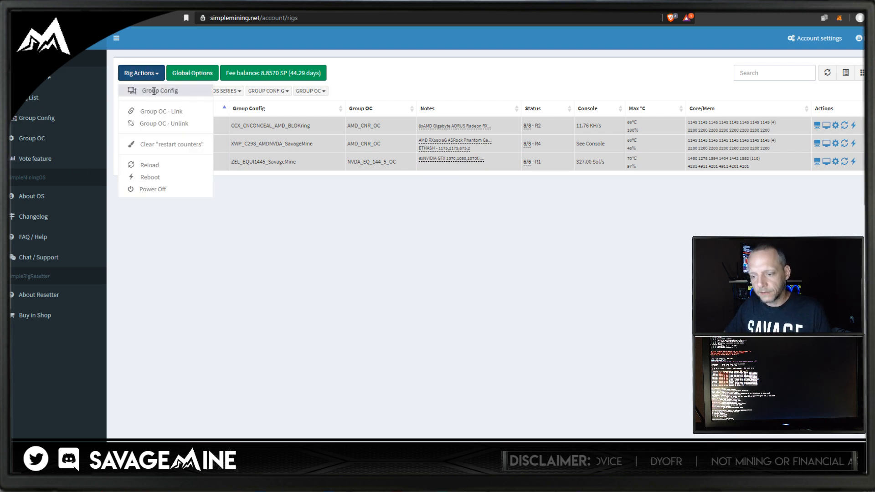
pyautogui.click(154, 91)
pyautogui.click(325, 93)
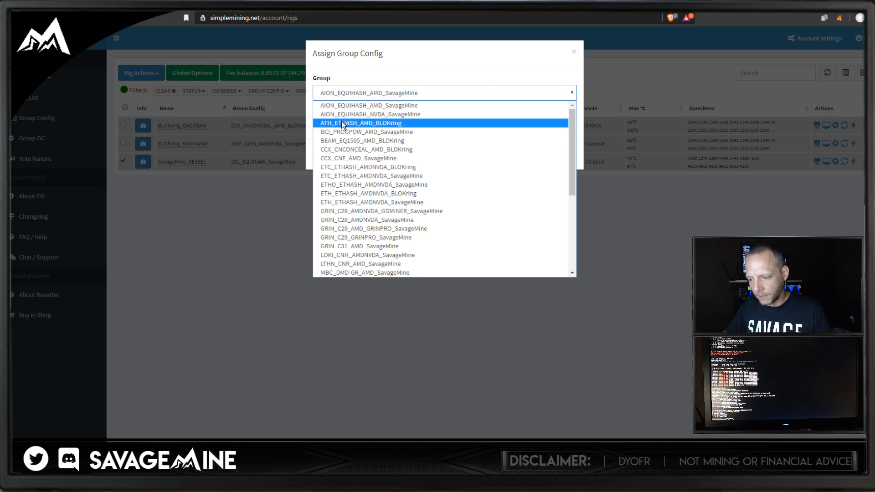
pyautogui.scroll(-4, 346, 134)
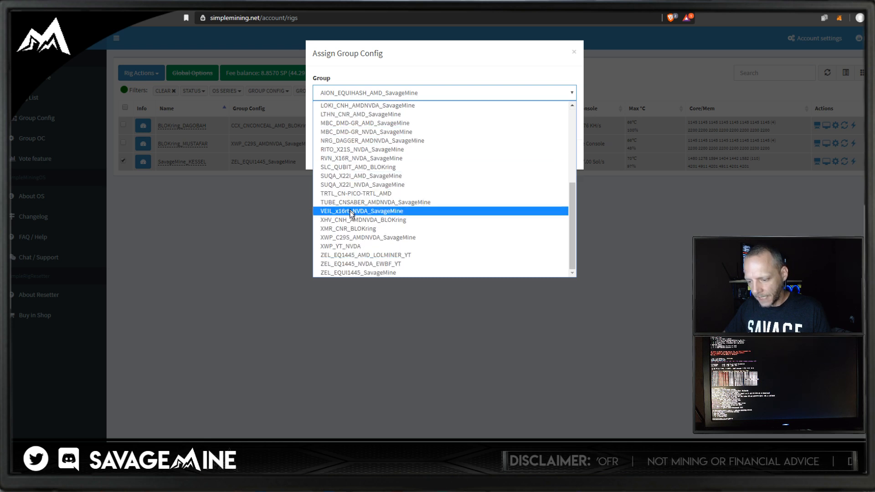
pyautogui.click(358, 246)
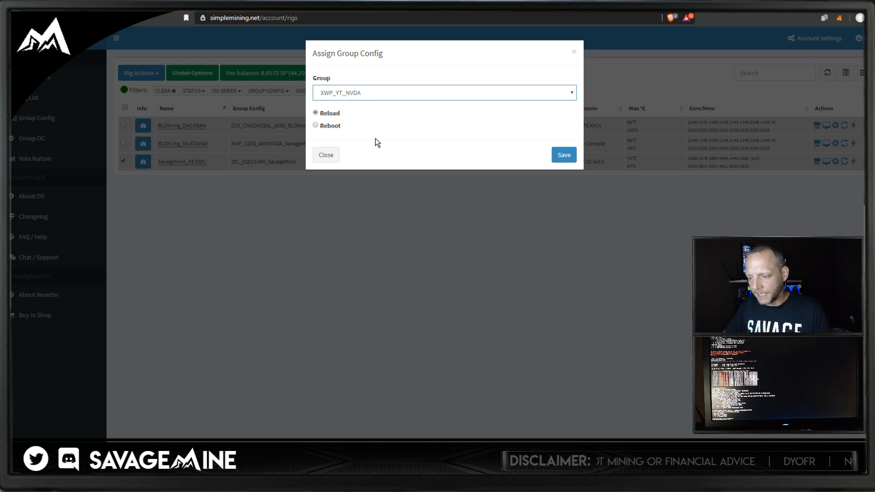
pyautogui.click(564, 155)
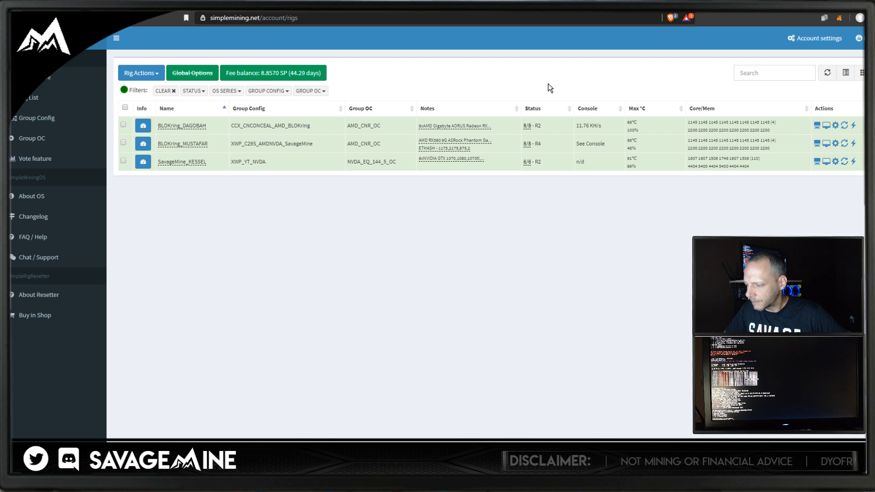
pyautogui.click(817, 162)
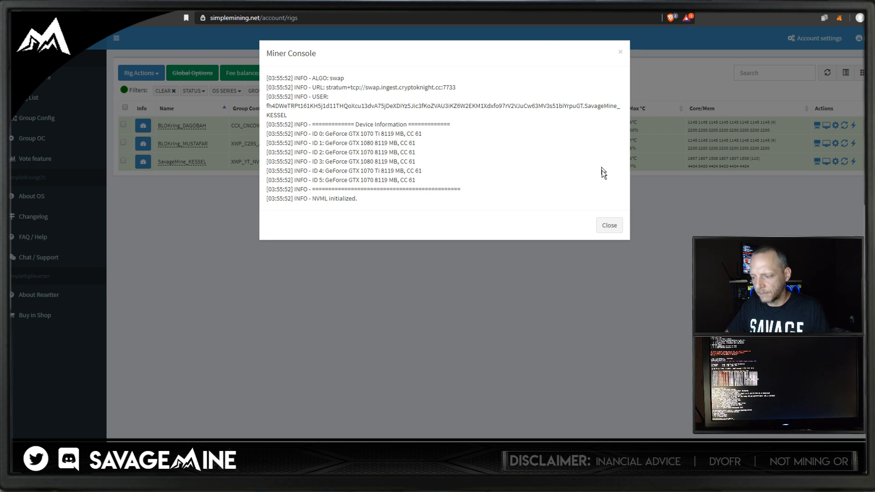
pyautogui.click(609, 225)
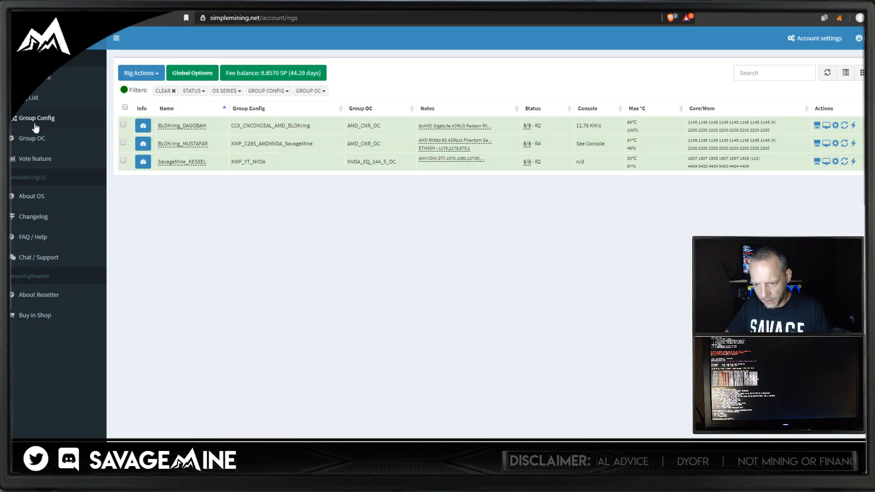
# Change the algorithm in the XWP_YT_NVDA group's miner options to cuckaroo_swap.
pyautogui.click(40, 128)
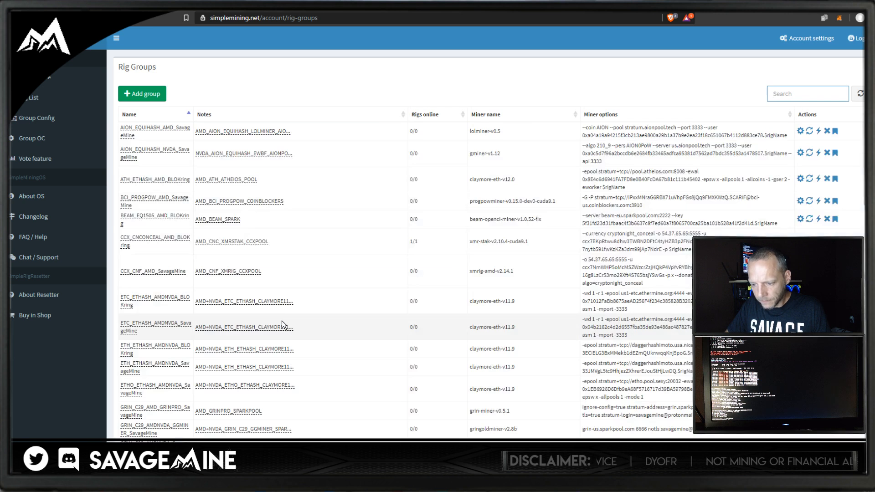
pyautogui.scroll(-2, 281, 321)
pyautogui.scroll(-15, 281, 320)
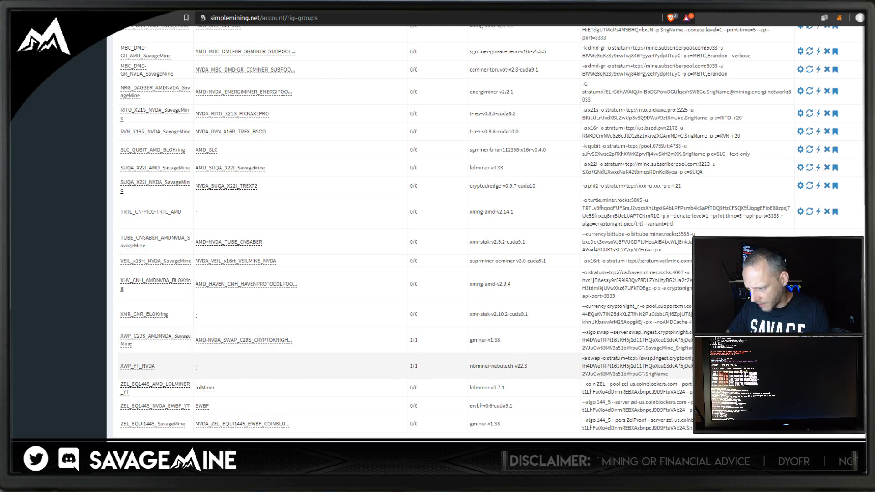
pyautogui.click(800, 366)
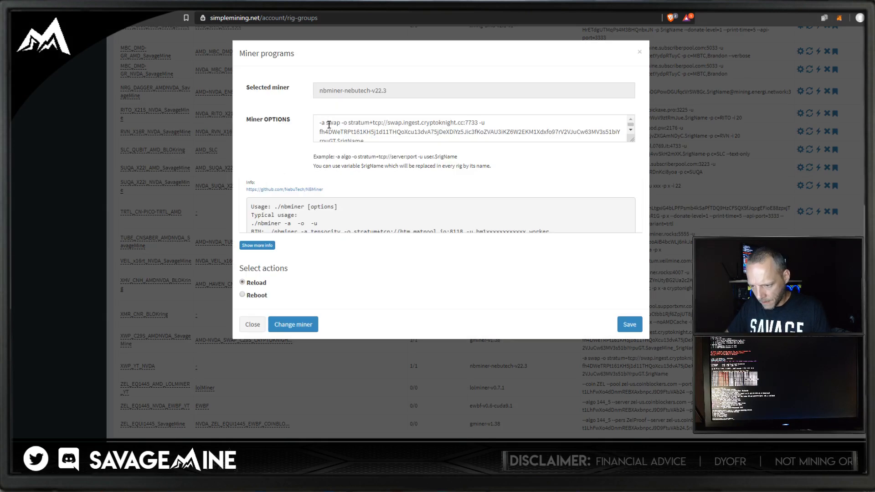
pyautogui.click(328, 124)
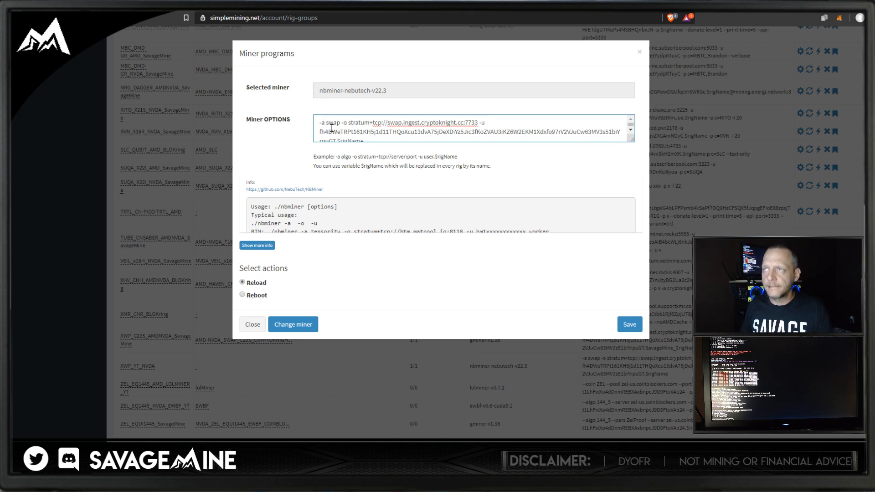
pyautogui.write('cucka')
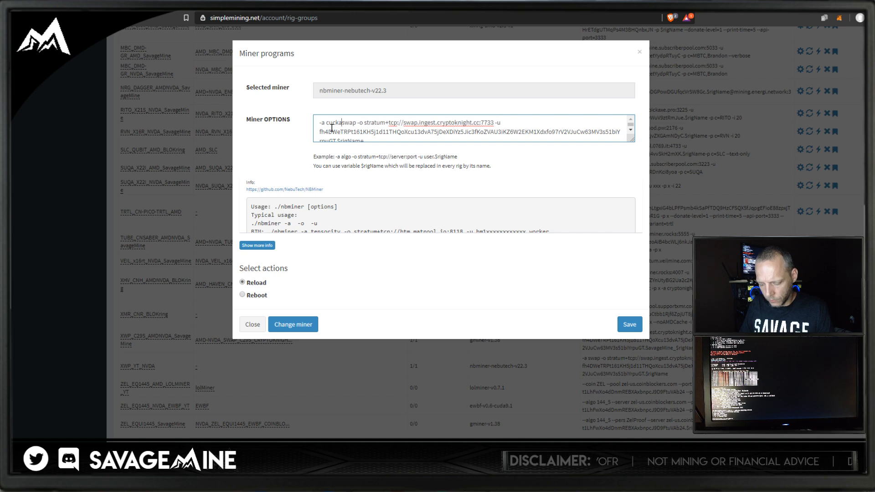
pyautogui.write('roo_')
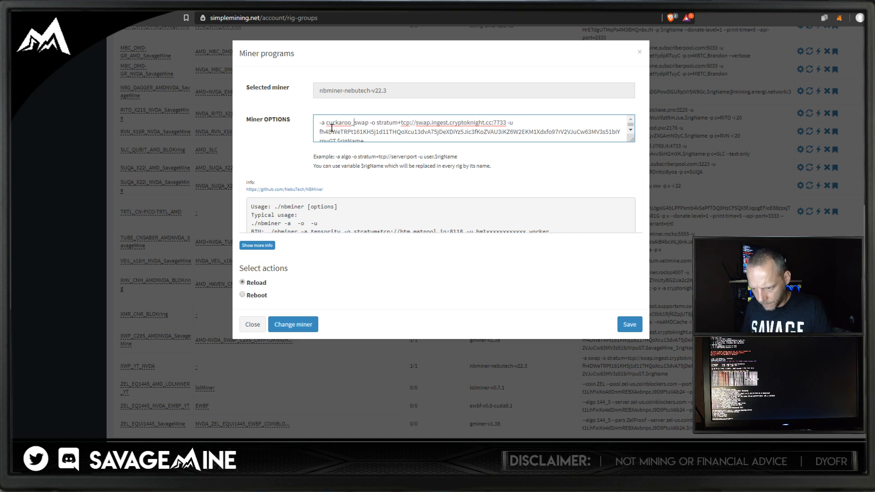
pyautogui.press('Right')
pyautogui.press('Right')
pyautogui.press('Right')
pyautogui.press('Right')
pyautogui.press('Right')
pyautogui.press('Right')
pyautogui.press('Right')
pyautogui.press('Right')
pyautogui.press('Right')
pyautogui.press('Right')
pyautogui.press('Right')
pyautogui.press('Right')
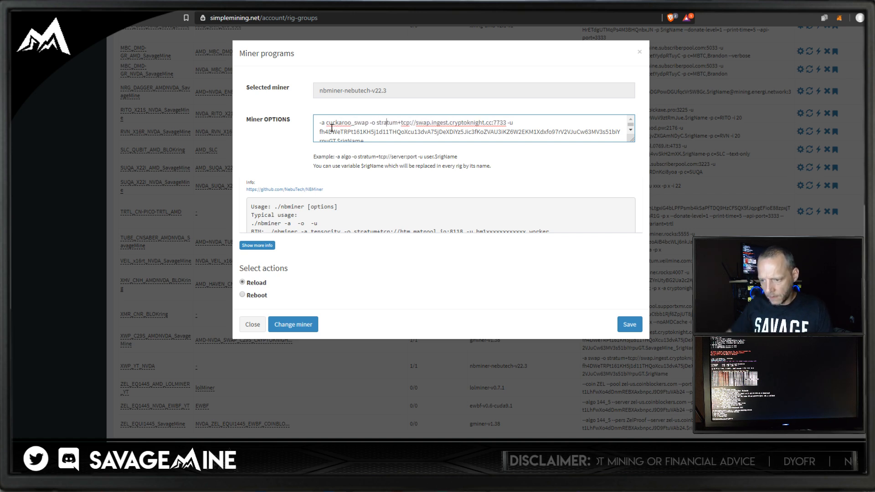
# Replace the period before $rigName in the miner options with a colon and save the group's miner program.
pyautogui.moveTo(632, 141); pyautogui.dragTo(762, 172)
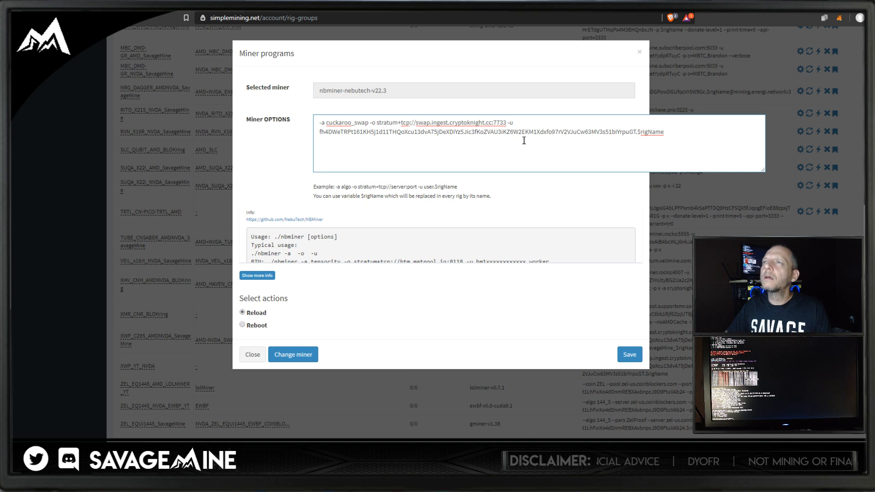
pyautogui.click(637, 133)
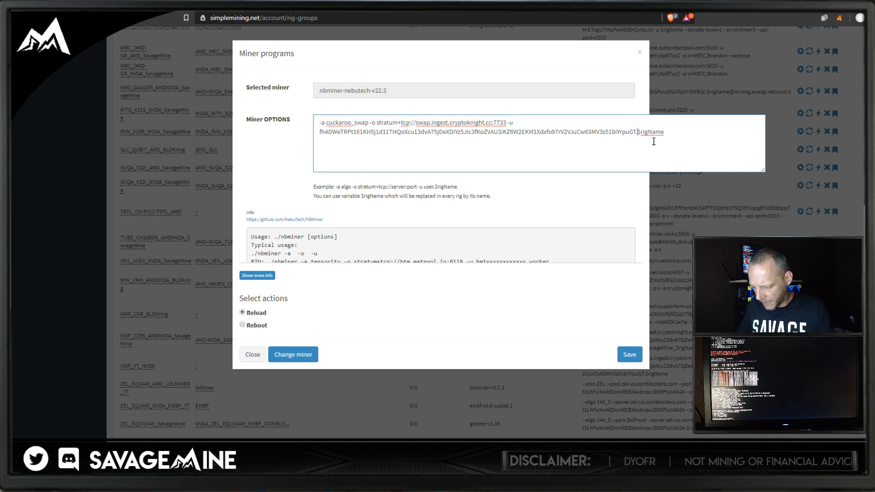
pyautogui.press('BackSpace')
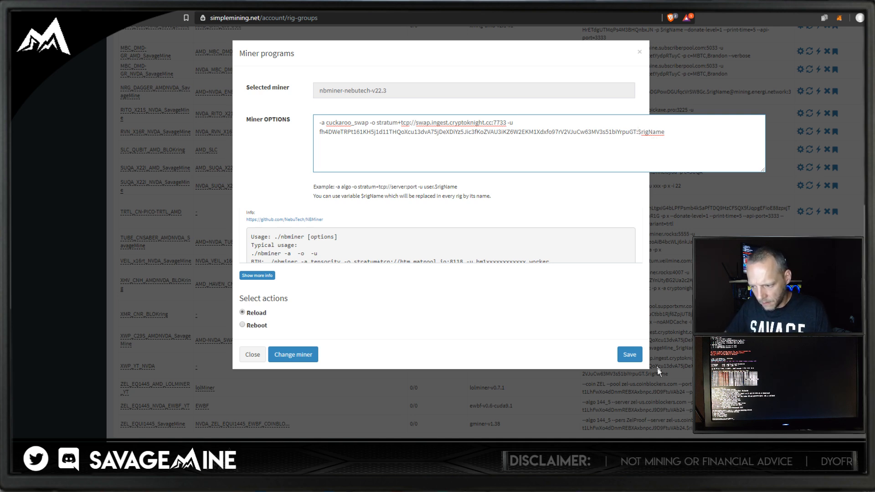
pyautogui.click(630, 354)
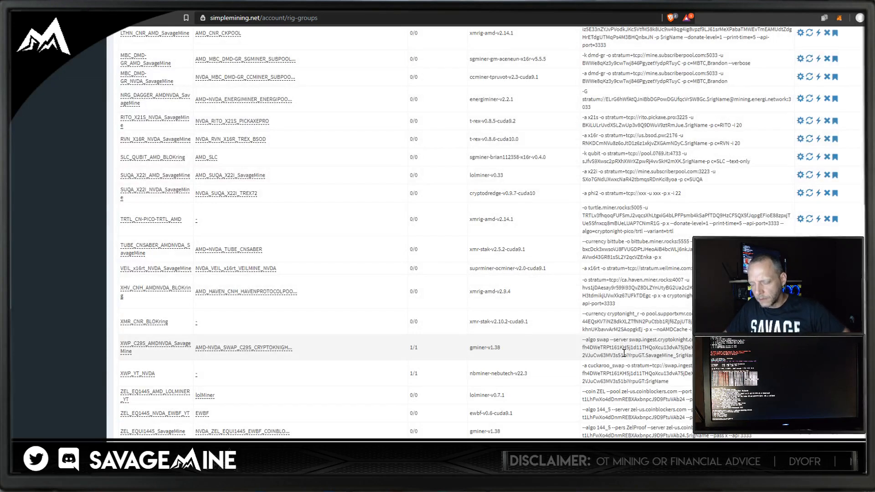
# Check the miner console and the status of the rig SavageMine_KESSEL in the rig list.
pyautogui.scroll(15, 285, 307)
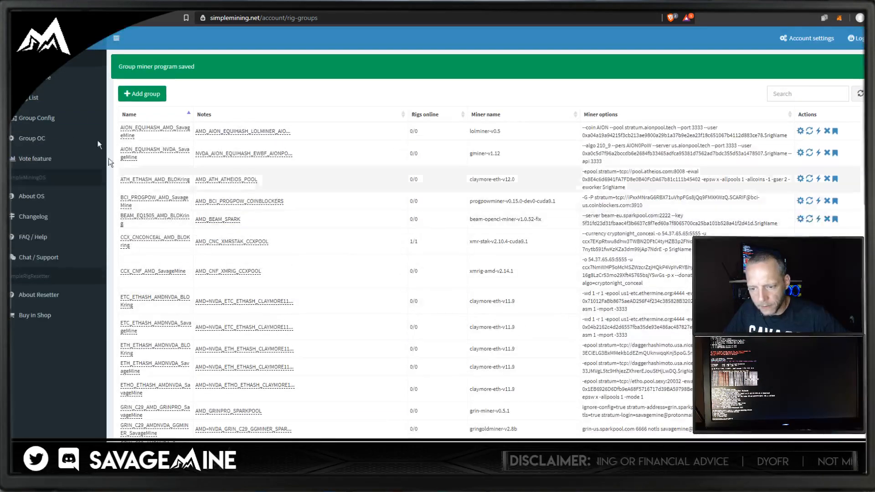
pyautogui.click(32, 98)
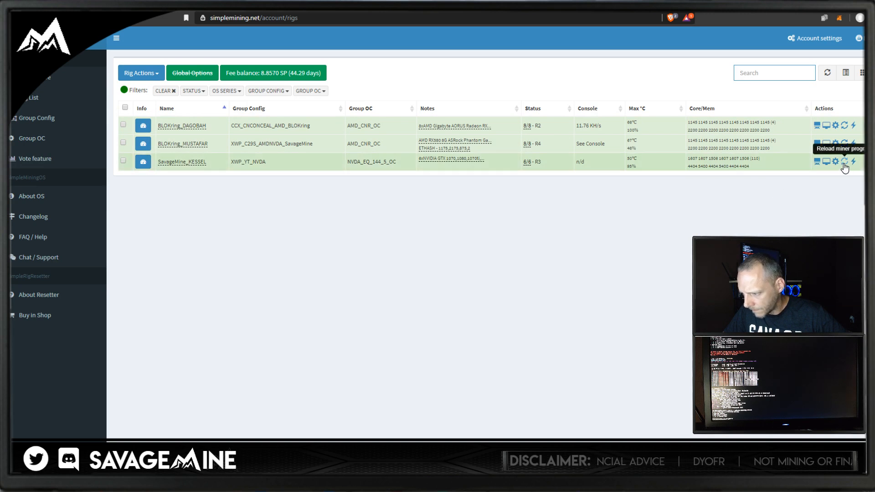
pyautogui.click(816, 162)
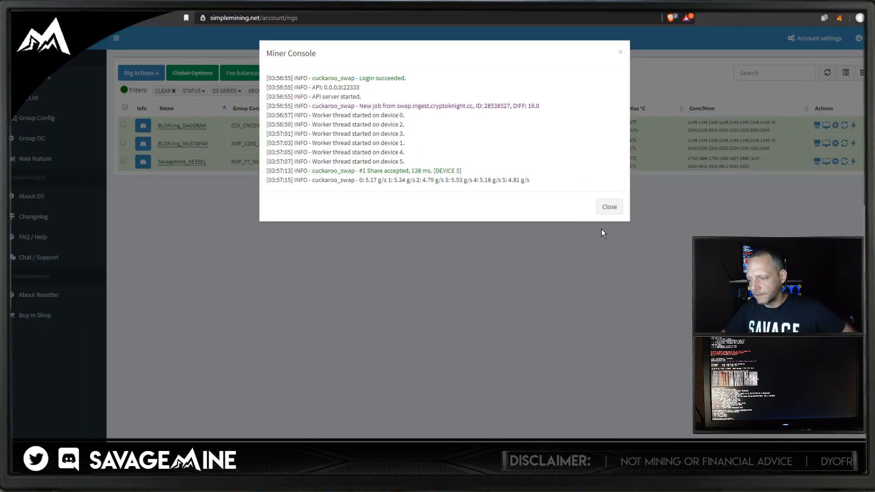
pyautogui.click(610, 209)
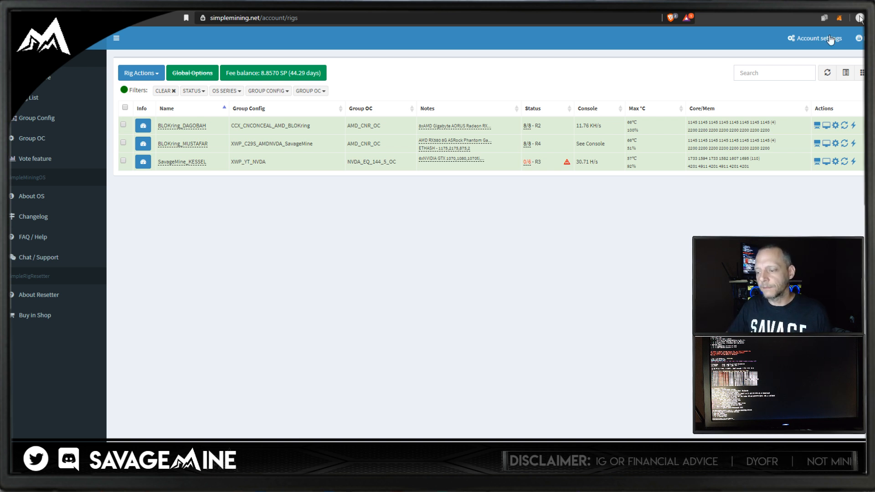
pyautogui.moveTo(570, 164)
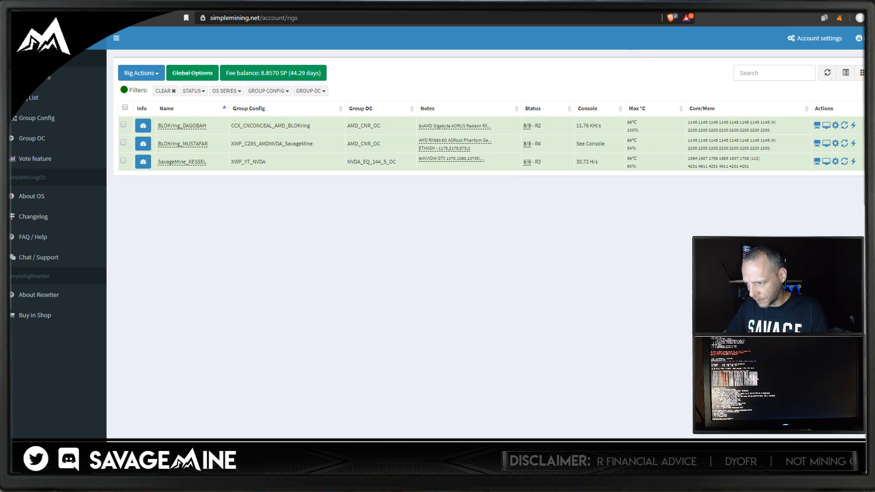
# Open swap.fyi in a new browser tab and go from its Pools section to the latest Micropool release on GitHub.
pyautogui.click(652, 6)
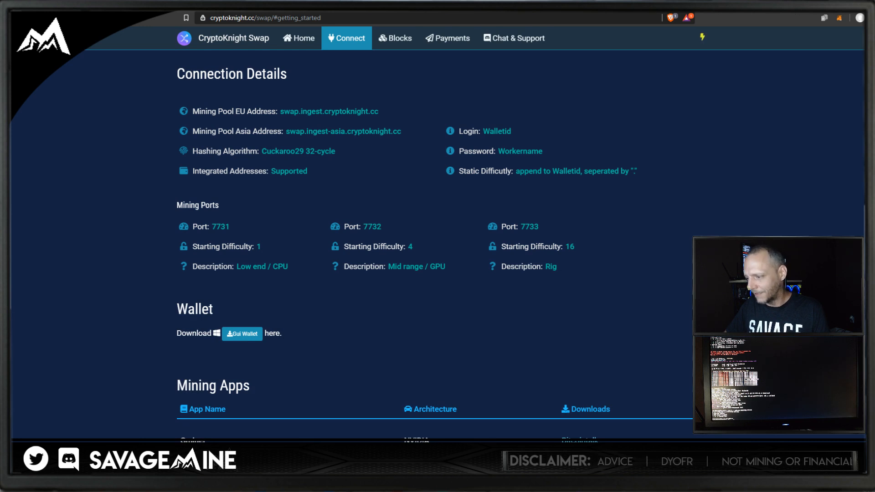
pyautogui.click(781, 6)
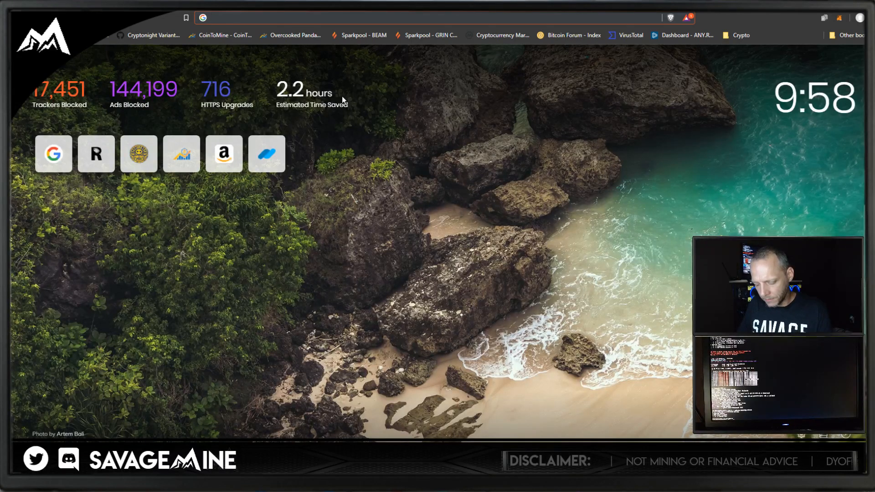
pyautogui.write('swap.fyi')
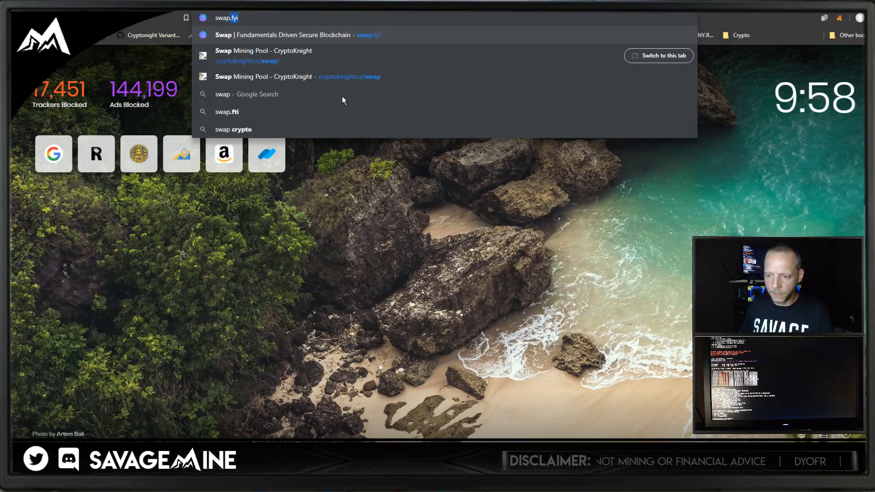
pyautogui.press('Return')
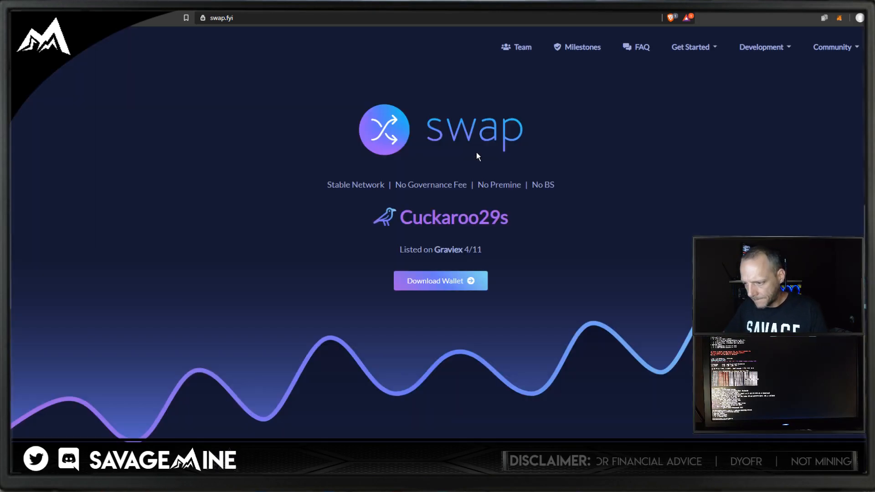
pyautogui.click(688, 50)
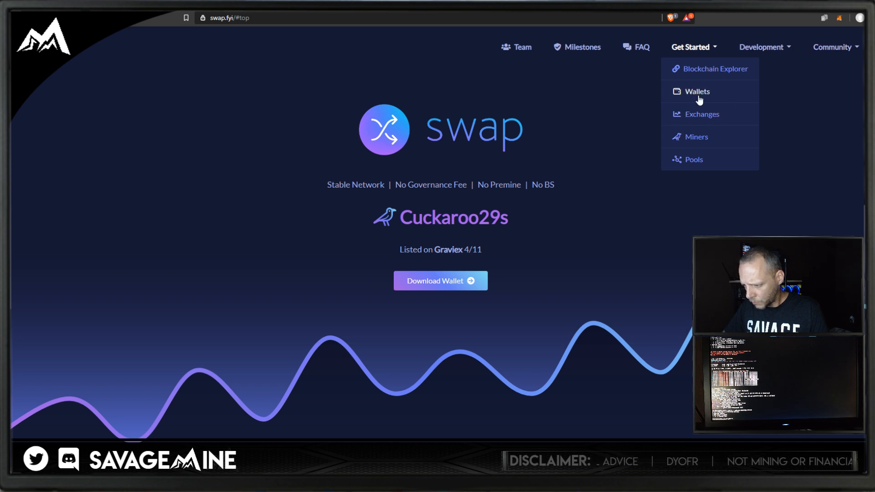
pyautogui.click(693, 161)
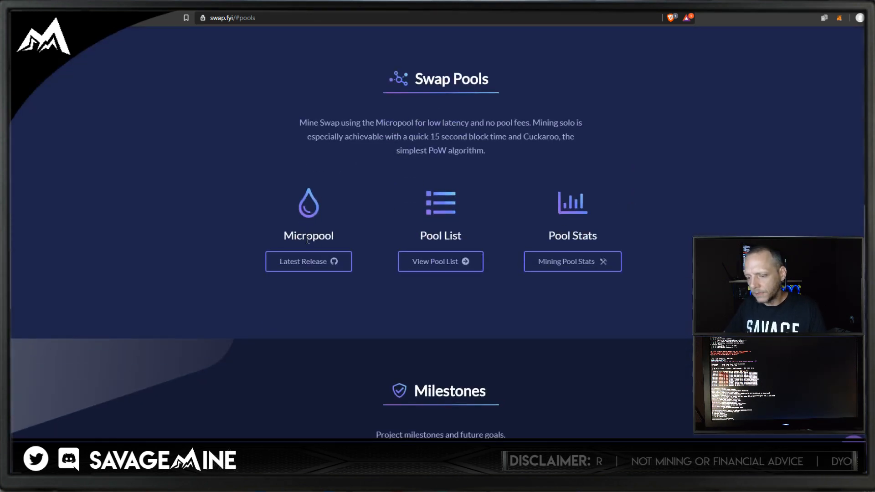
pyautogui.click(313, 264)
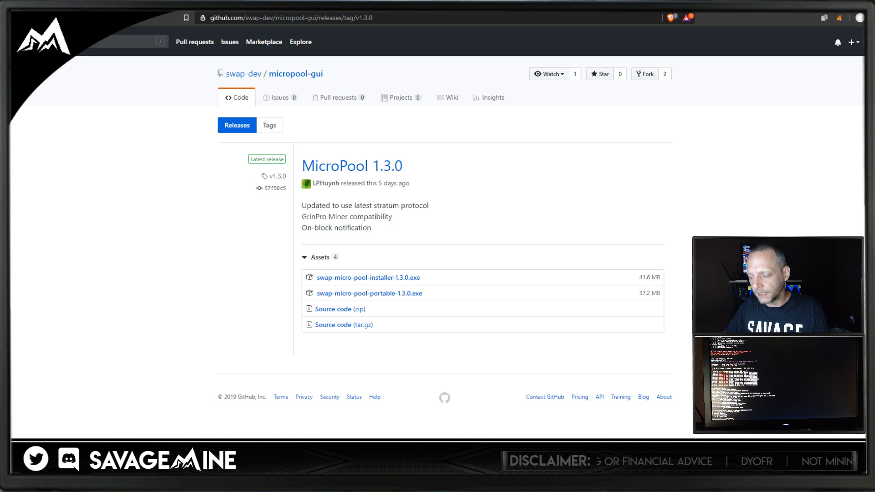
# Switch to the Swap Micropool window to view its wallet, daemon and pool port settings, and bring up the swapd daemon console.
pyautogui.click(602, 482)
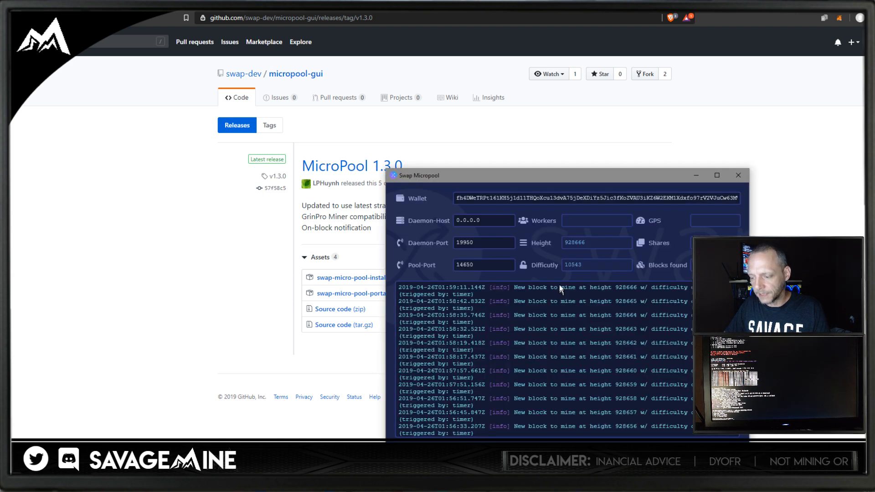
pyautogui.moveTo(529, 181); pyautogui.dragTo(403, 129)
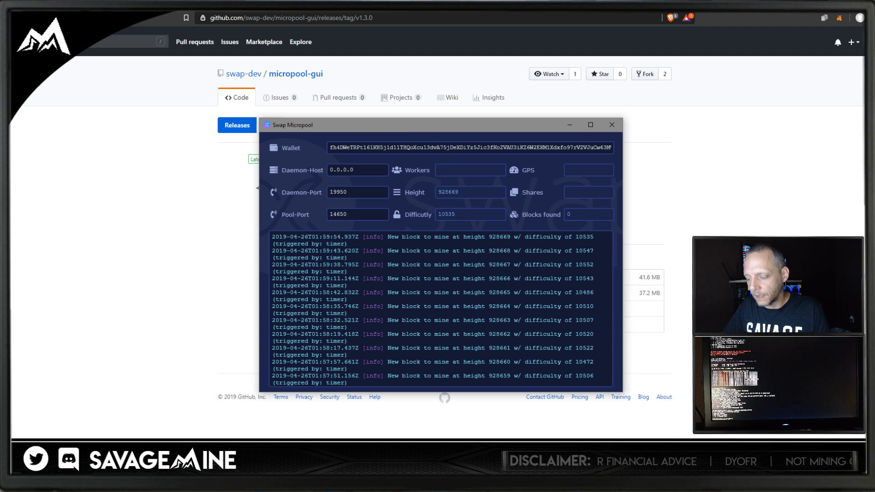
pyautogui.click(489, 478)
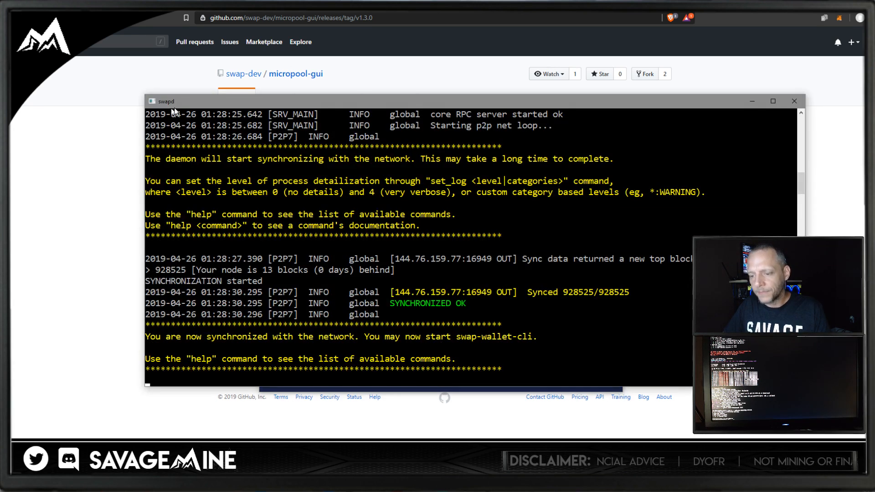
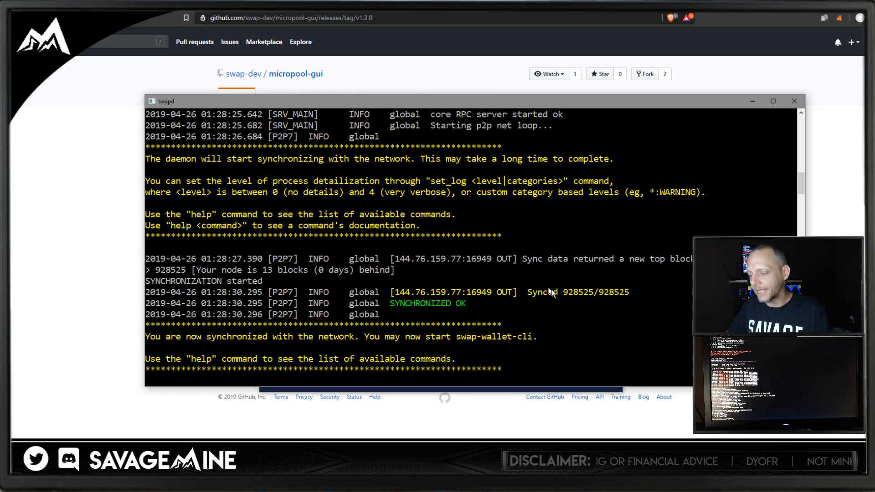
# Bring the Swap Micropool window back up to view its Daemon-Host and port settings.
pyautogui.hotkey('alt', 'Tab')
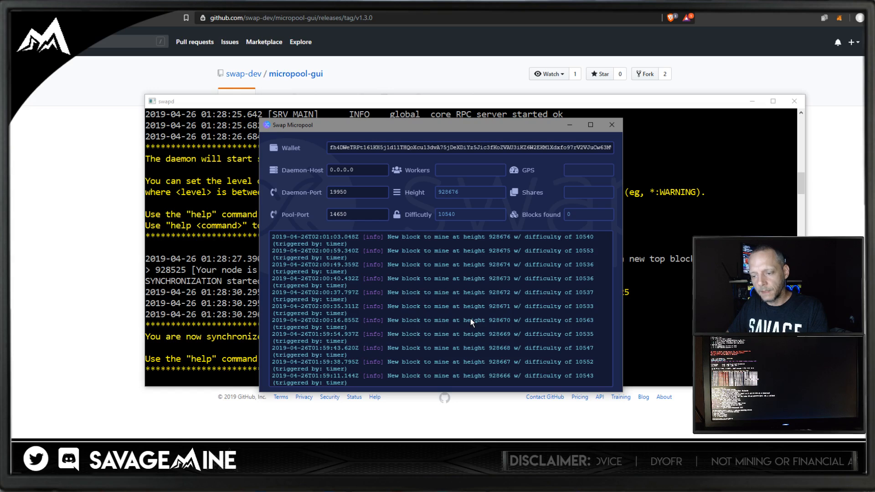
pyautogui.click(360, 172)
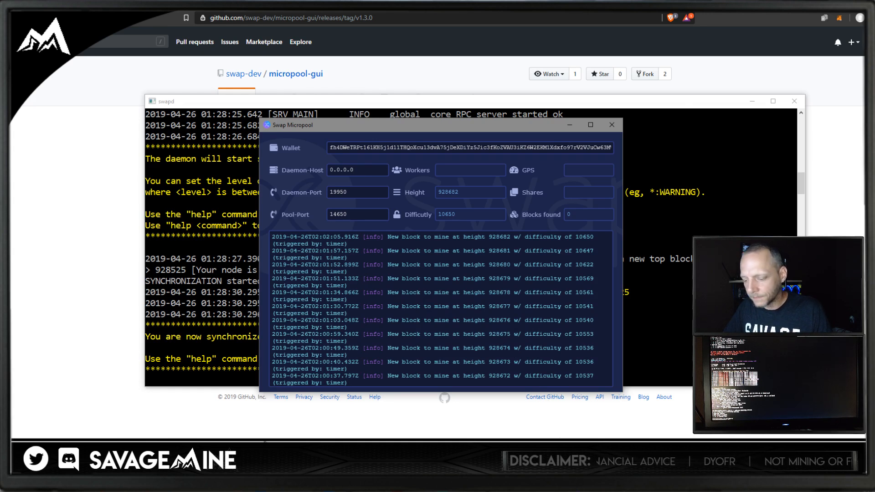
# Switch to Hive OS and filter the SavageMine Farm flight sheets by the coin XWP.
pyautogui.moveTo(692, 482)
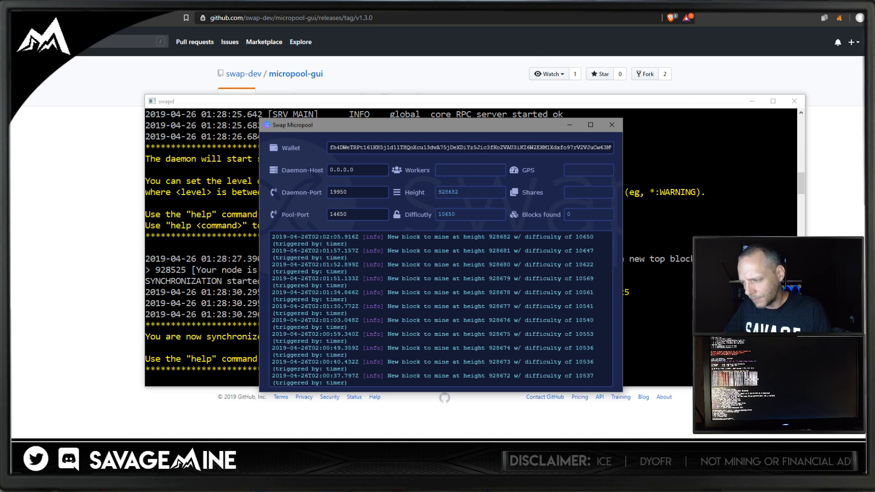
pyautogui.click(663, 5)
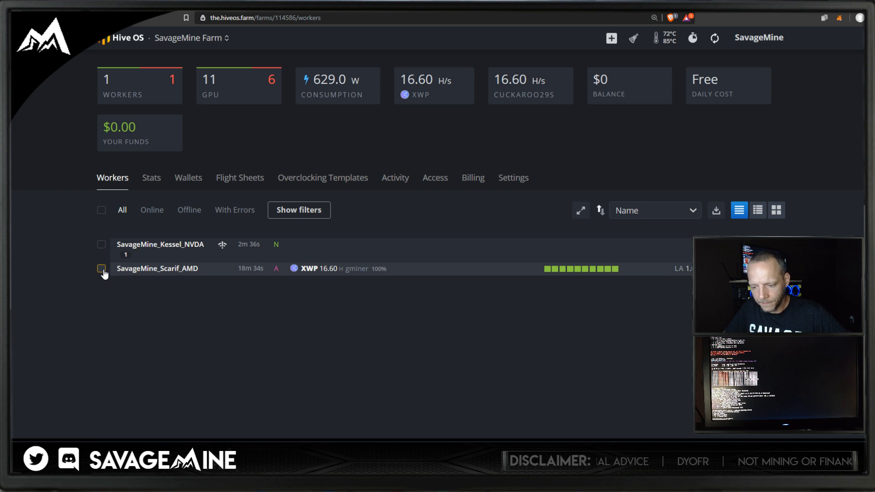
pyautogui.click(236, 182)
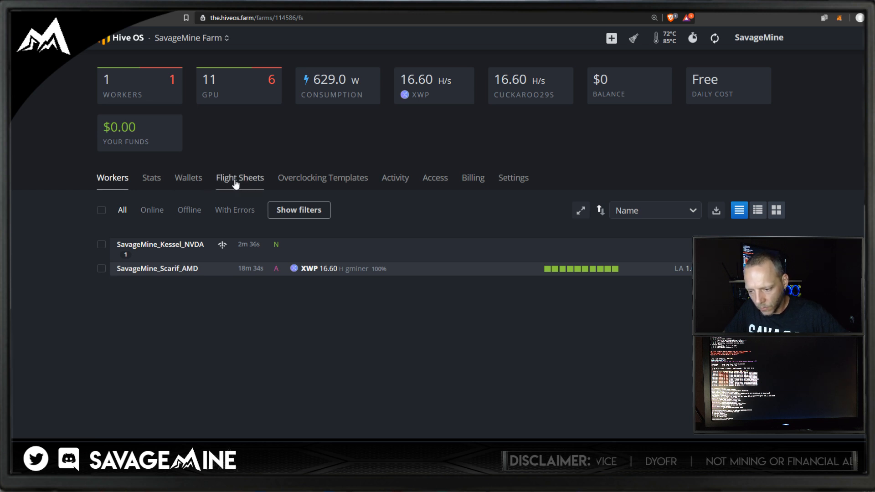
pyautogui.scroll(-3, 318, 285)
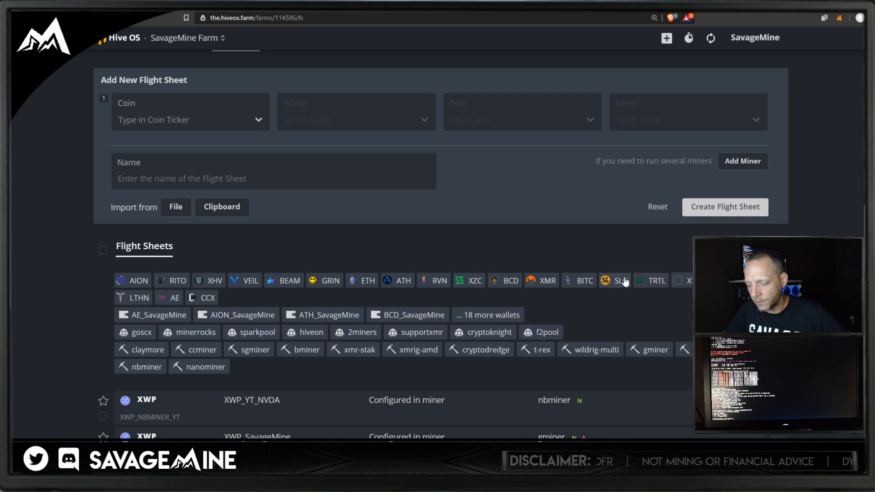
pyautogui.scroll(-3, 623, 278)
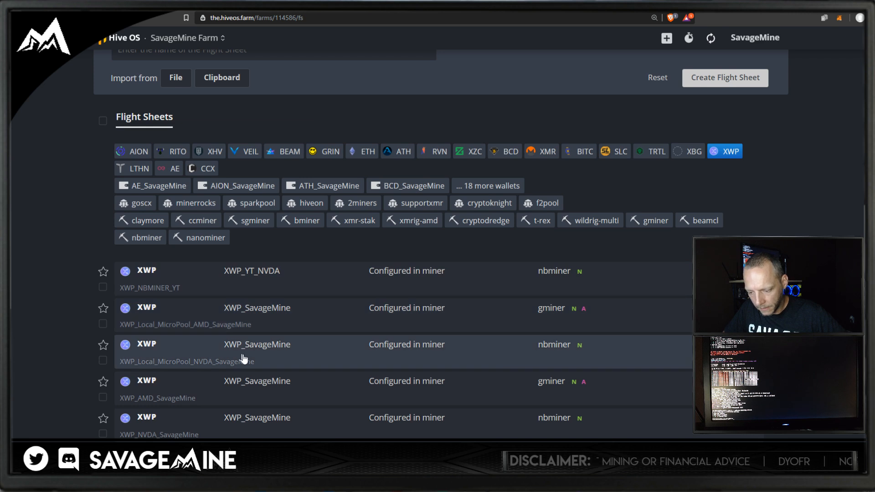
# Review the GMiner configuration in flight sheet XWP_Local_MicroPool_AMD_SavageMine, apply it, and compare it with the Swap Micropool settings.
pyautogui.click(776, 316)
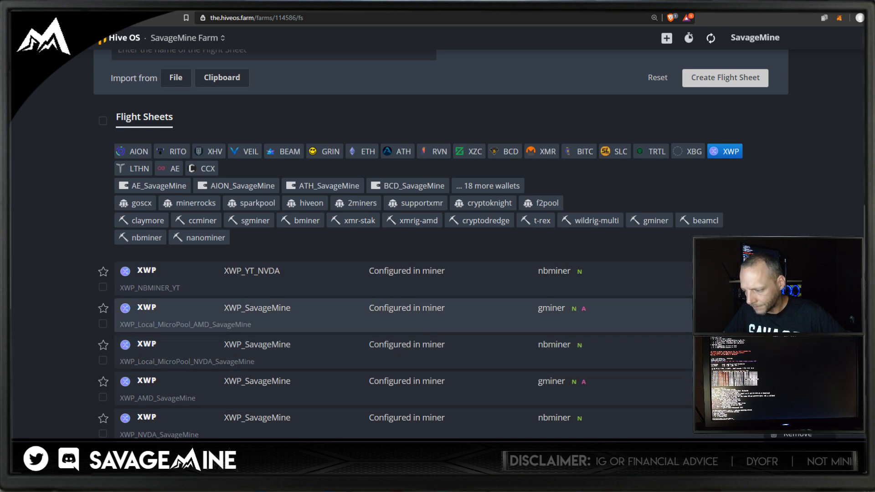
pyautogui.click(791, 337)
pyautogui.scroll(-3, 500, 296)
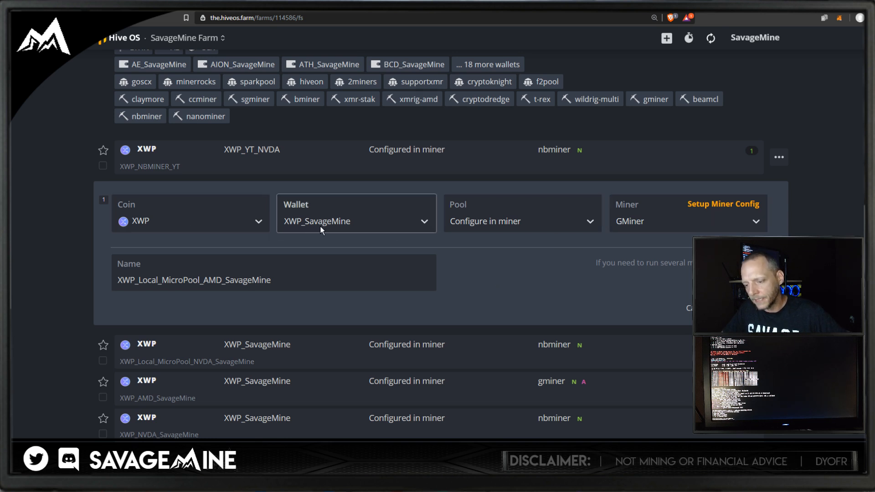
pyautogui.click(710, 207)
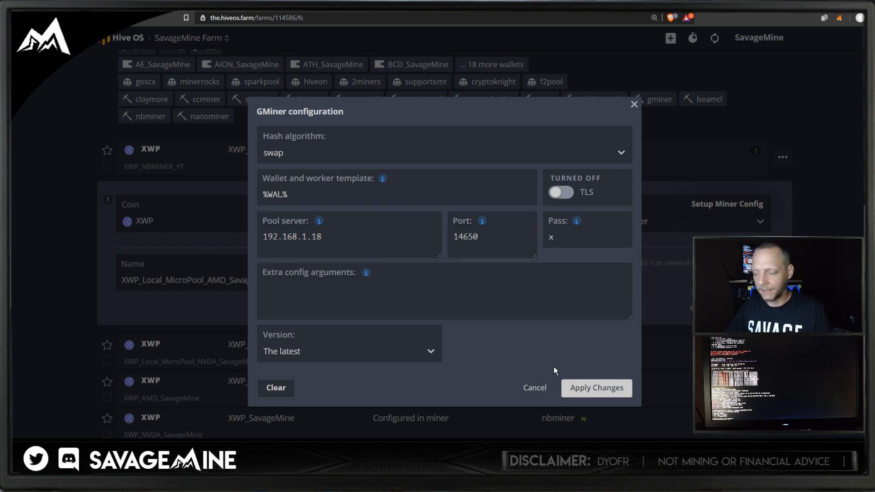
pyautogui.click(586, 388)
pyautogui.click(401, 482)
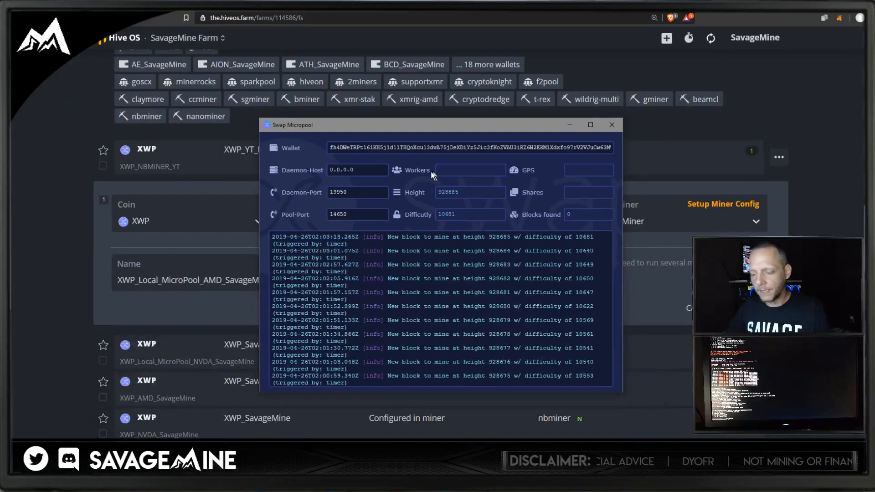
pyautogui.click(46, 209)
# Apply the XWP flight sheet XWP_Local_MicroPool_AMD_SavageMine to the worker SavageMine_Scarif_AMD.
pyautogui.scroll(4, 45, 208)
pyautogui.scroll(4, 46, 208)
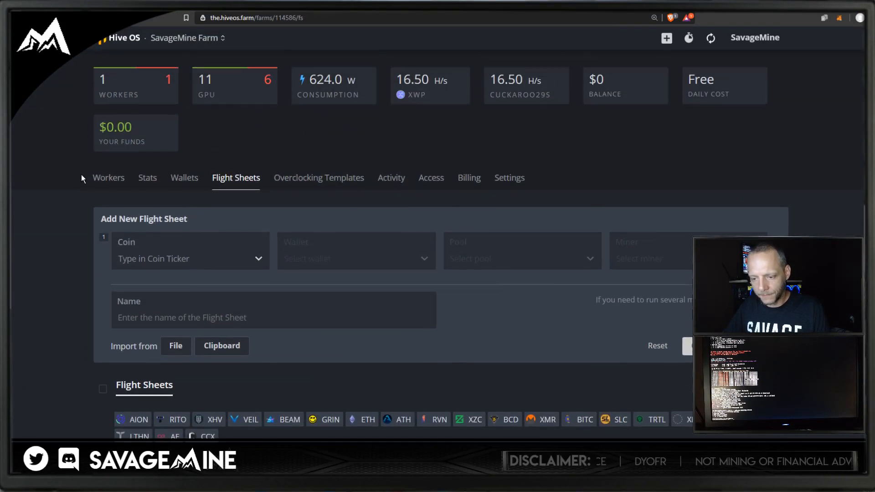
pyautogui.click(109, 179)
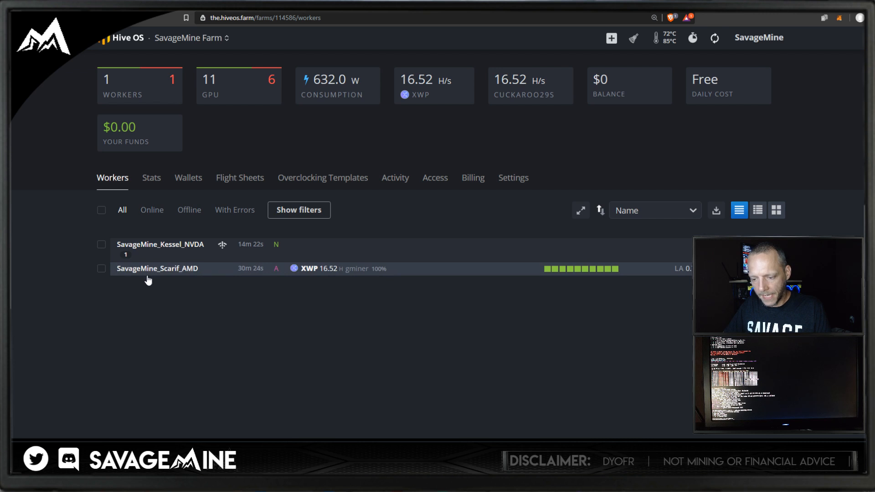
pyautogui.click(101, 269)
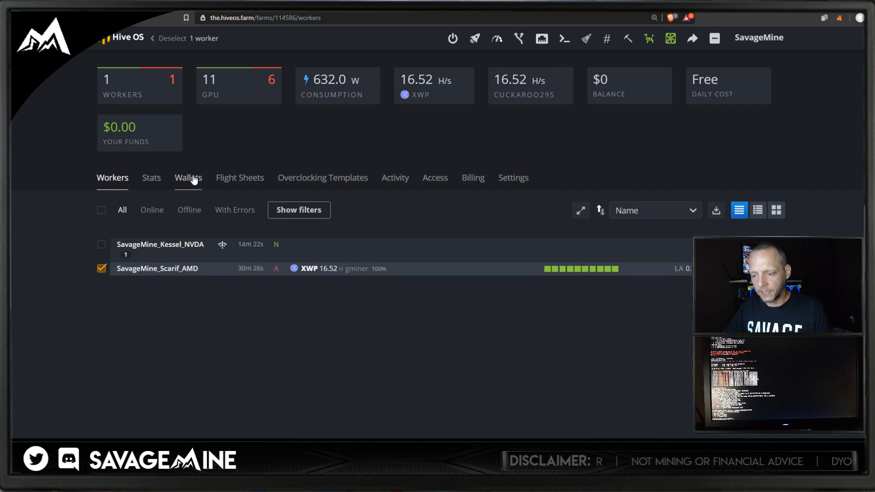
pyautogui.click(474, 37)
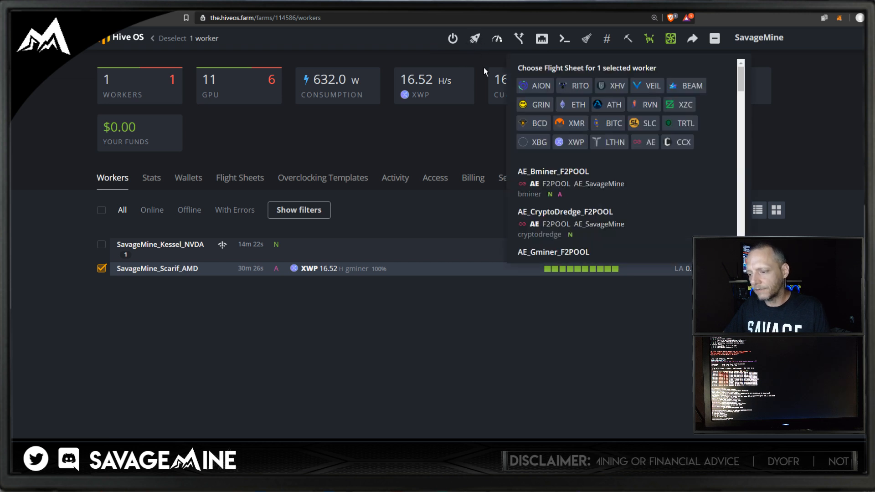
pyautogui.click(570, 142)
pyautogui.scroll(-2, 589, 178)
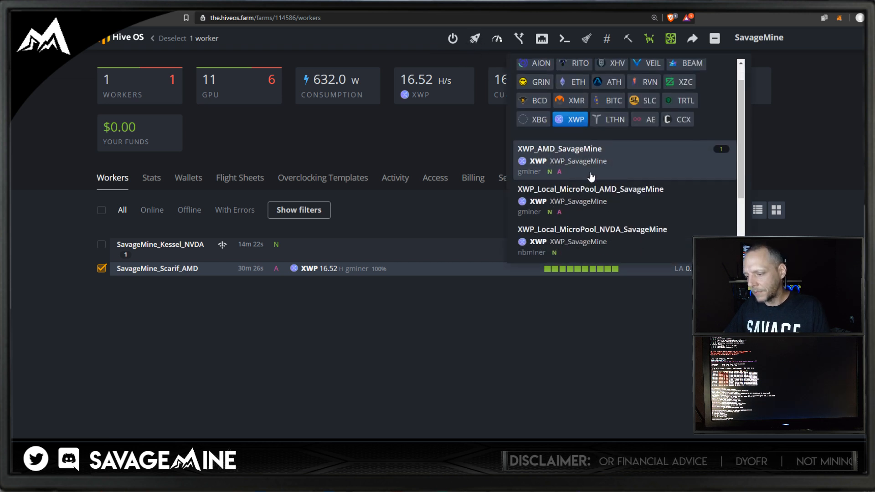
pyautogui.click(609, 171)
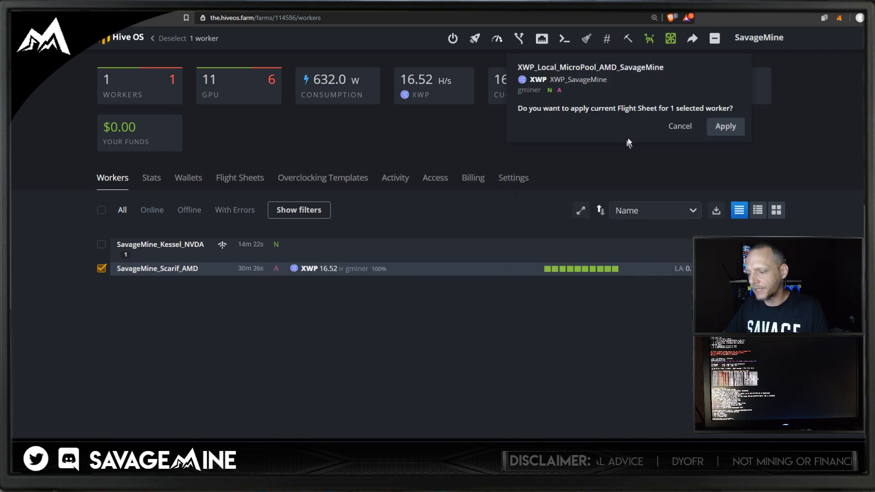
pyautogui.click(725, 127)
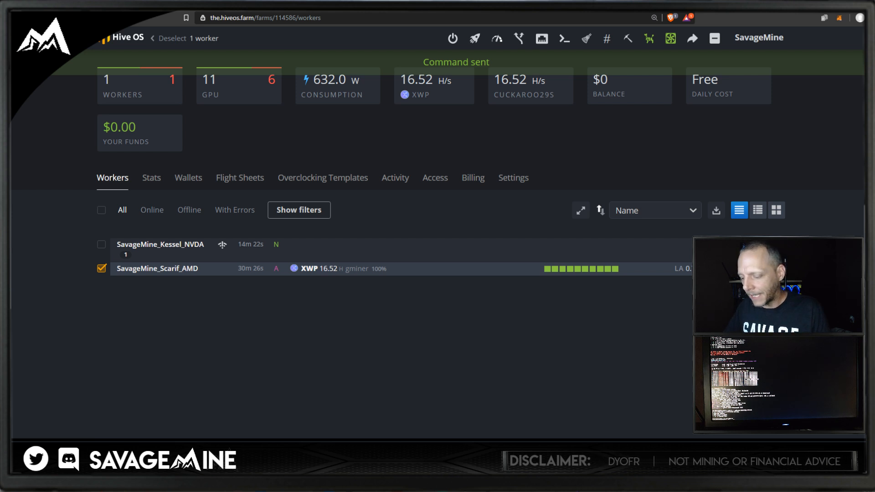
# Deselect SavageMine_Scarif_AMD and check the Swap Micropool window for connected workers.
pyautogui.hotkey('alt', 'Tab')
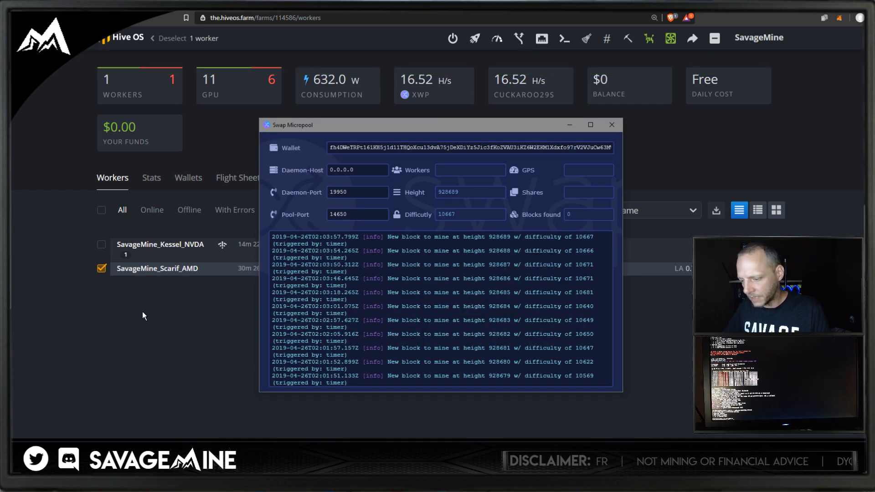
pyautogui.click(100, 269)
pyautogui.click(101, 269)
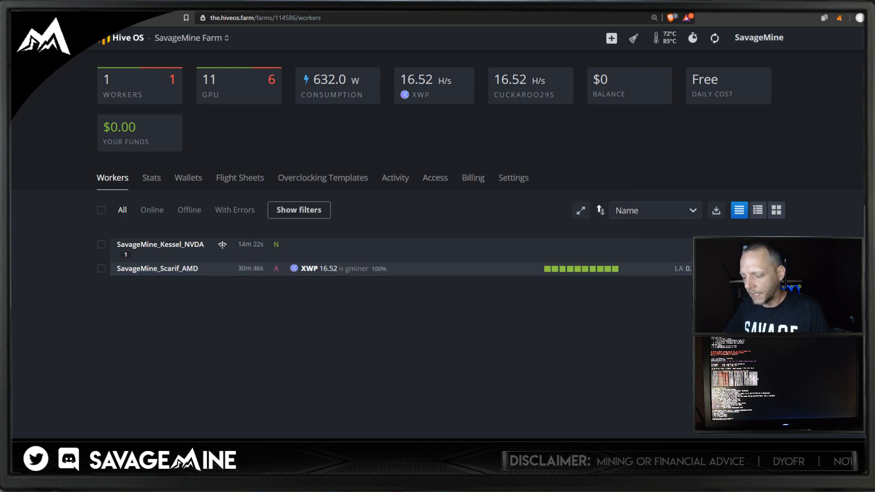
pyautogui.hotkey('alt', 'Tab')
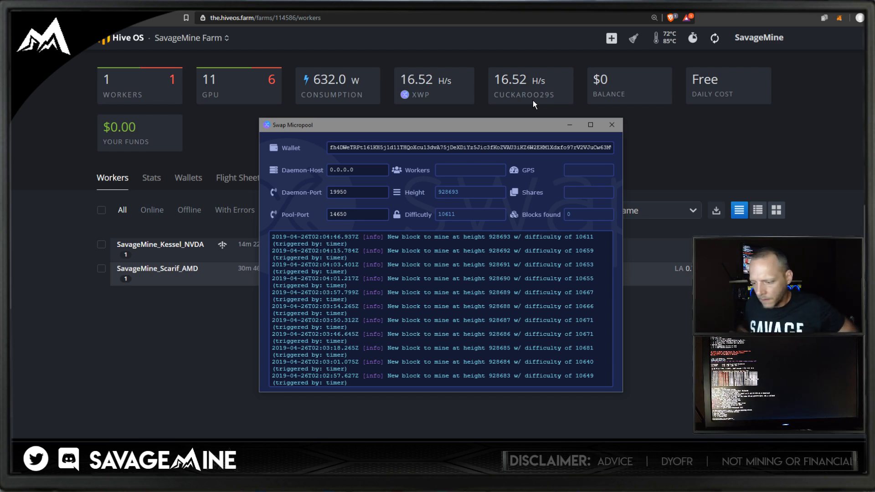
pyautogui.click(231, 295)
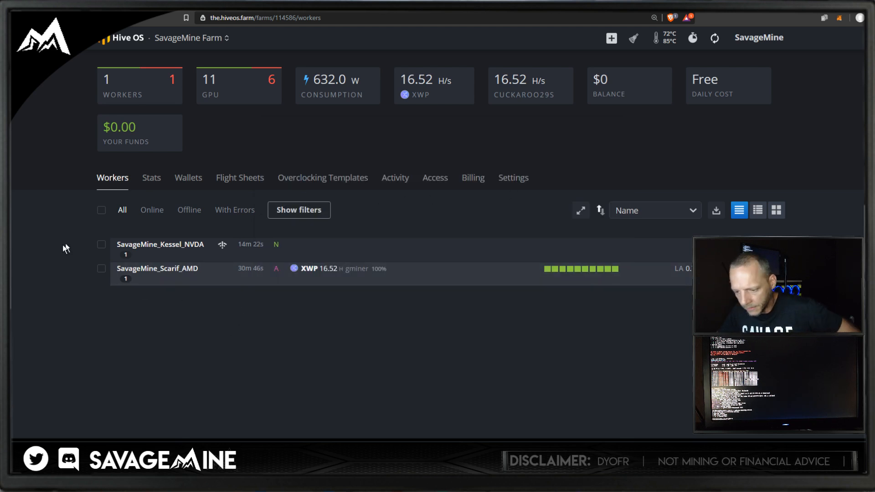
# Refresh the Hive OS worker list repeatedly to check the status of both rigs.
pyautogui.click(715, 39)
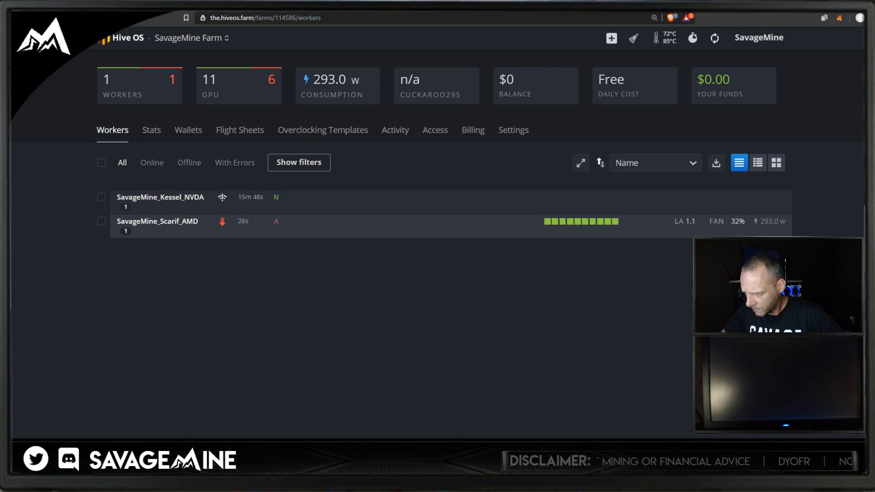
pyautogui.hotkey('ctrl', 'Tab')
pyautogui.click(620, 6)
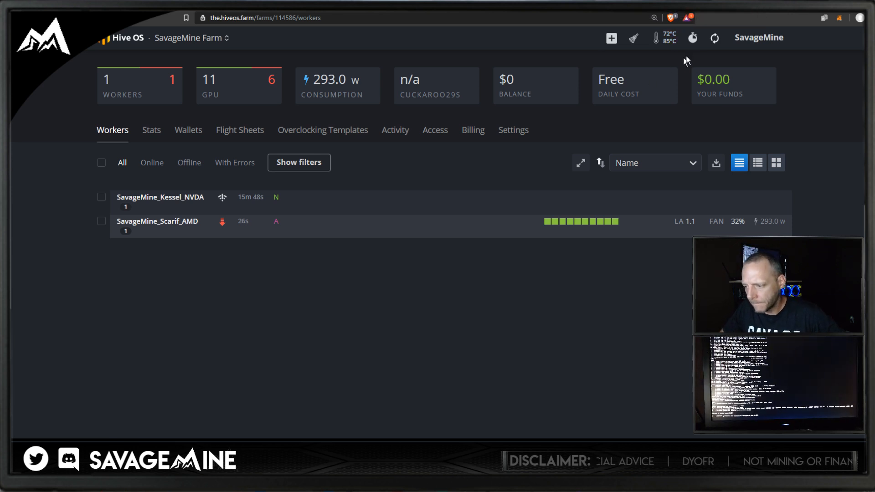
pyautogui.click(714, 40)
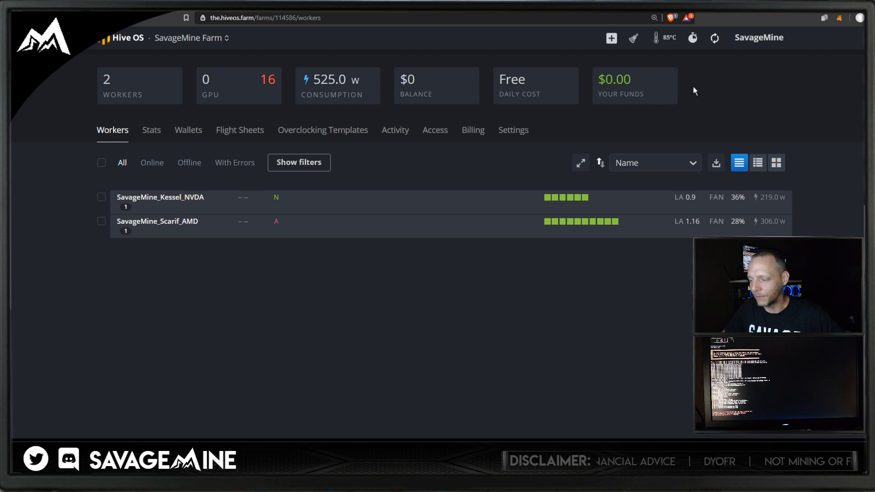
pyautogui.click(714, 43)
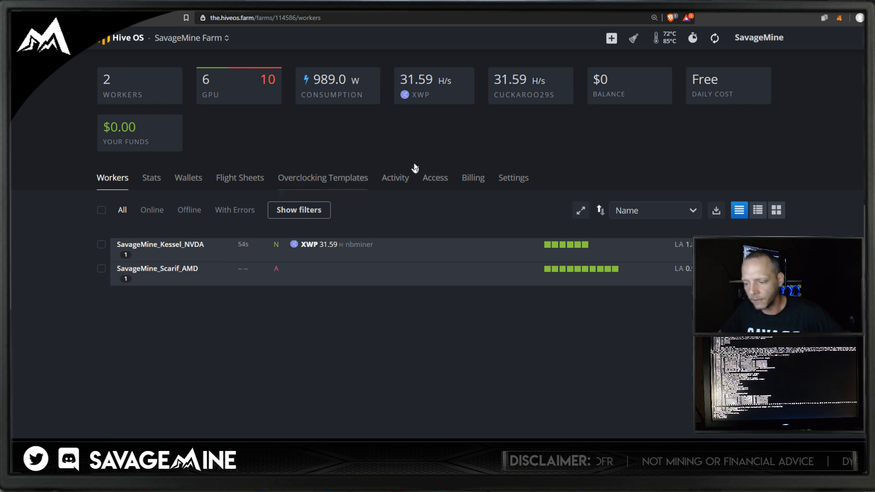
pyautogui.click(714, 39)
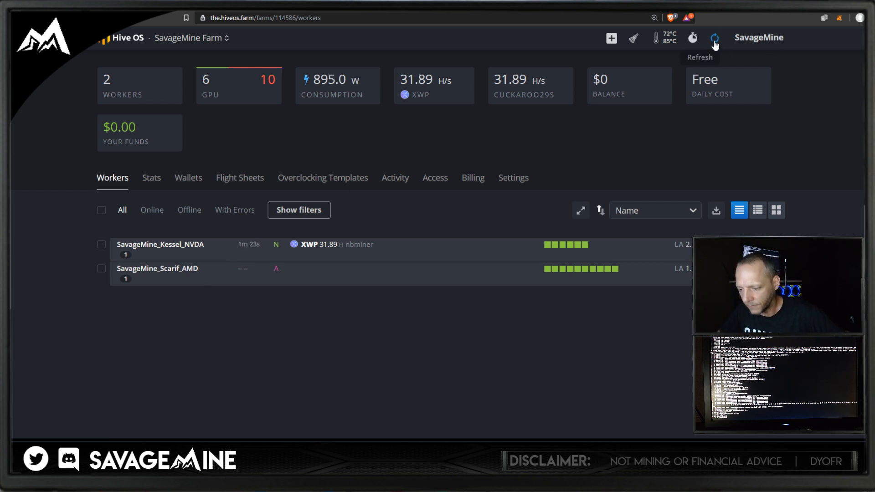
# Open the worker SavageMine_Kessel_NVDA and inspect the flight sheet assigned to it.
pyautogui.click(168, 246)
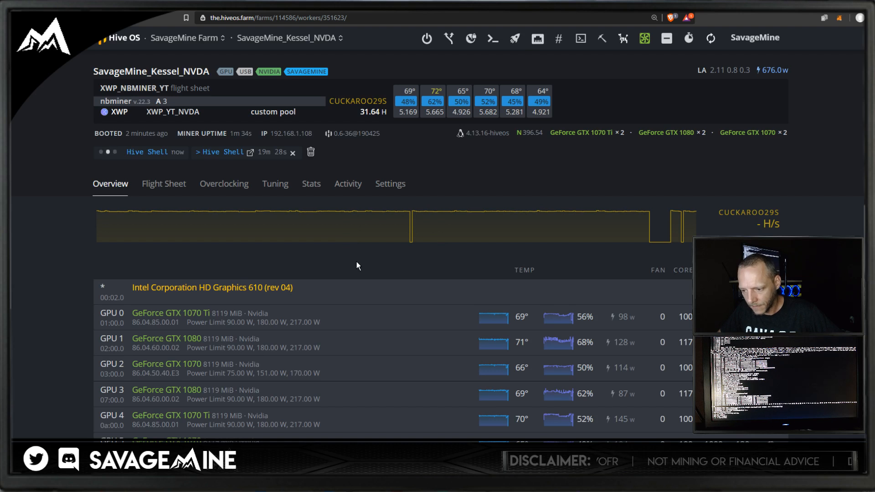
pyautogui.click(185, 189)
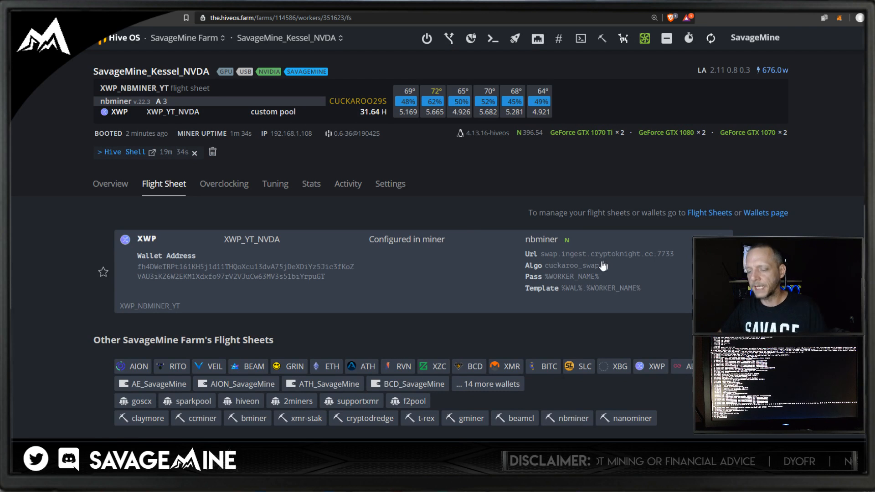
pyautogui.click(115, 187)
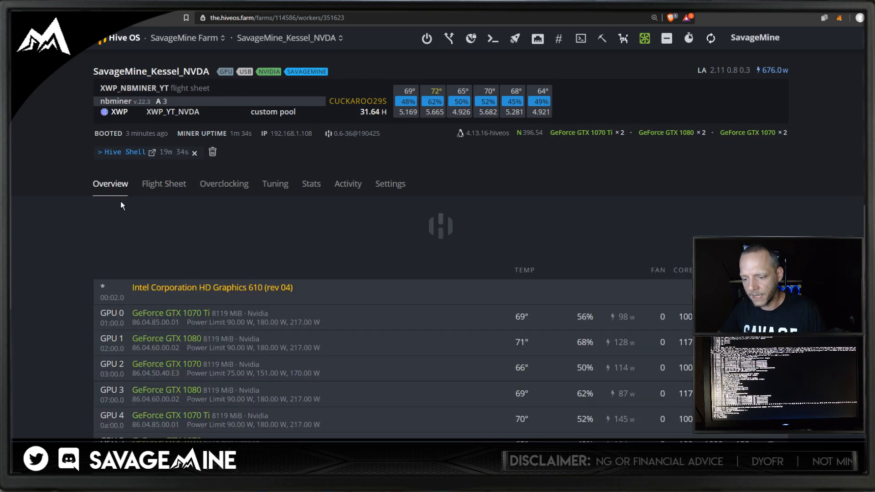
# Apply the XWP flight sheet XWP_Local_MicroPool_NVDA_SavageMine to the worker SavageMine_Kessel_NVDA from the farm's worker list.
pyautogui.click(174, 39)
pyautogui.click(101, 244)
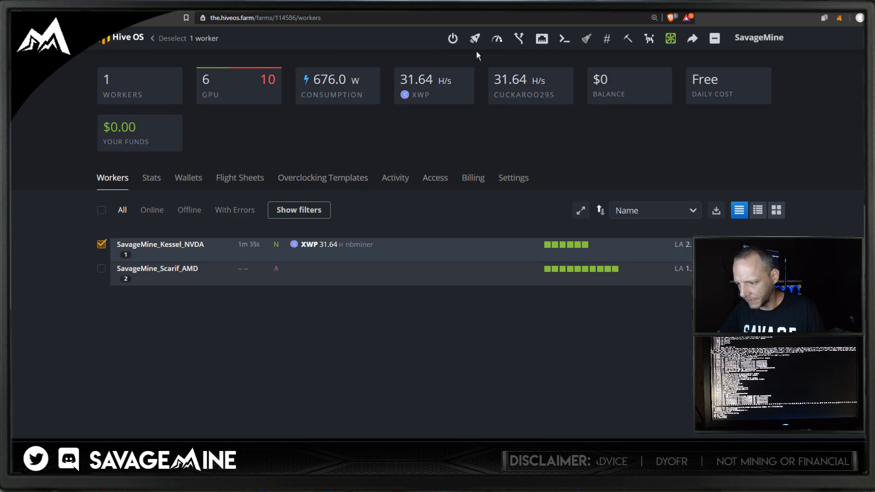
pyautogui.click(475, 38)
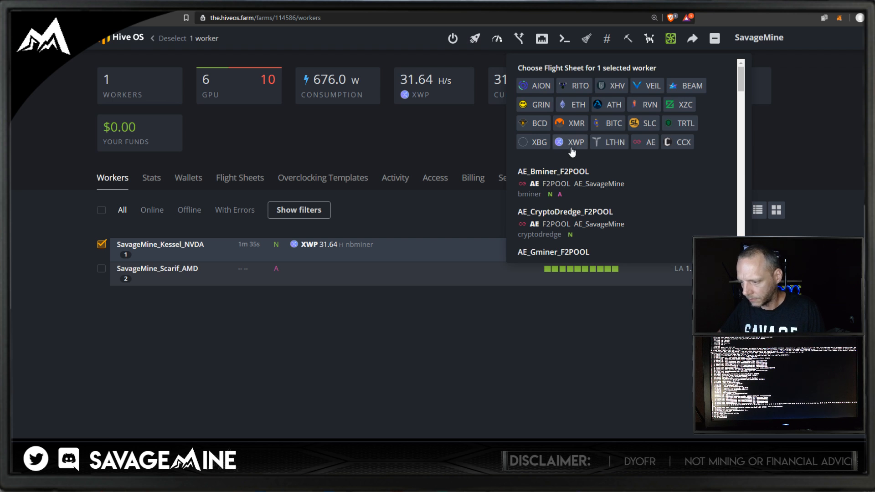
pyautogui.click(571, 144)
pyautogui.scroll(-1, 567, 170)
pyautogui.scroll(-2, 565, 170)
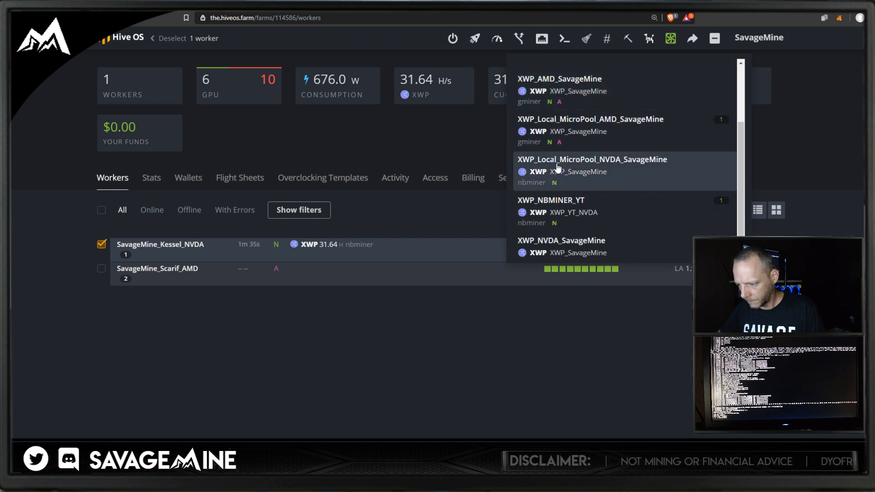
pyautogui.click(557, 170)
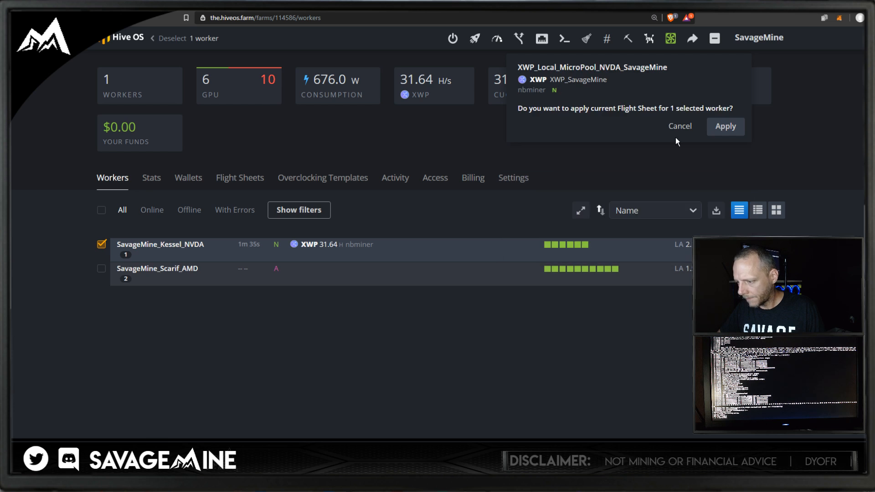
pyautogui.click(728, 127)
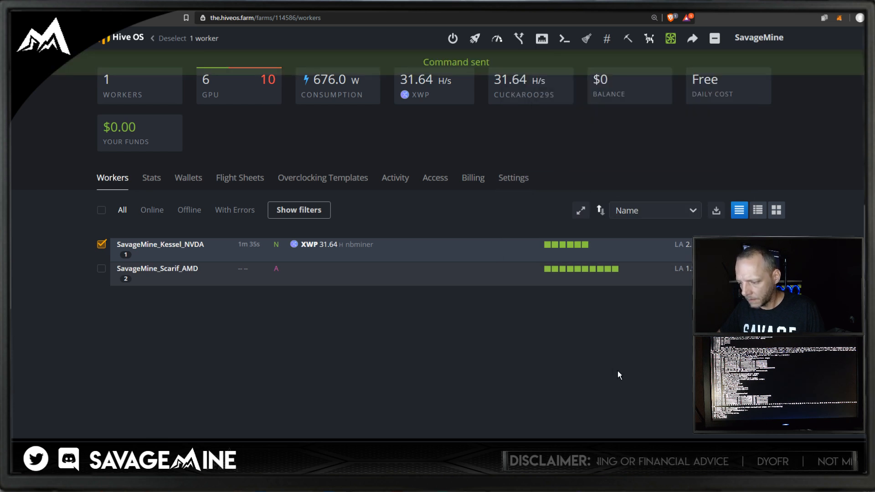
# Check the Swap Micropool and swapd daemon windows for connected workers, sync status and the Daemon-Host setting.
pyautogui.hotkey('alt', 'Tab')
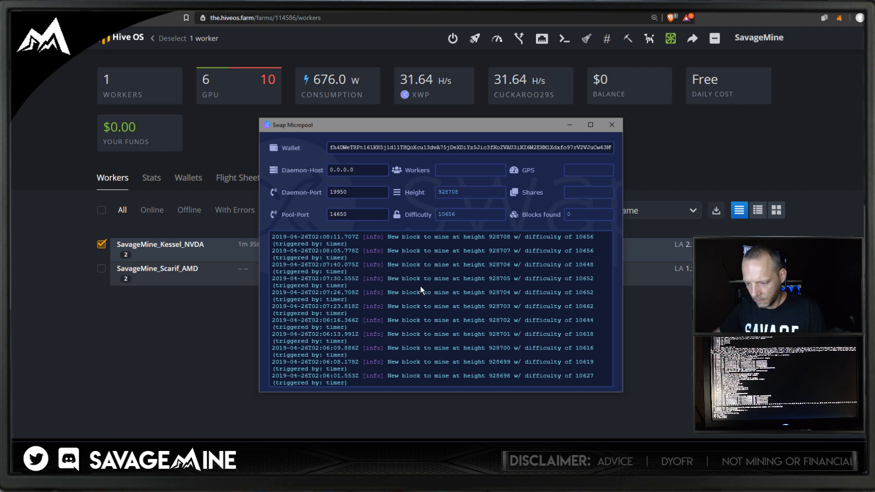
pyautogui.click(603, 485)
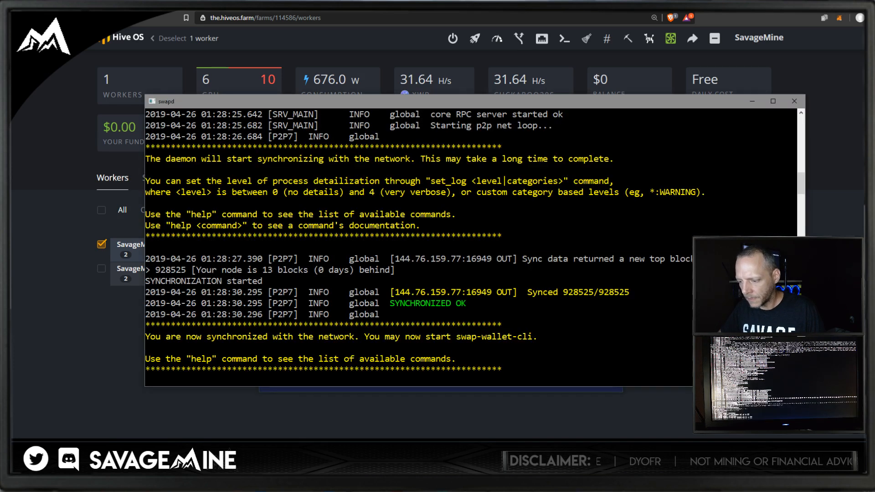
pyautogui.click(604, 485)
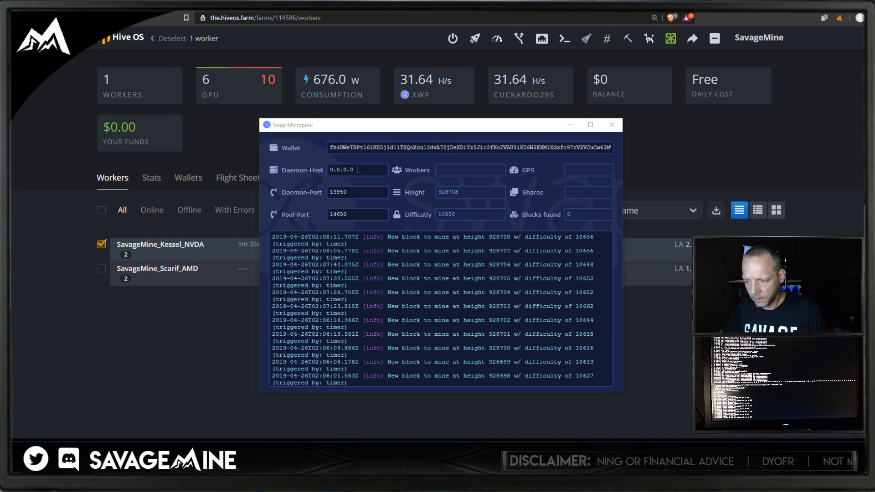
pyautogui.moveTo(360, 169); pyautogui.dragTo(316, 170)
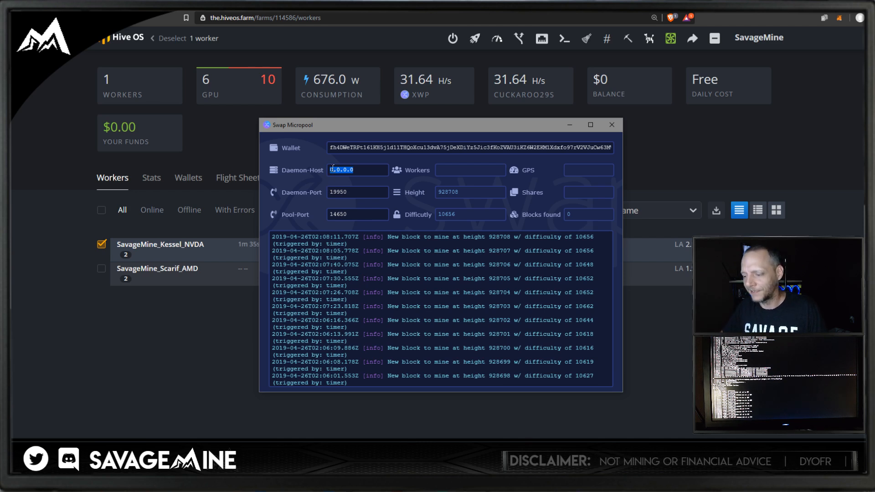
pyautogui.click(319, 169)
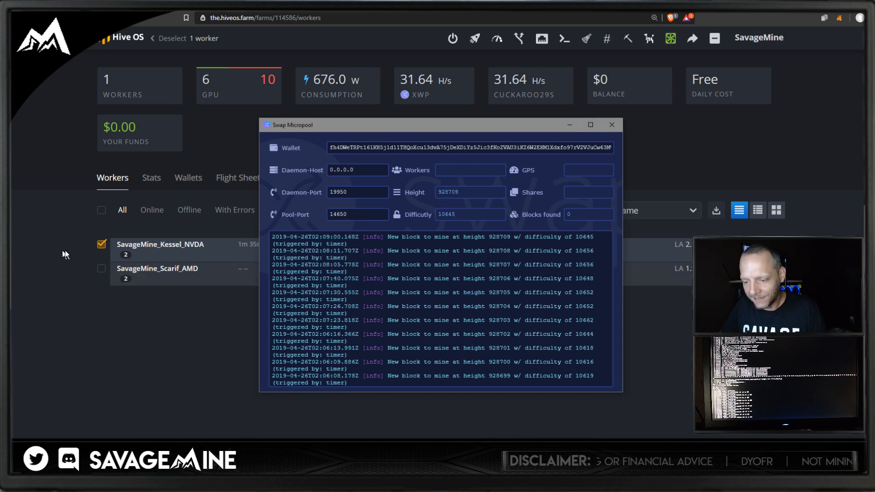
# Deselect SavageMine_Kessel_NVDA in Hive OS and refresh the worker list.
pyautogui.click(101, 248)
pyautogui.click(101, 246)
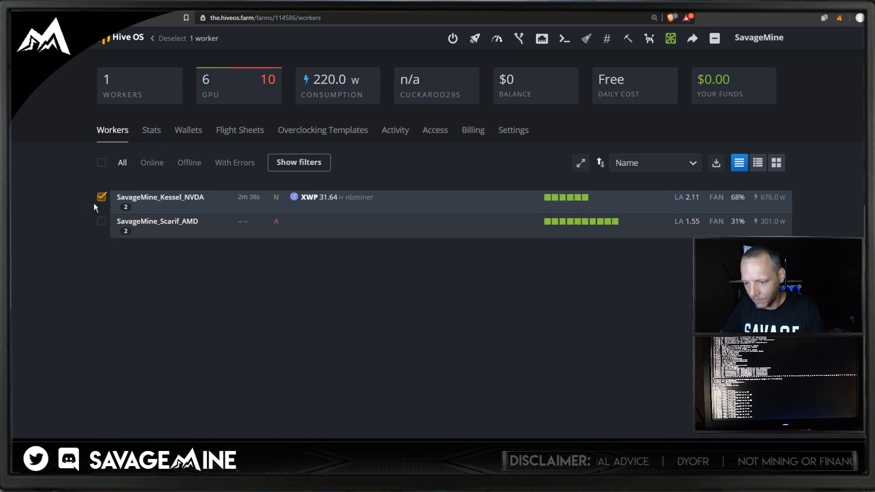
pyautogui.click(107, 197)
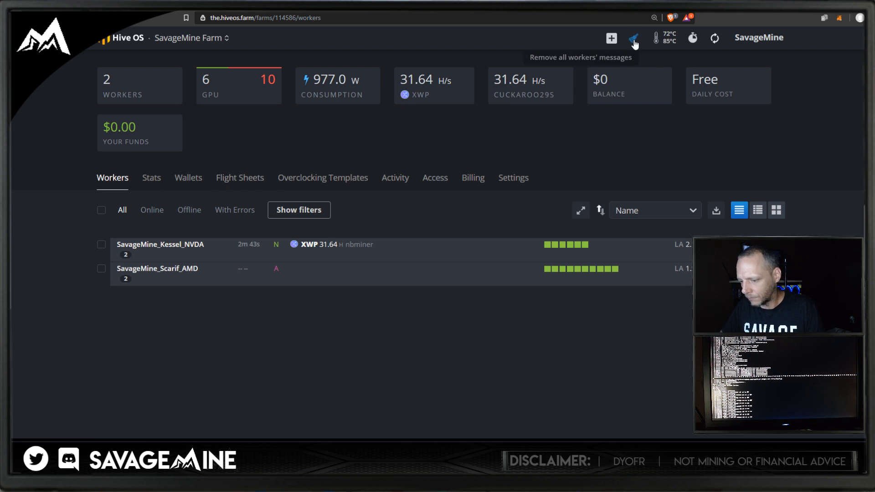
pyautogui.click(714, 40)
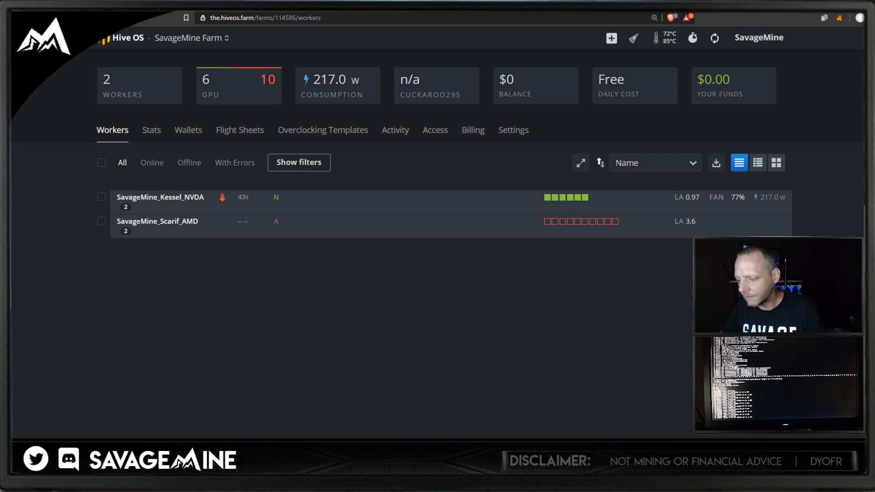
# Close Swap Micropool, check the swapd daemon log, and relaunch Micropool over the Hive OS worker list.
pyautogui.hotkey('alt', 'Tab')
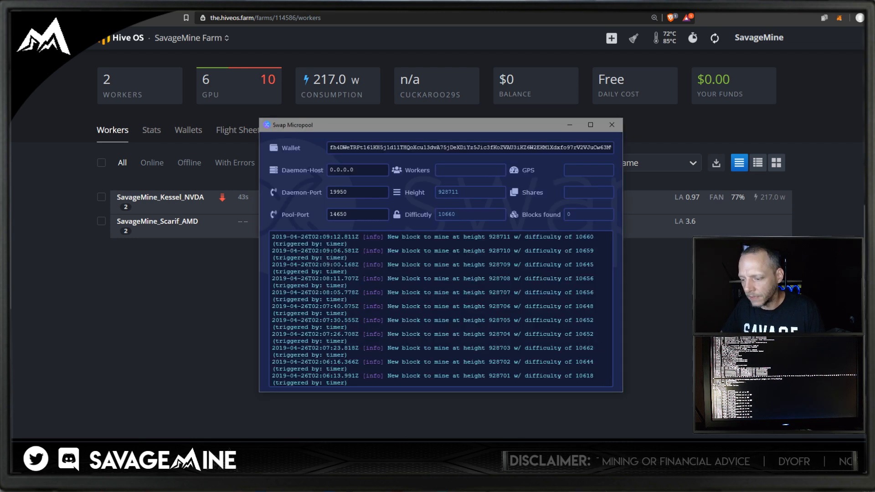
pyautogui.click(612, 125)
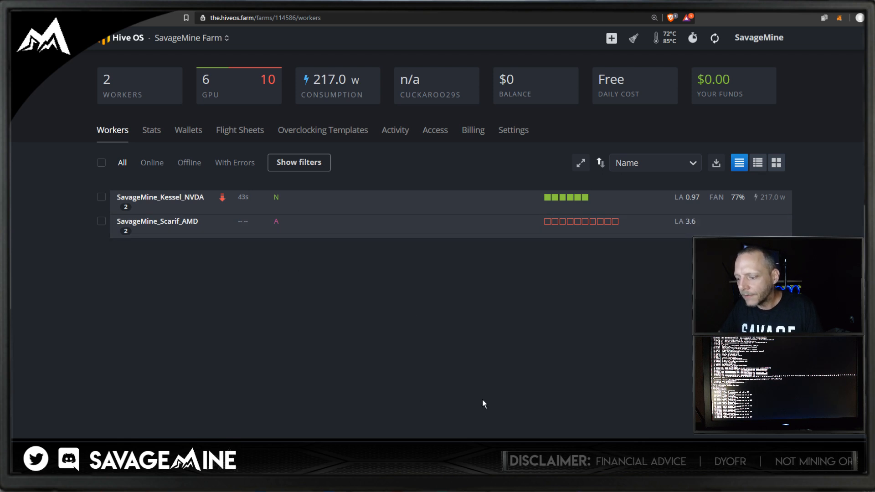
pyautogui.hotkey('alt', 'Tab')
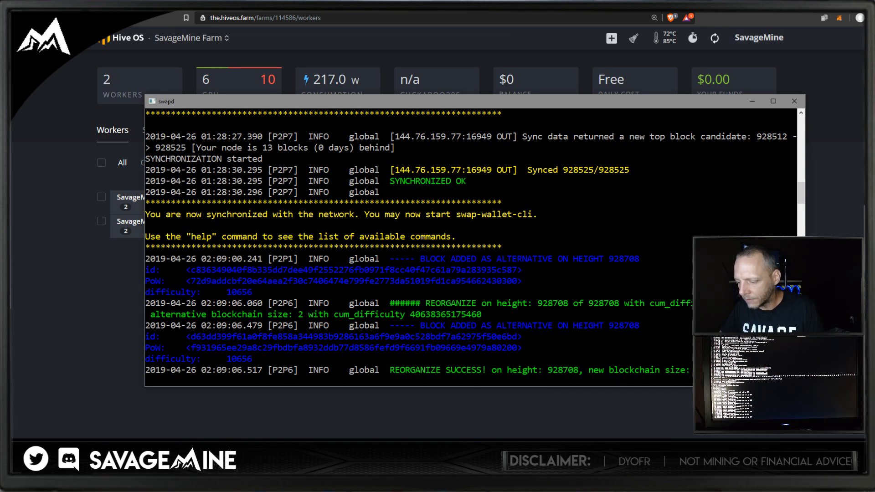
pyautogui.hotkey('alt', 'Tab')
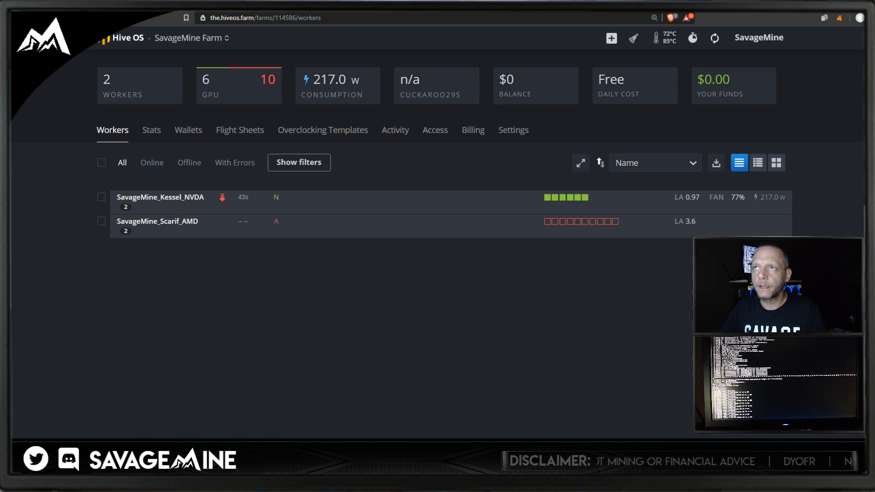
pyautogui.moveTo(528, 12); pyautogui.dragTo(489, 132)
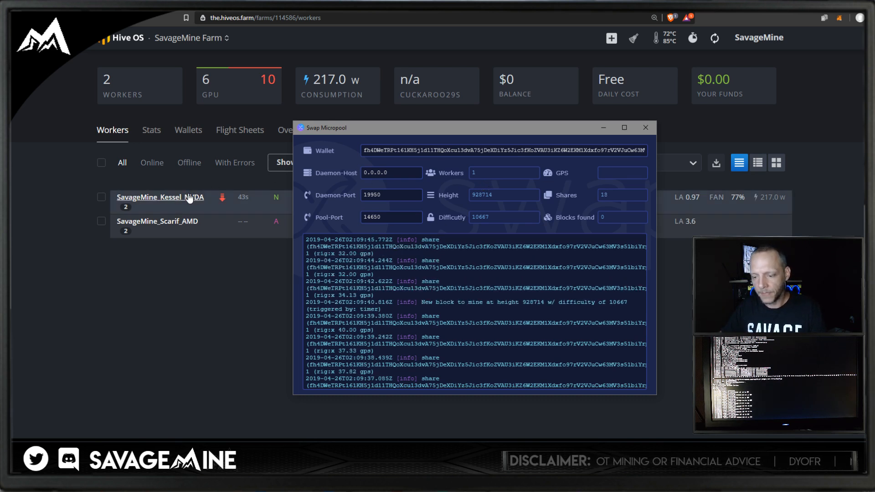
# Refresh the Hive OS worker list and compare the NVIDIA rig's status with the shares logged in Swap Micropool.
pyautogui.click(278, 174)
pyautogui.click(714, 39)
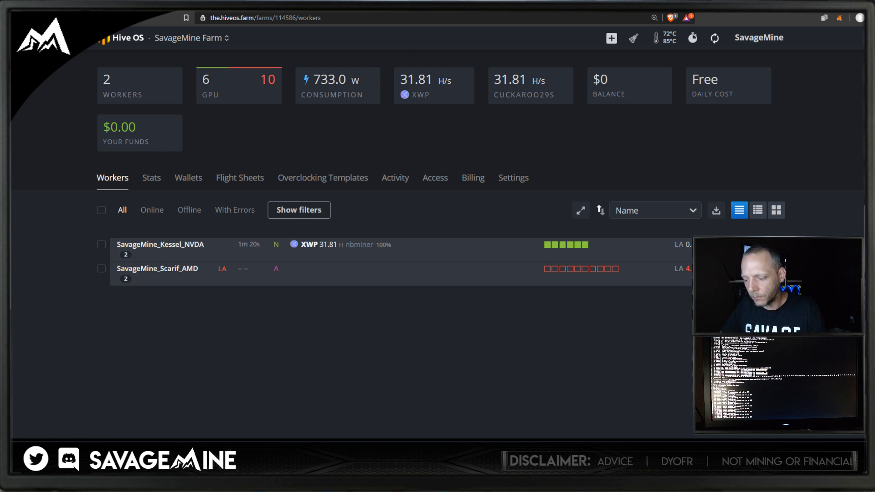
pyautogui.click(588, 483)
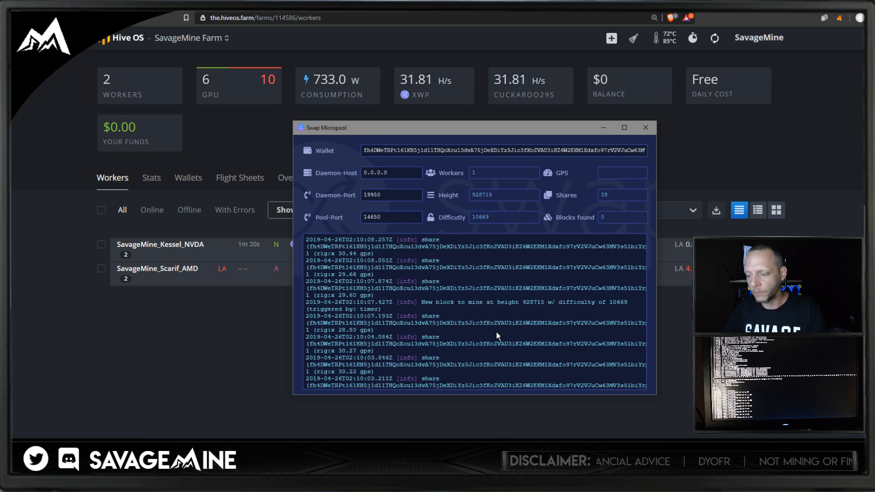
pyautogui.click(133, 310)
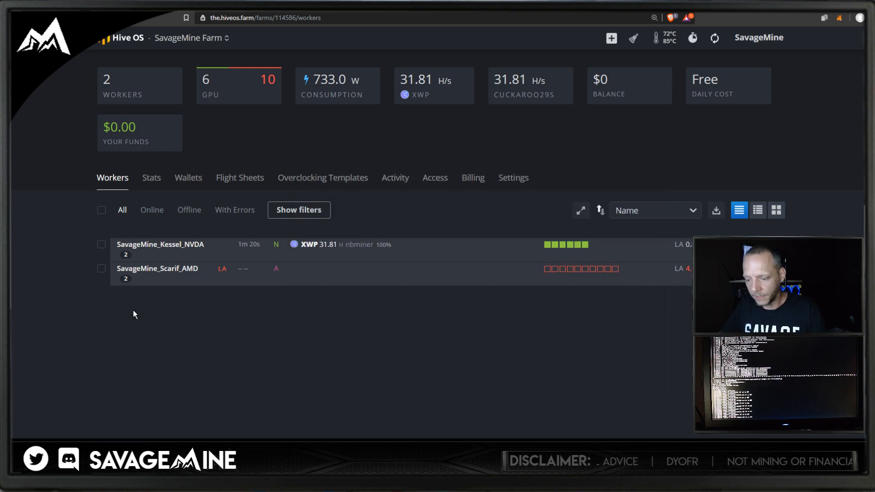
pyautogui.click(715, 40)
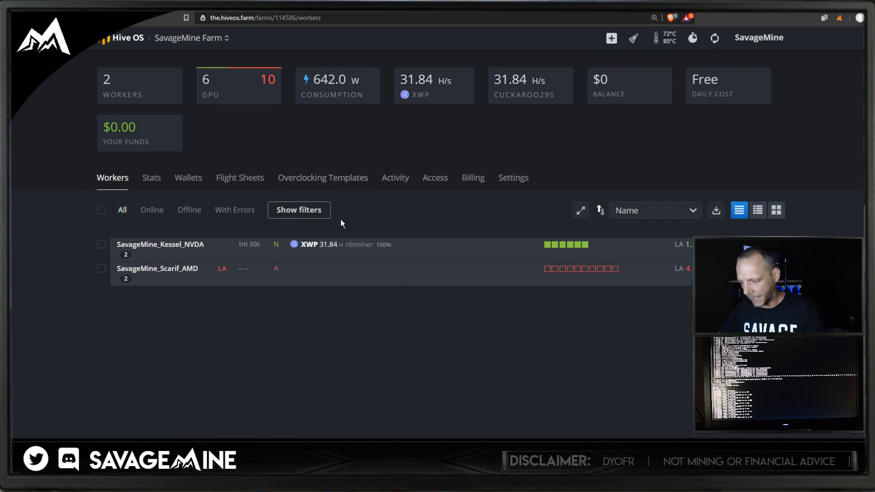
# Reboot the worker SavageMine_Scarif_AMD and deselect it in the worker list.
pyautogui.click(101, 269)
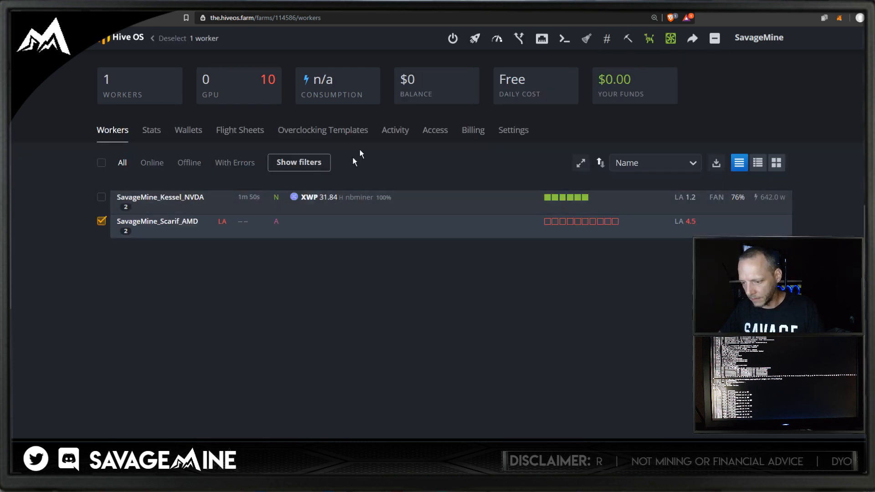
pyautogui.click(453, 39)
pyautogui.click(485, 64)
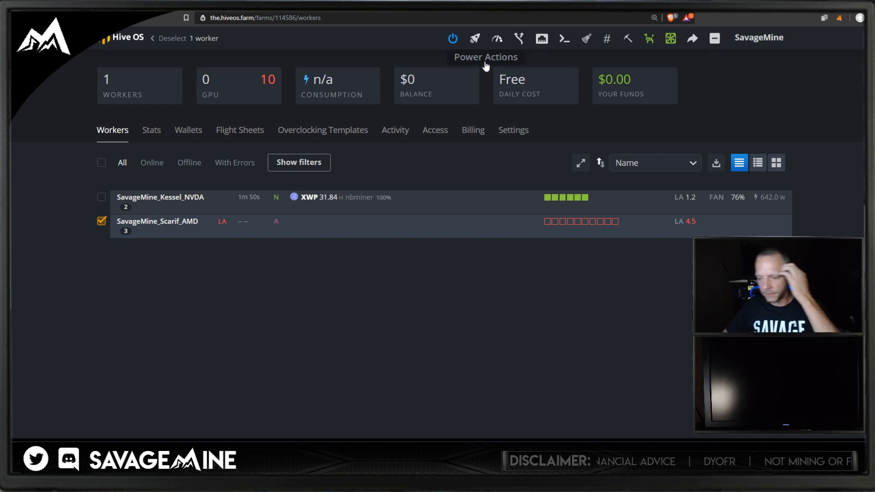
pyautogui.click(102, 222)
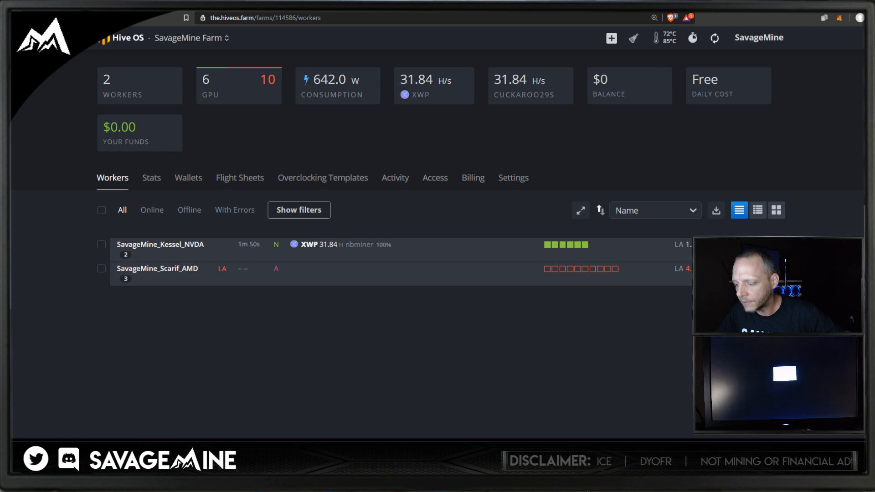
# Check the Micropool's shares and blocks found, and refresh the Hive OS worker list until the rebooted AMD rig is back.
pyautogui.hotkey('alt', 'Tab')
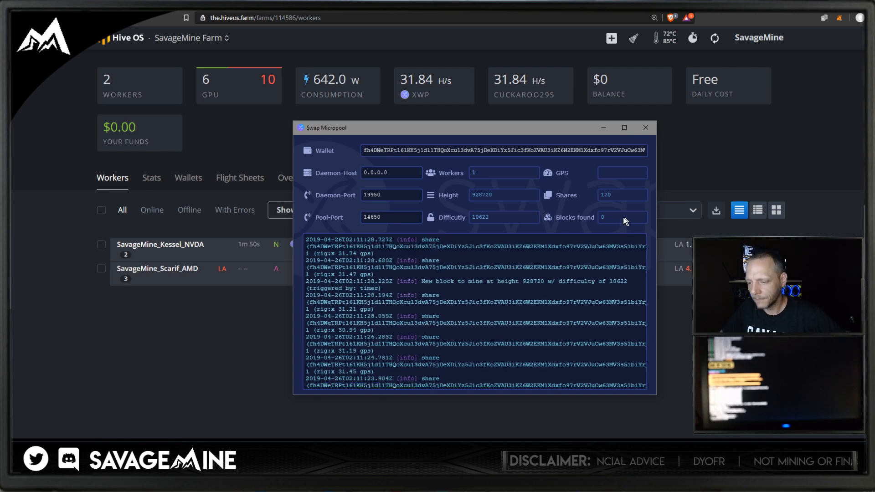
pyautogui.click(200, 316)
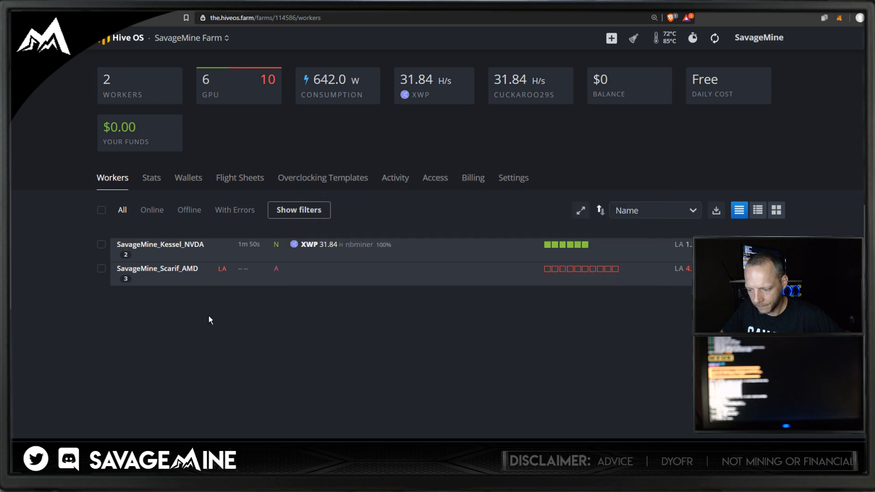
pyautogui.click(715, 39)
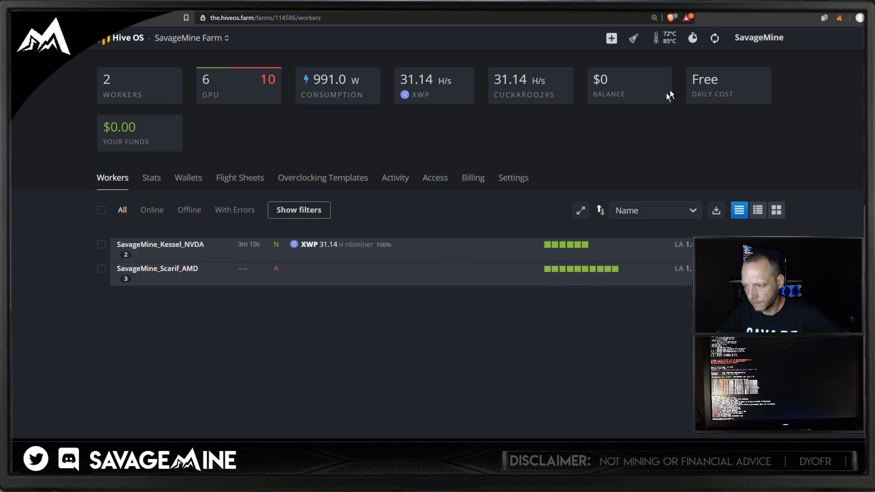
pyautogui.click(716, 40)
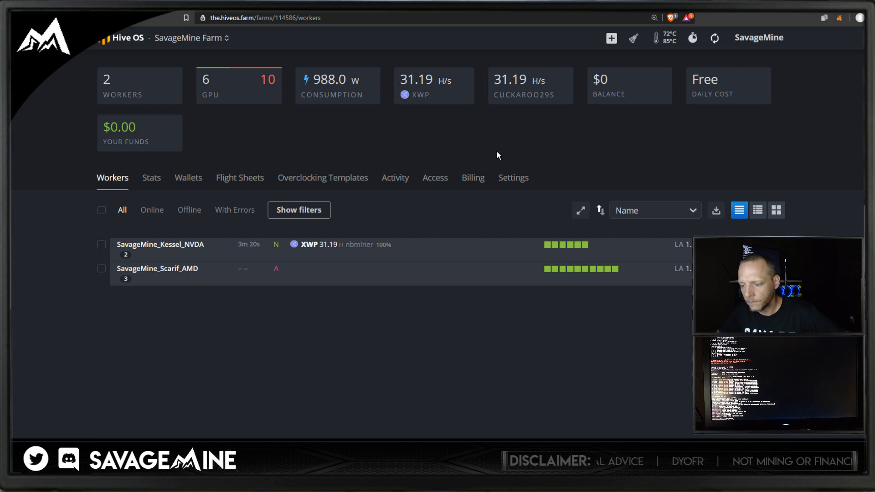
pyautogui.click(714, 40)
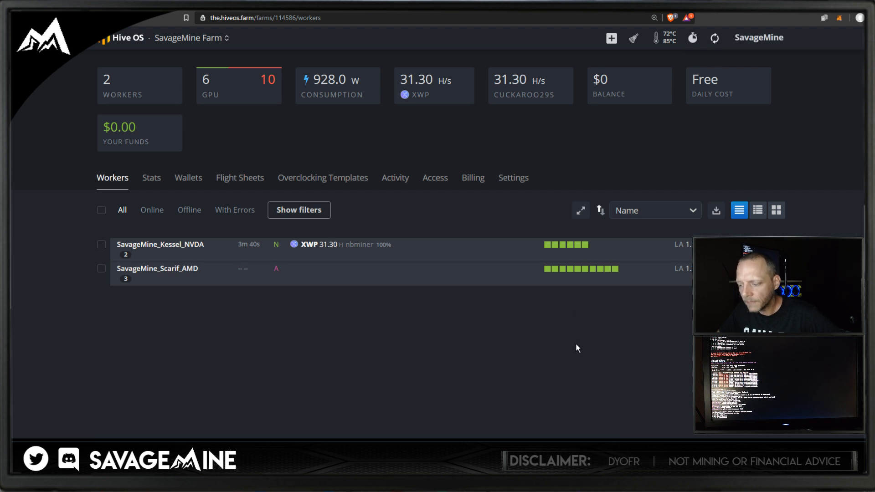
# Check the worker count in Swap Micropool and refresh Hive OS to view the hashrate of both rigs.
pyautogui.hotkey('alt', 'Tab')
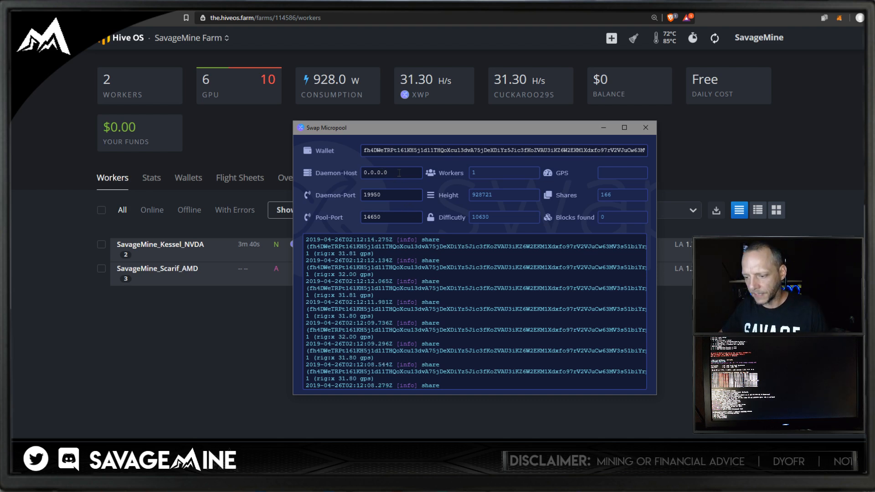
pyautogui.moveTo(399, 173); pyautogui.dragTo(344, 172)
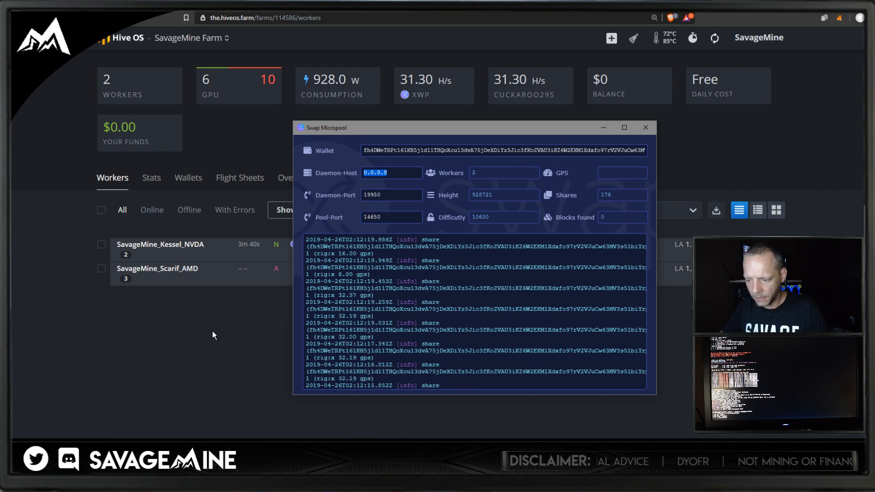
pyautogui.click(477, 174)
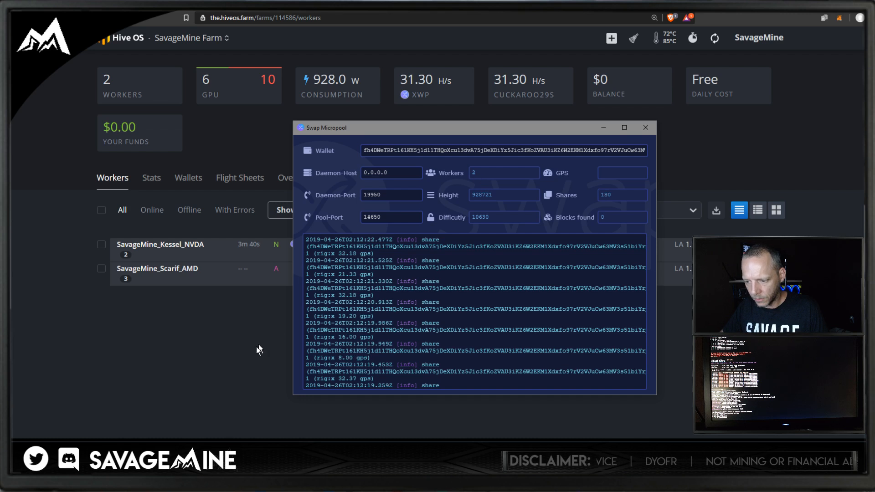
pyautogui.click(256, 343)
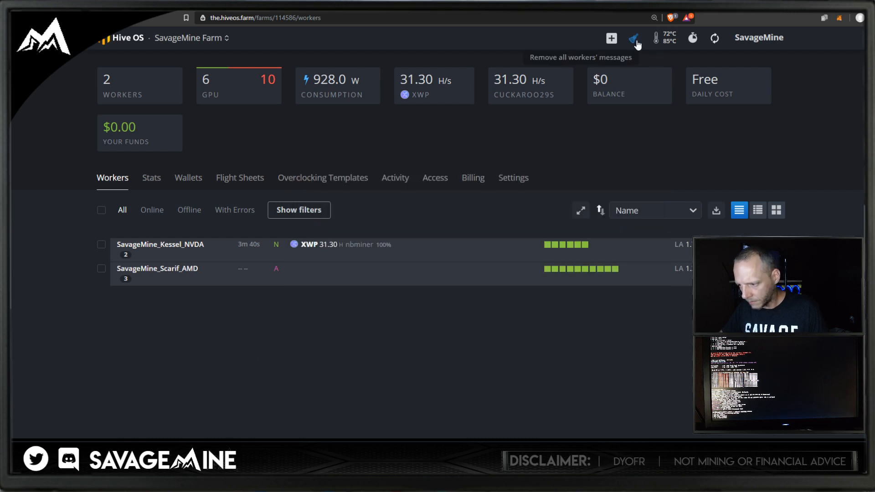
pyautogui.click(716, 41)
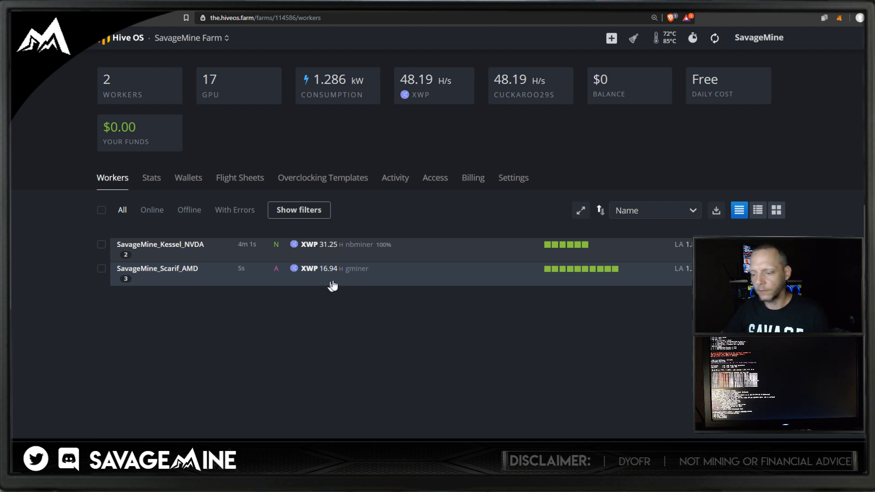
# Check the GPU status and hashrates of the worker SavageMine_Kessel_NVDA, and return to the SavageMine Farm worker list.
pyautogui.moveTo(549, 250)
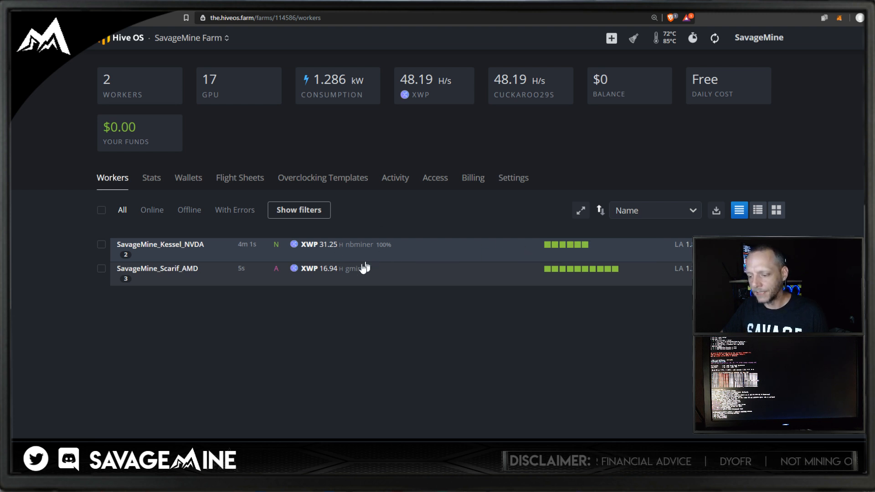
pyautogui.moveTo(596, 274)
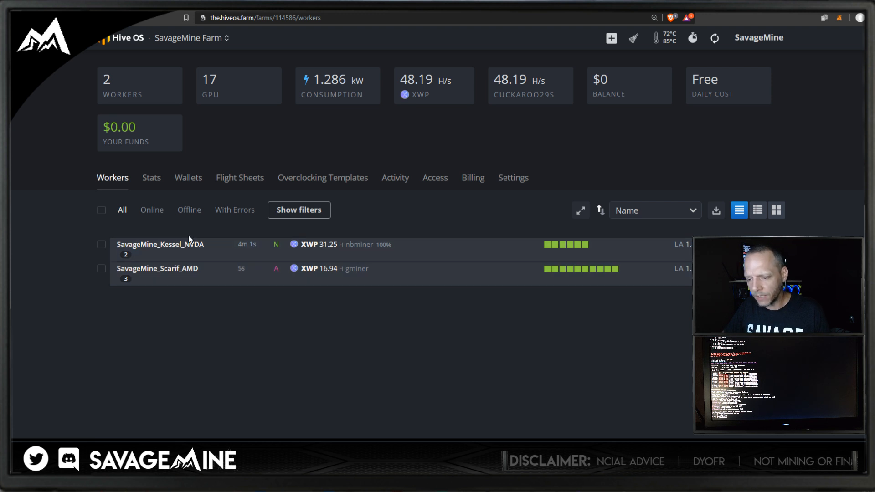
pyautogui.click(167, 246)
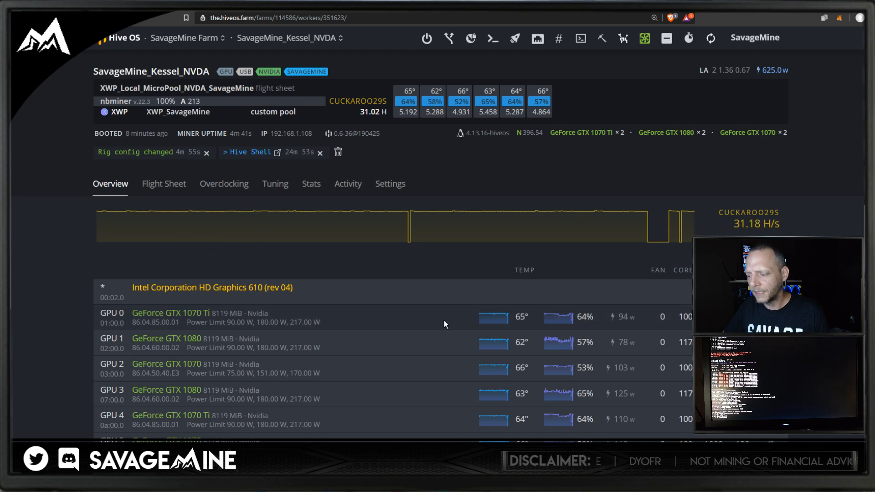
pyautogui.scroll(-1, 444, 322)
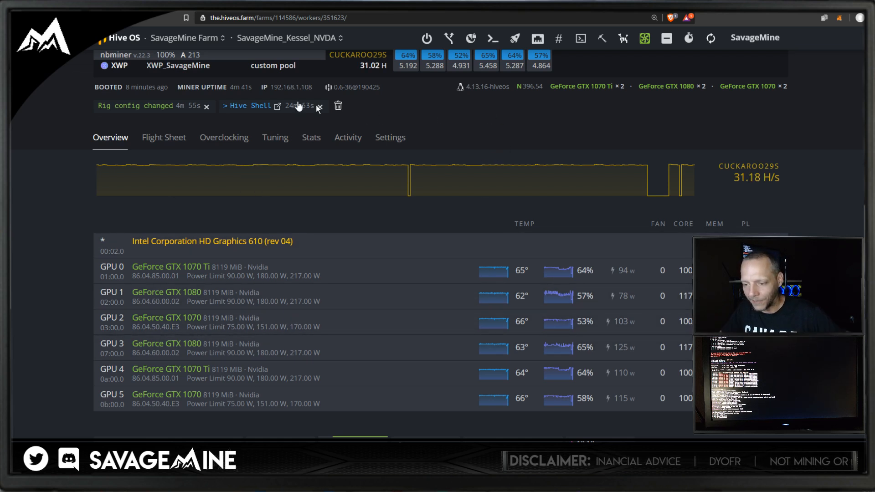
pyautogui.click(184, 38)
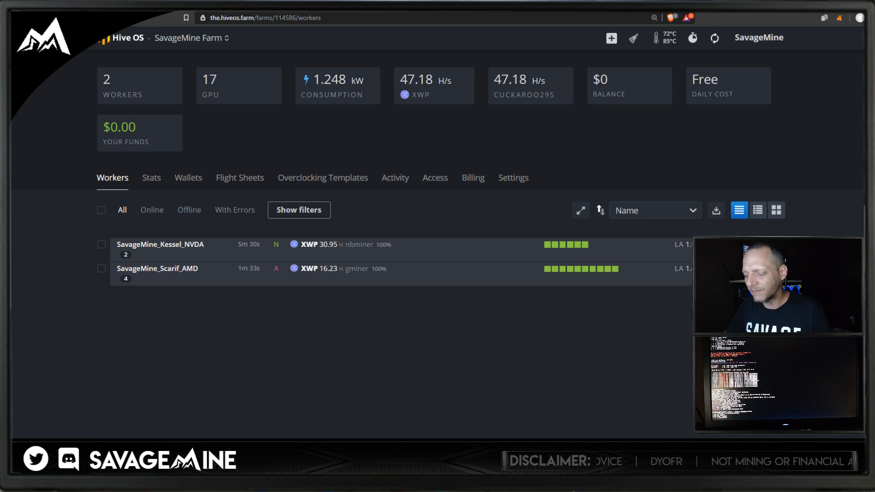
# Set the Swap Micropool's daemon host to 127.0.0.1, and restart the Micropool with its window placed over the Hive OS worker list.
pyautogui.hotkey('alt', 'Tab')
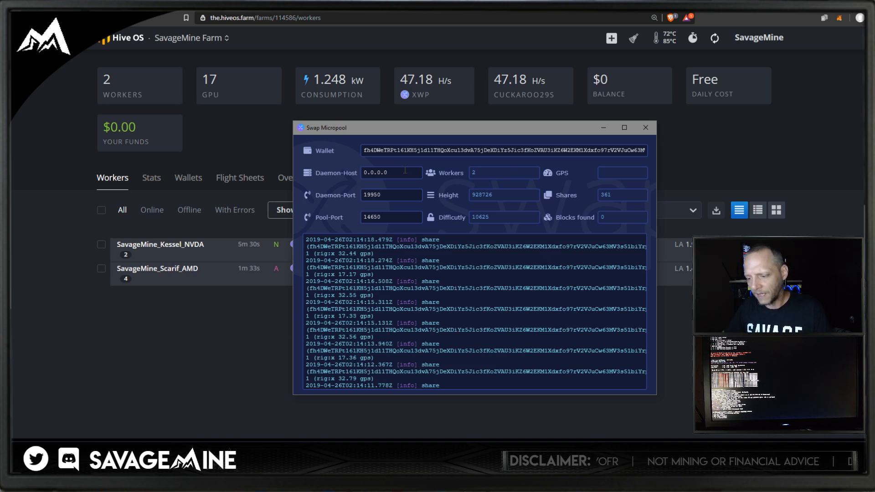
pyautogui.moveTo(404, 170); pyautogui.dragTo(349, 169)
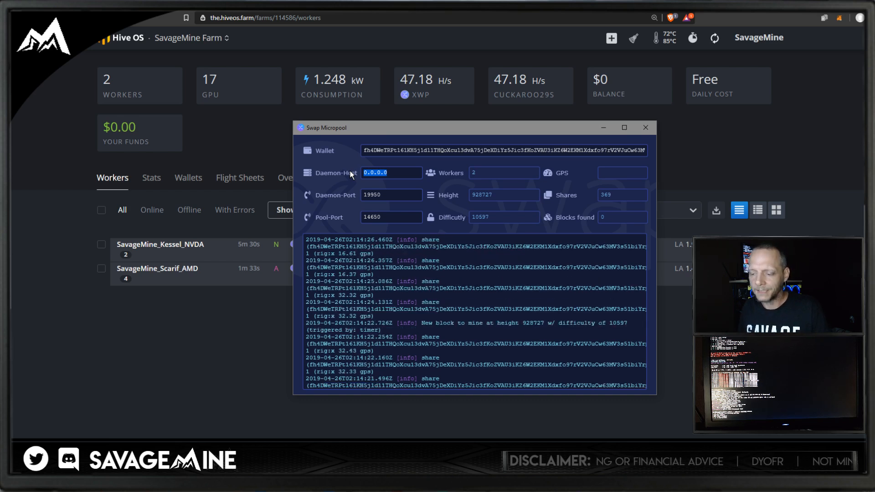
pyautogui.write('127.')
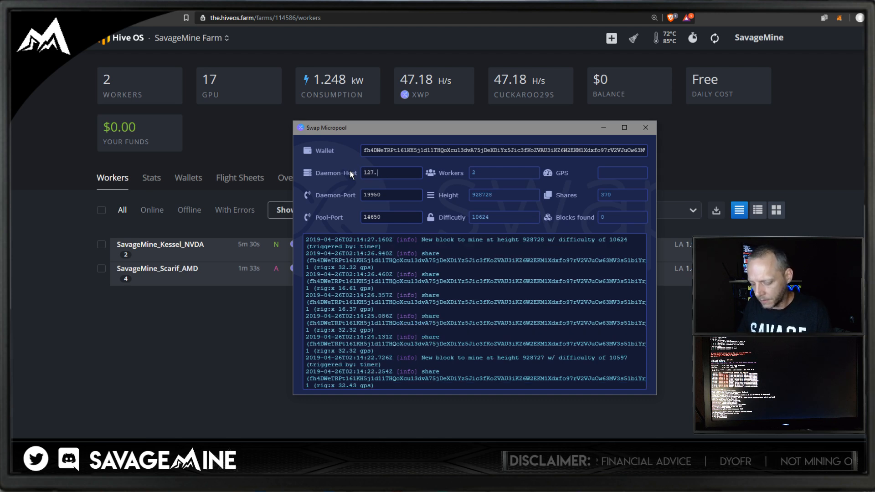
pyautogui.write('0.0.1')
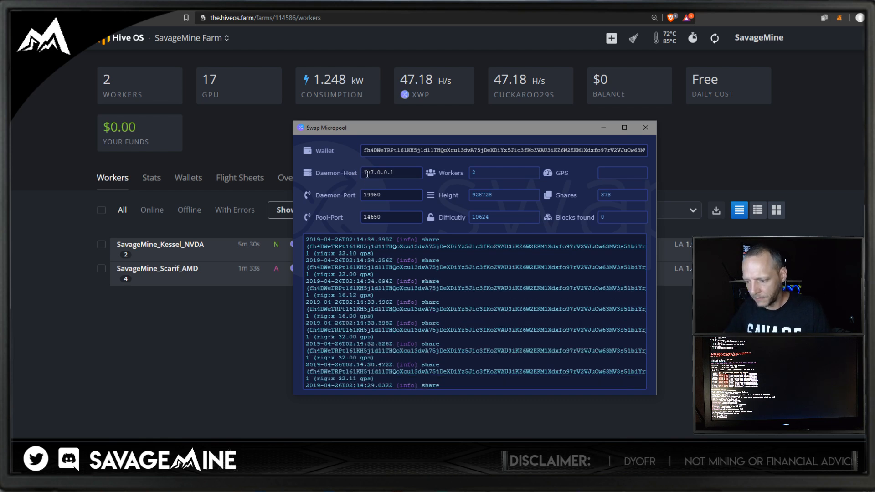
pyautogui.click(645, 128)
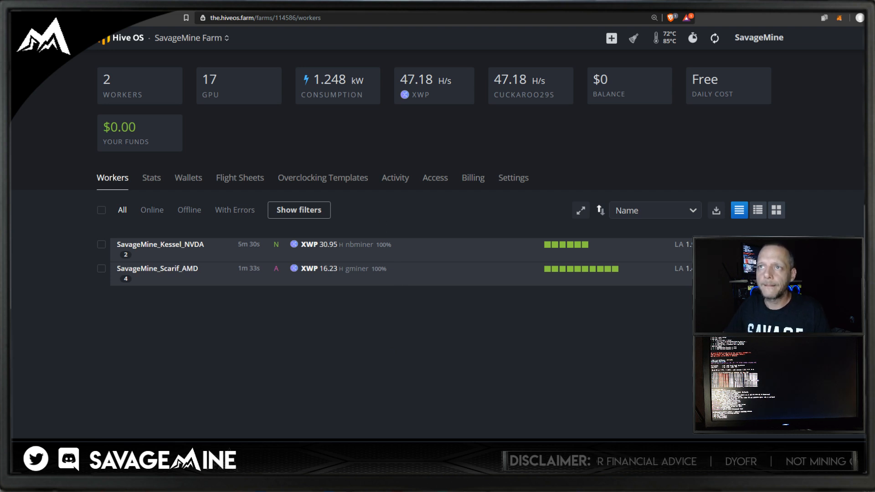
pyautogui.moveTo(532, 1); pyautogui.dragTo(480, 157)
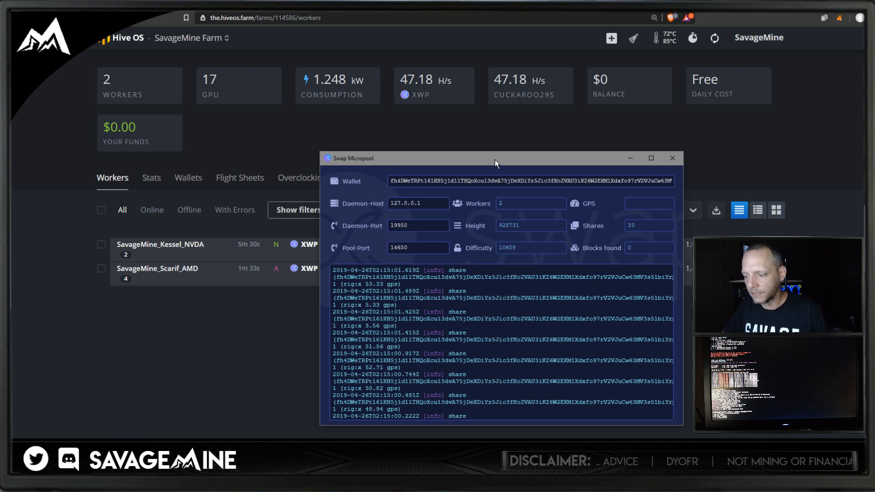
pyautogui.moveTo(495, 160); pyautogui.dragTo(455, 124)
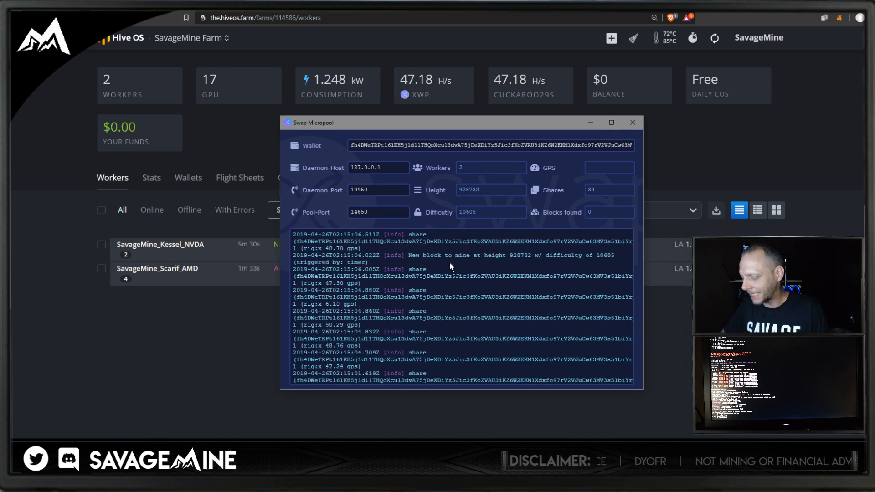